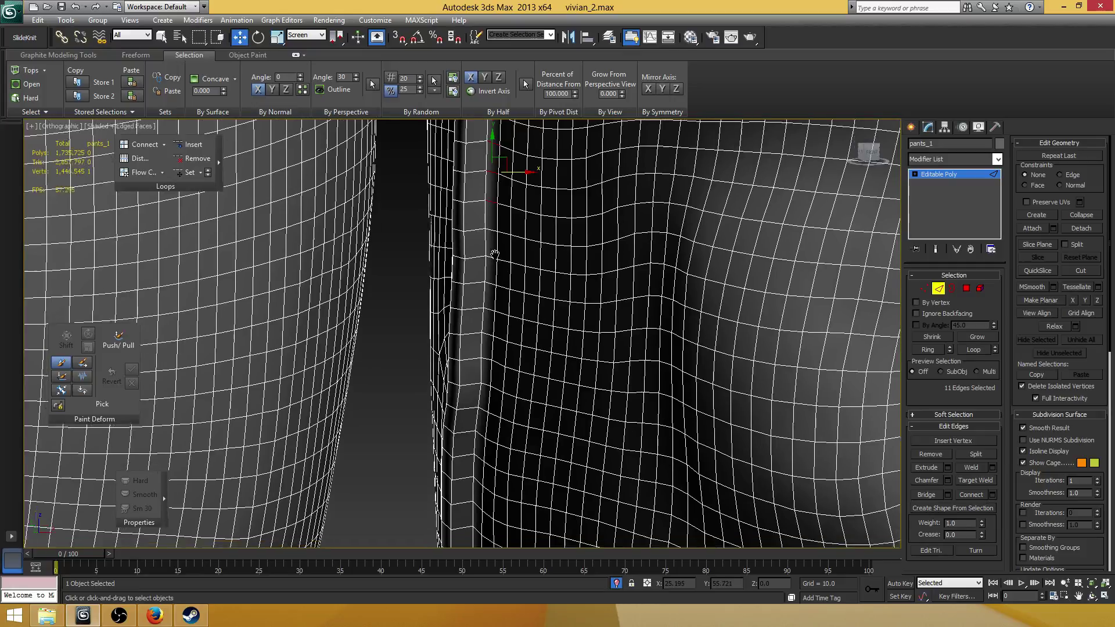
# - Select the remaining crosswise edges down the side of the raised seam strip and connect them with one segment at slide -94
pyautogui.keyDown('ctrl'); pyautogui.click(472, 242); pyautogui.keyUp('ctrl')
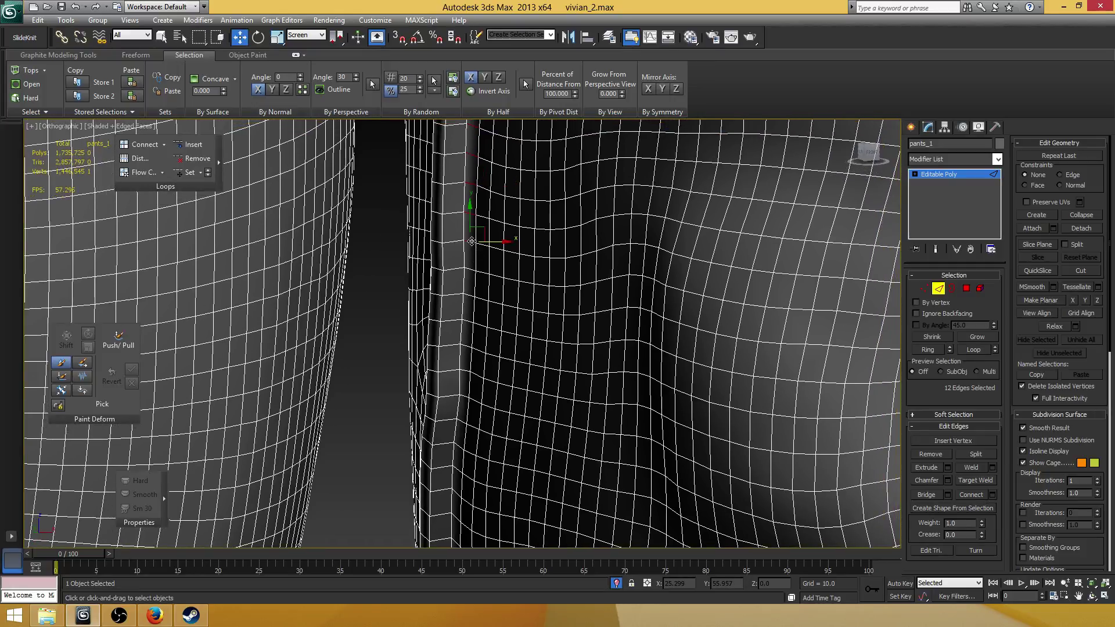
pyautogui.scroll(2, 472, 270)
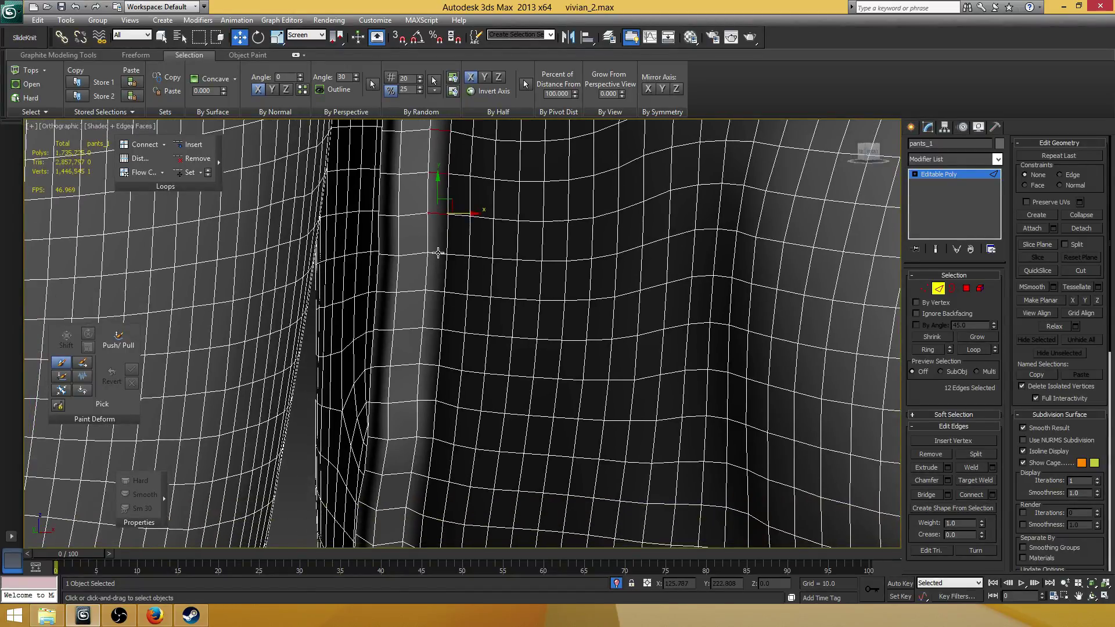
pyautogui.keyDown('ctrl'); pyautogui.click(438, 253); pyautogui.keyUp('ctrl')
pyautogui.keyDown('ctrl'); pyautogui.click(435, 291); pyautogui.keyUp('ctrl')
pyautogui.keyDown('ctrl'); pyautogui.click(431, 331); pyautogui.keyUp('ctrl')
pyautogui.moveTo(462, 329); pyautogui.dragTo(478, 205, button='middle')
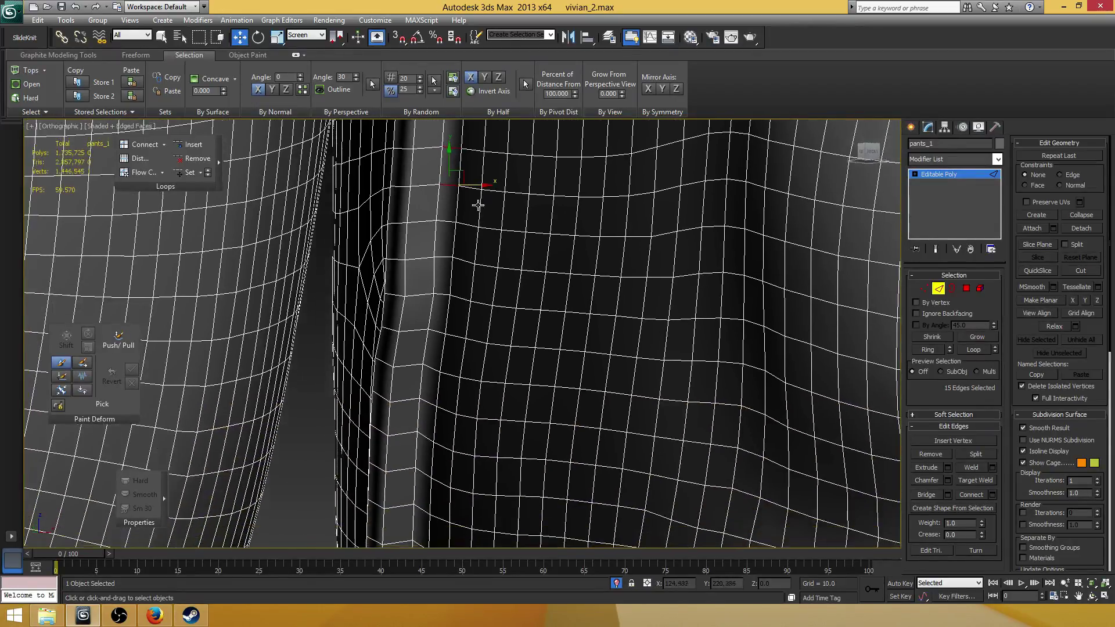
pyautogui.keyDown('ctrl'); pyautogui.click(450, 262); pyautogui.keyUp('ctrl')
pyautogui.keyDown('ctrl'); pyautogui.click(445, 258); pyautogui.keyUp('ctrl')
pyautogui.keyDown('ctrl'); pyautogui.click(444, 295); pyautogui.keyUp('ctrl')
pyautogui.moveTo(468, 302); pyautogui.dragTo(489, 235, button='middle')
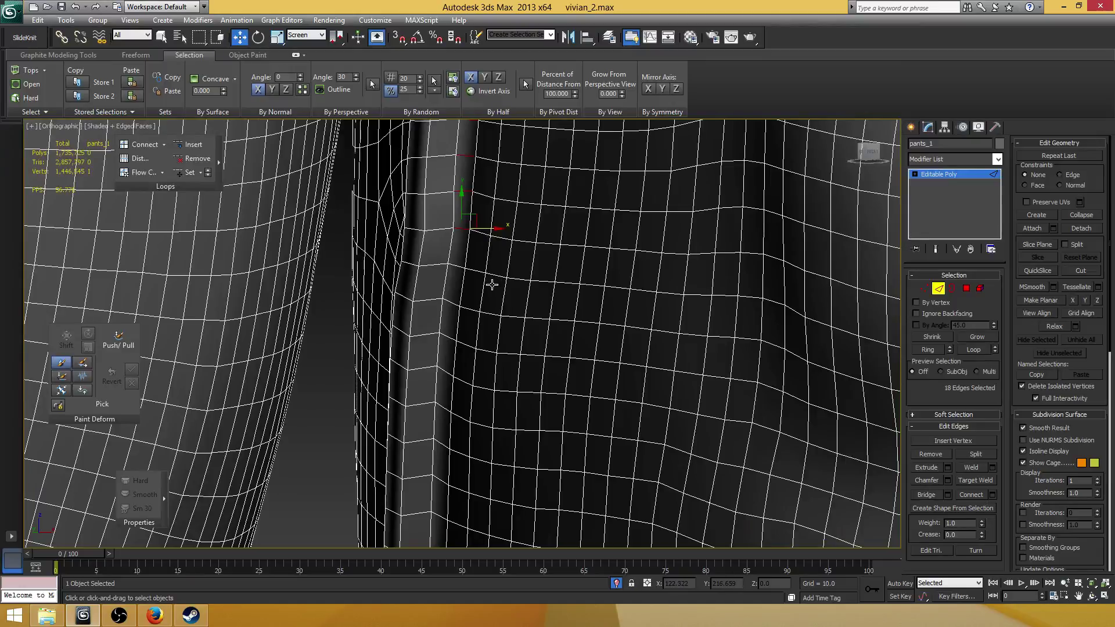
pyautogui.scroll(5, 482, 264)
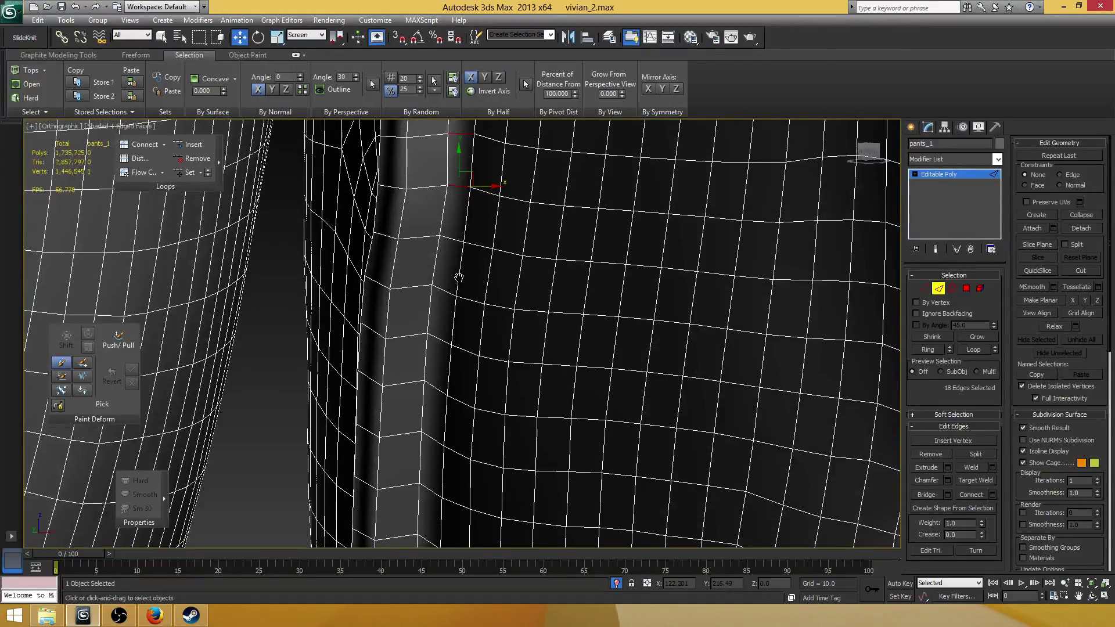
pyautogui.keyDown('ctrl'); pyautogui.click(455, 247); pyautogui.keyUp('ctrl')
pyautogui.keyDown('ctrl'); pyautogui.click(444, 298); pyautogui.keyUp('ctrl')
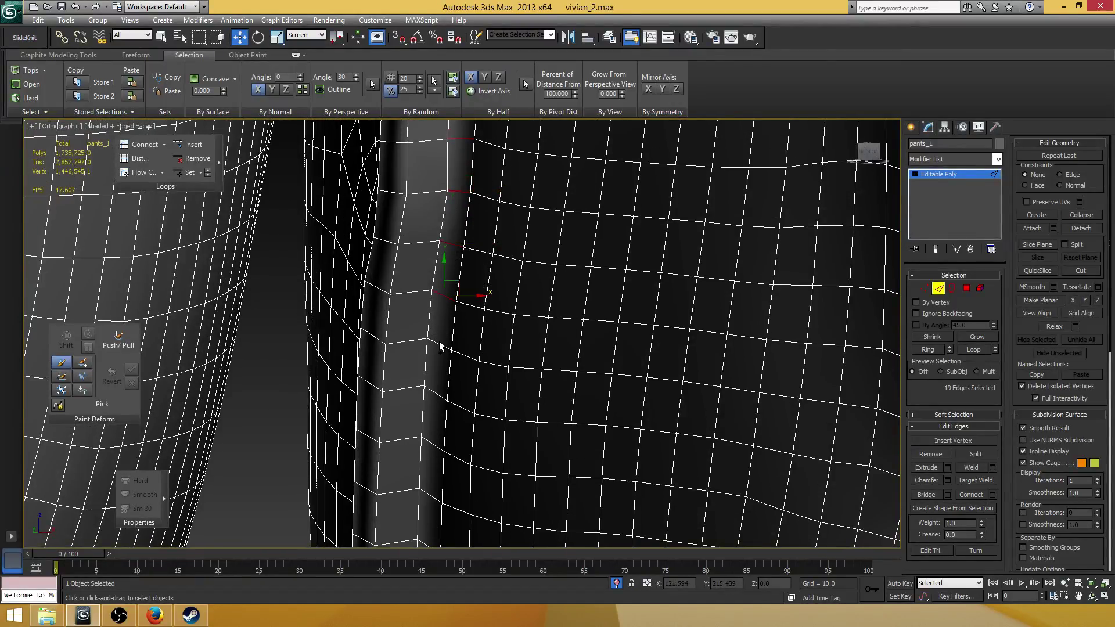
pyautogui.keyDown('ctrl'); pyautogui.click(438, 343); pyautogui.keyUp('ctrl')
pyautogui.moveTo(487, 291); pyautogui.dragTo(489, 198, button='middle')
pyautogui.keyDown('ctrl'); pyautogui.click(442, 302); pyautogui.keyUp('ctrl')
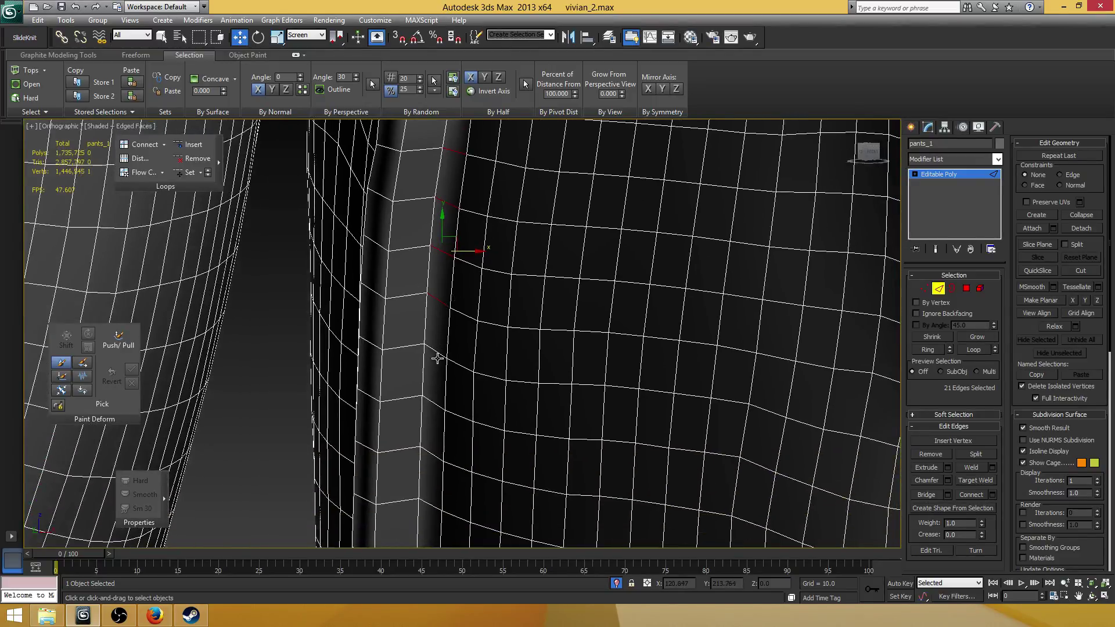
pyautogui.keyDown('ctrl'); pyautogui.click(434, 353); pyautogui.keyUp('ctrl')
pyautogui.moveTo(456, 358); pyautogui.dragTo(456, 296, button='middle')
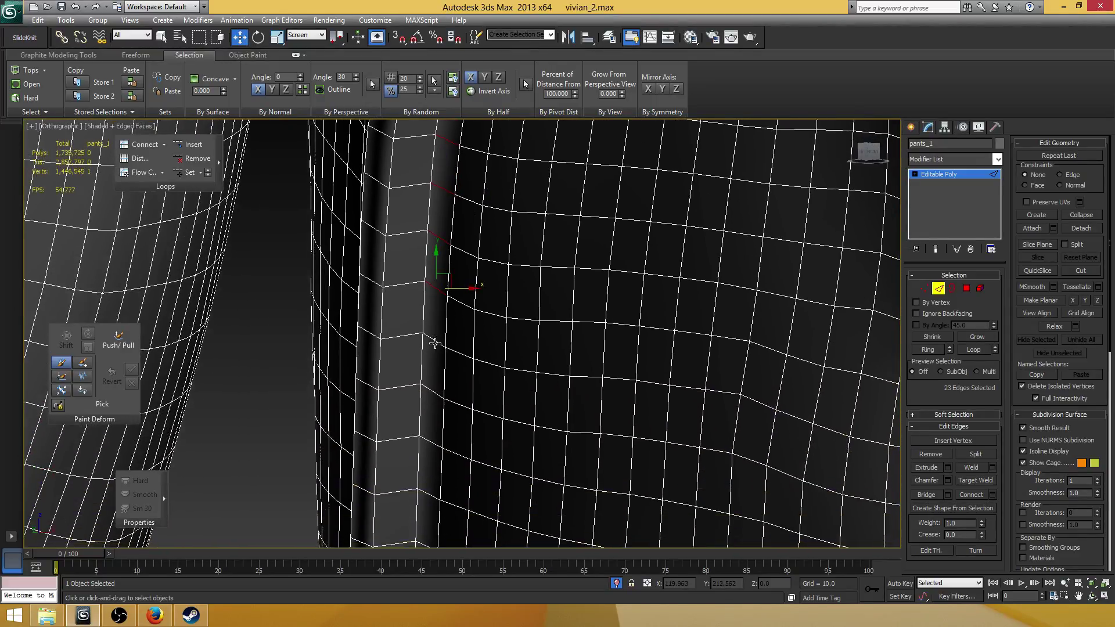
pyautogui.moveTo(434, 343); pyautogui.dragTo(460, 264, button='middle')
pyautogui.keyDown('ctrl'); pyautogui.click(451, 243); pyautogui.keyUp('ctrl')
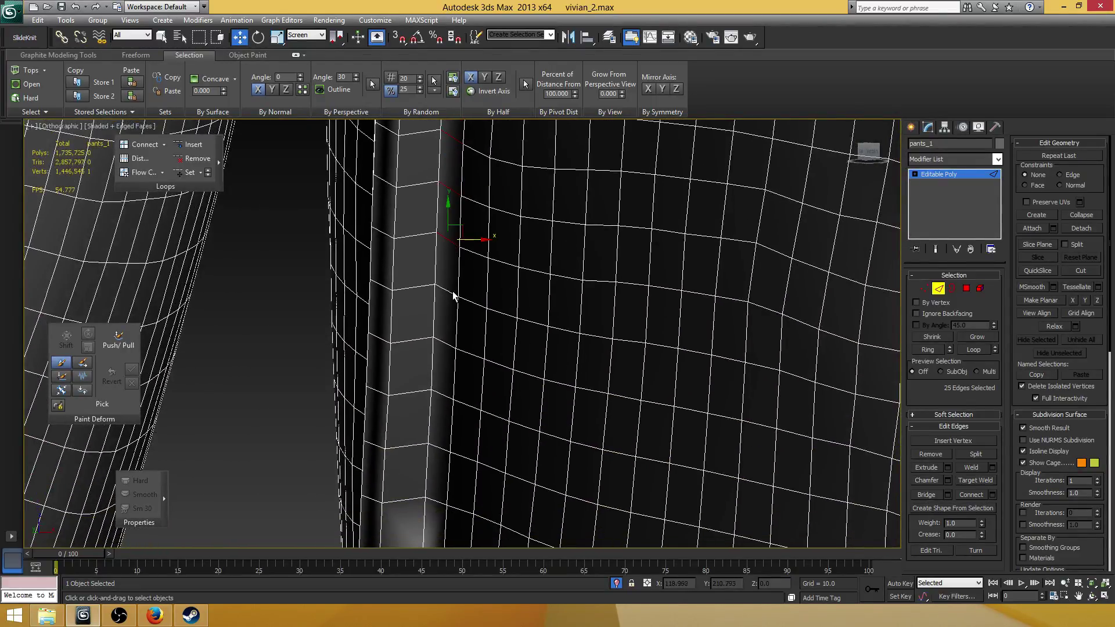
pyautogui.keyDown('ctrl'); pyautogui.click(451, 295); pyautogui.keyUp('ctrl')
pyautogui.moveTo(461, 344); pyautogui.dragTo(475, 240, button='middle')
pyautogui.keyDown('ctrl'); pyautogui.click(464, 243); pyautogui.keyUp('ctrl')
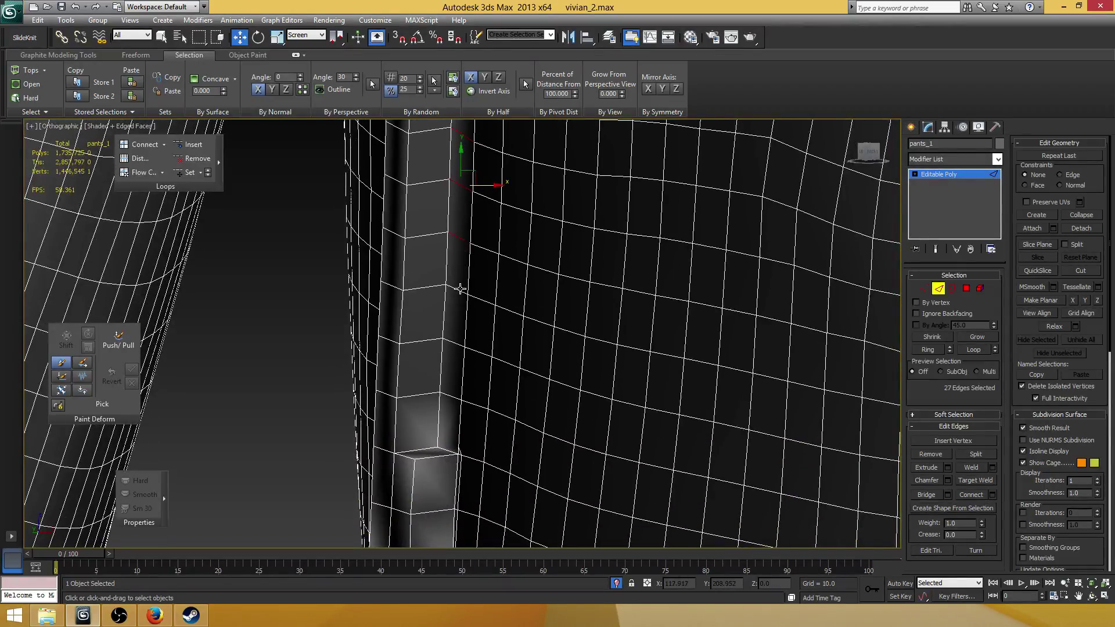
pyautogui.keyDown('ctrl'); pyautogui.click(459, 292); pyautogui.keyUp('ctrl')
pyautogui.keyDown('ctrl'); pyautogui.click(456, 344); pyautogui.keyUp('ctrl')
pyautogui.keyDown('ctrl'); pyautogui.click(454, 396); pyautogui.keyUp('ctrl')
pyautogui.moveTo(525, 267); pyautogui.dragTo(657, 318, button='middle')
pyautogui.click(993, 495)
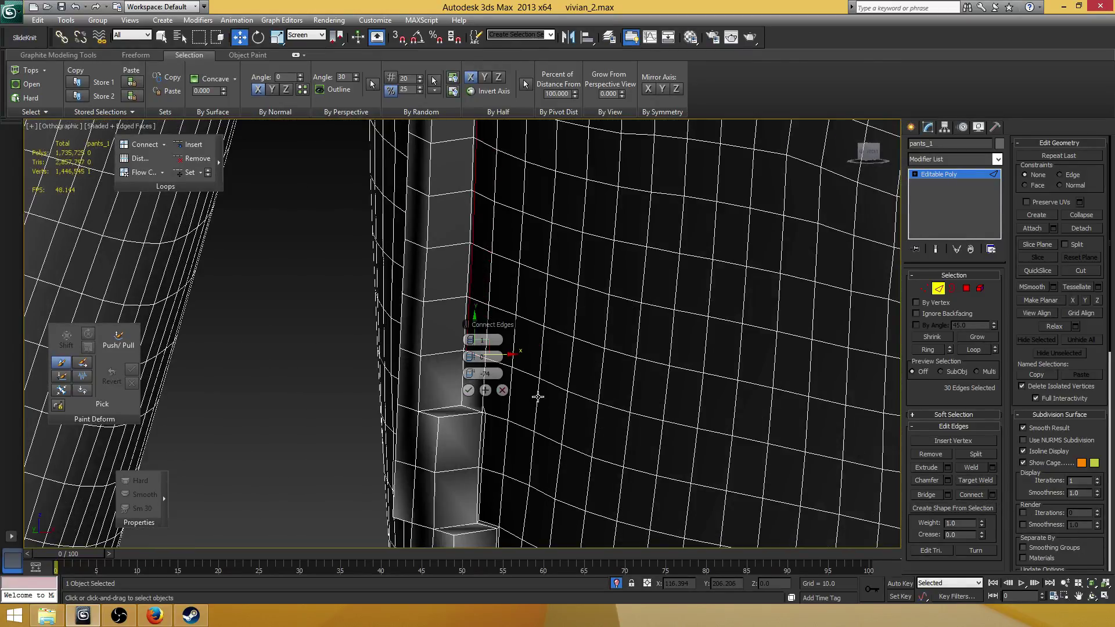
pyautogui.click(468, 391)
# - Cut new edges from the end of the new loop down to the first ledge's inner corner and across to the neighboring lengthwise edge
pyautogui.moveTo(520, 343); pyautogui.dragTo(560, 252, button='middle')
pyautogui.scroll(2, 568, 349)
pyautogui.click(1081, 270)
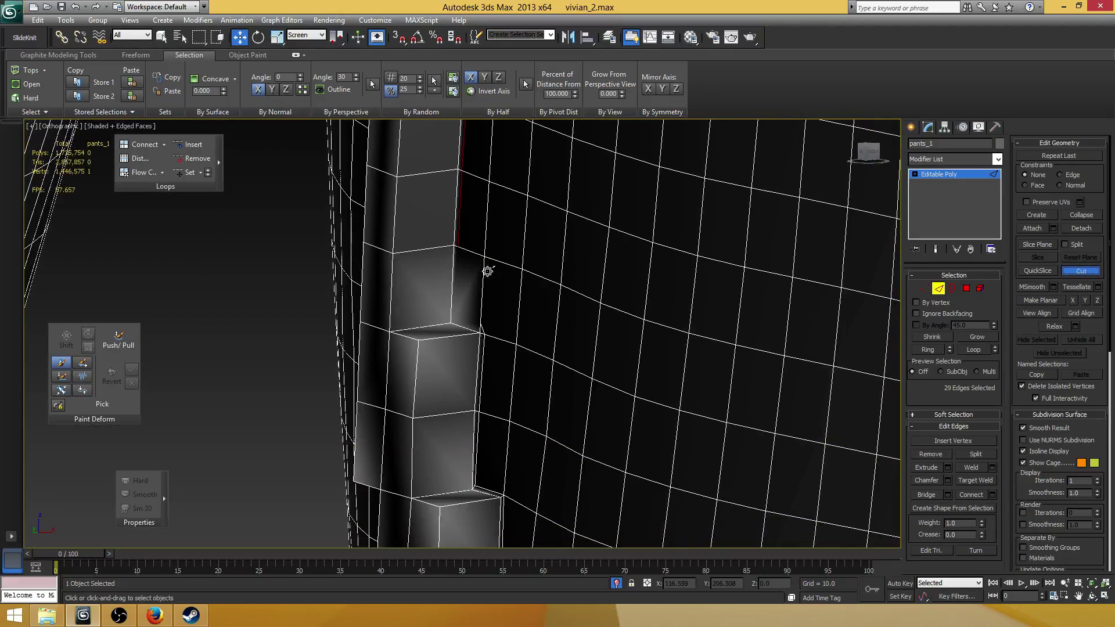
pyautogui.scroll(3, 488, 266)
pyautogui.click(455, 158)
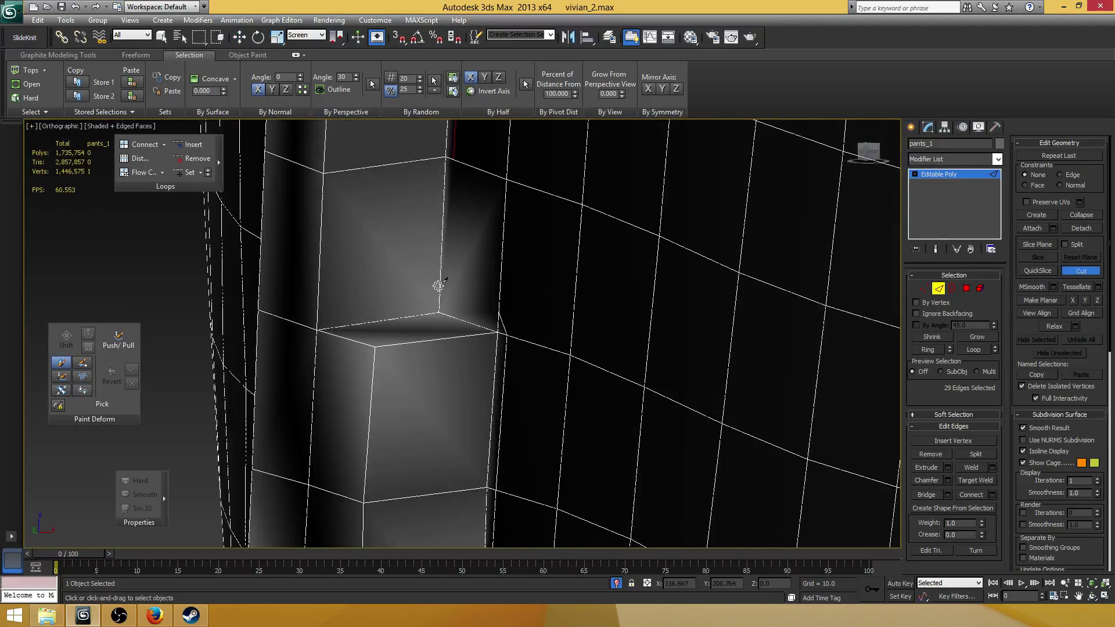
pyautogui.click(453, 297)
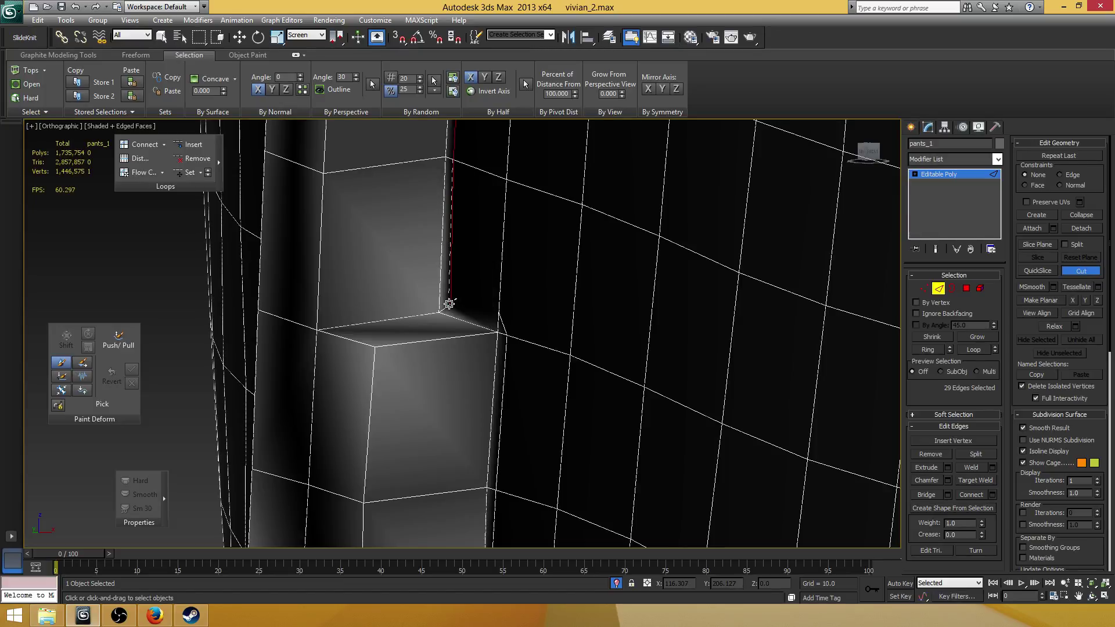
pyautogui.click(449, 303)
pyautogui.click(499, 312)
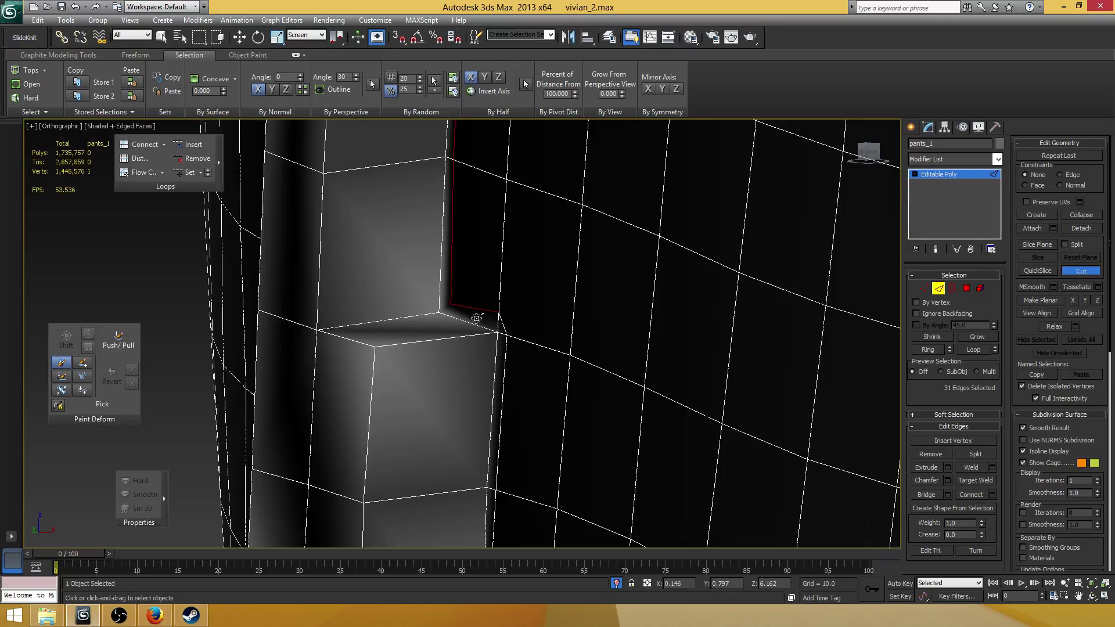
# - Connect the cut's corner vertex to the ledge's inner corner vertex and collapse the short edge at the ledge's outer corner
pyautogui.press('1')
pyautogui.click(452, 304)
pyautogui.keyDown('ctrl'); pyautogui.click(439, 313); pyautogui.keyUp('ctrl')
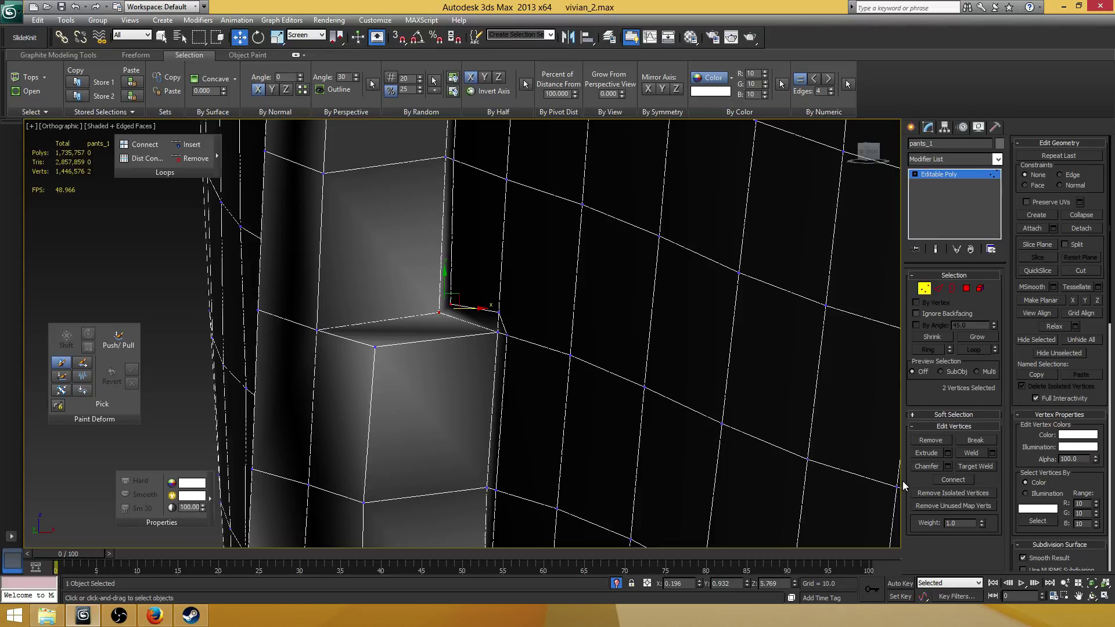
pyautogui.click(942, 480)
pyautogui.press('2')
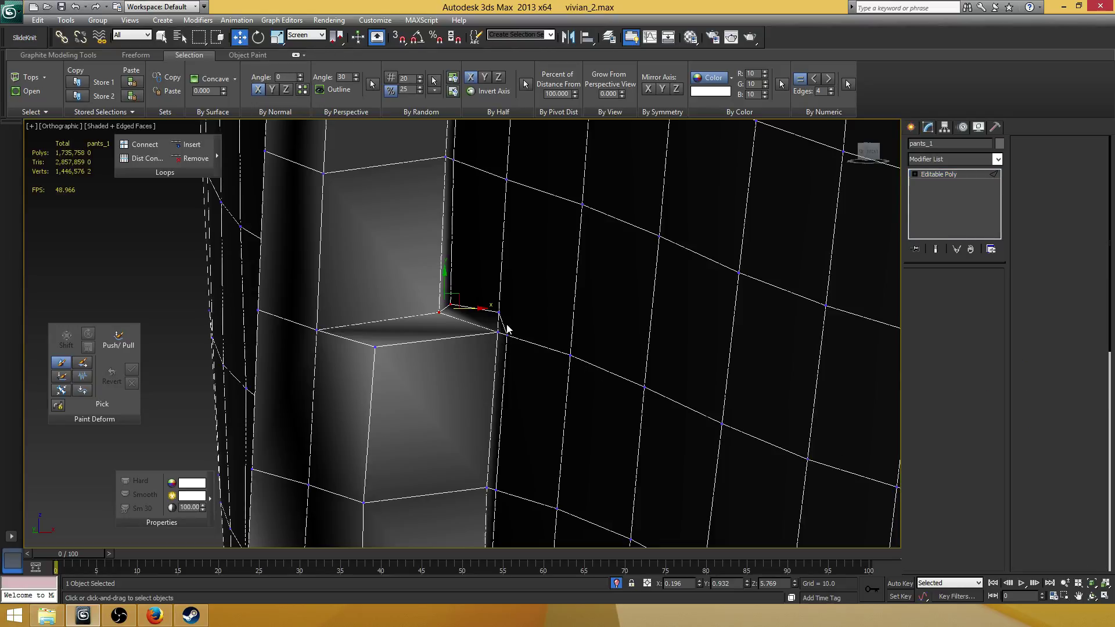
pyautogui.click(1082, 215)
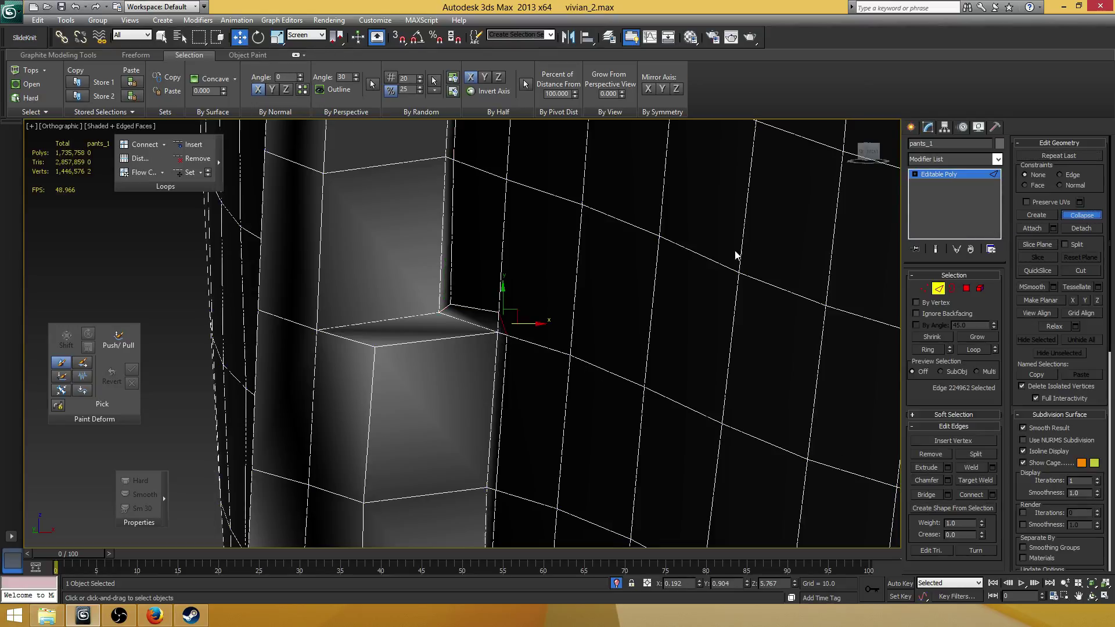
# - Slightly reposition the collapsed vertex at the ledge's outer corner and the cut's inner corner vertex
pyautogui.press('1')
pyautogui.click(504, 324)
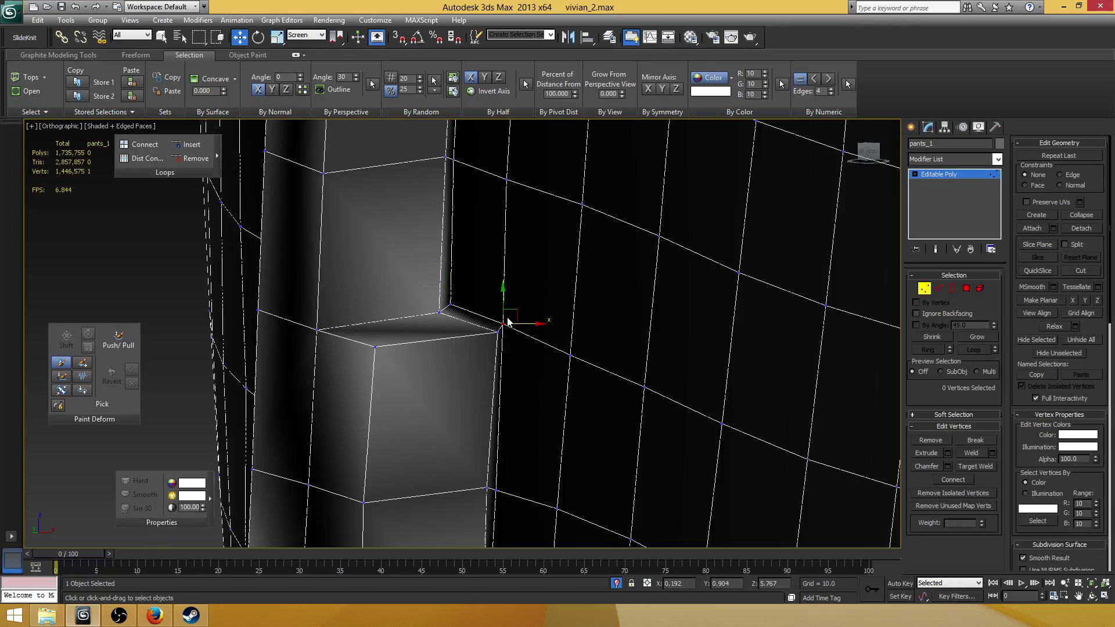
pyautogui.keyDown('alt'); pyautogui.moveTo(508, 319); pyautogui.dragTo(512, 313, button='middle'); pyautogui.keyUp('alt')
pyautogui.moveTo(505, 292); pyautogui.dragTo(506, 296)
pyautogui.click(505, 295)
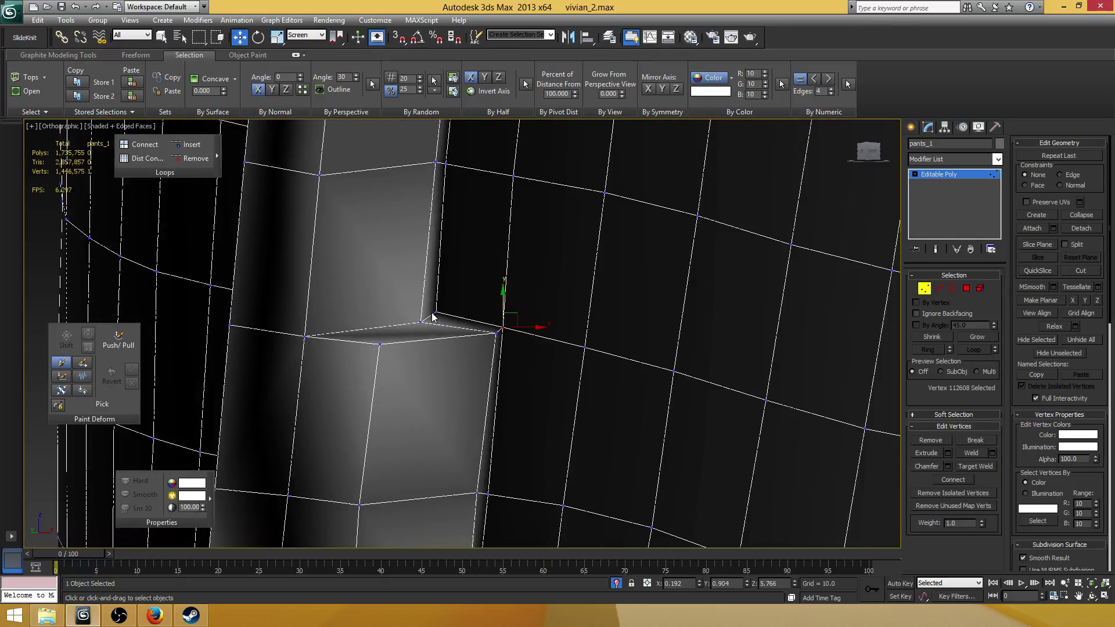
pyautogui.click(436, 312)
pyautogui.keyDown('alt'); pyautogui.moveTo(436, 312); pyautogui.dragTo(466, 313, button='middle'); pyautogui.keyUp('alt')
pyautogui.moveTo(459, 314); pyautogui.dragTo(441, 305)
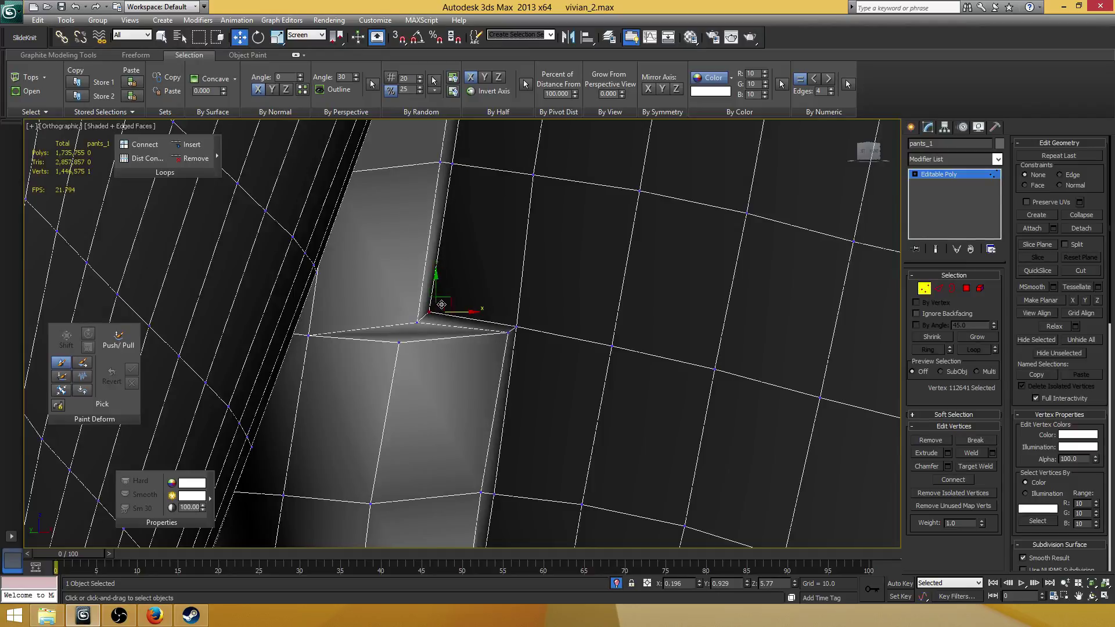
# - Examine the seam strip along the inner legs for the next section lacking a supporting edge
pyautogui.keyDown('alt'); pyautogui.moveTo(574, 317); pyautogui.dragTo(507, 345, button='middle'); pyautogui.keyUp('alt')
pyautogui.scroll(-6, 567, 307)
pyautogui.scroll(5, 501, 300)
pyautogui.scroll(4, 501, 299)
pyautogui.scroll(-6, 503, 388)
pyautogui.moveTo(466, 227); pyautogui.dragTo(453, 389, button='middle')
pyautogui.scroll(-5, 466, 278)
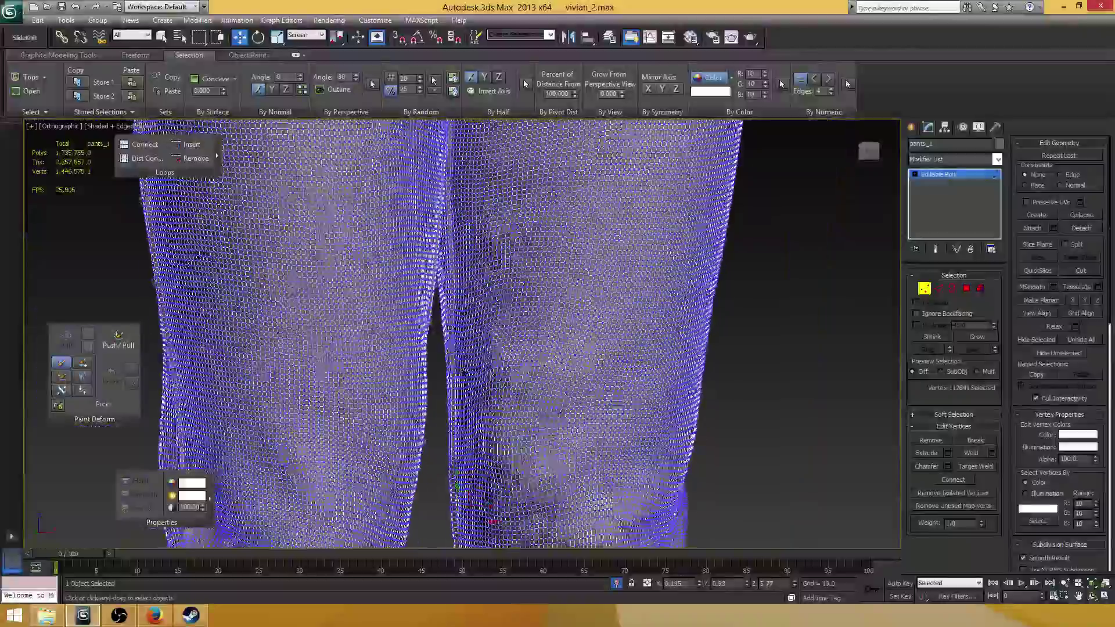
pyautogui.scroll(5, 466, 277)
pyautogui.moveTo(466, 278); pyautogui.dragTo(451, 211, button='middle')
pyautogui.scroll(5, 452, 349)
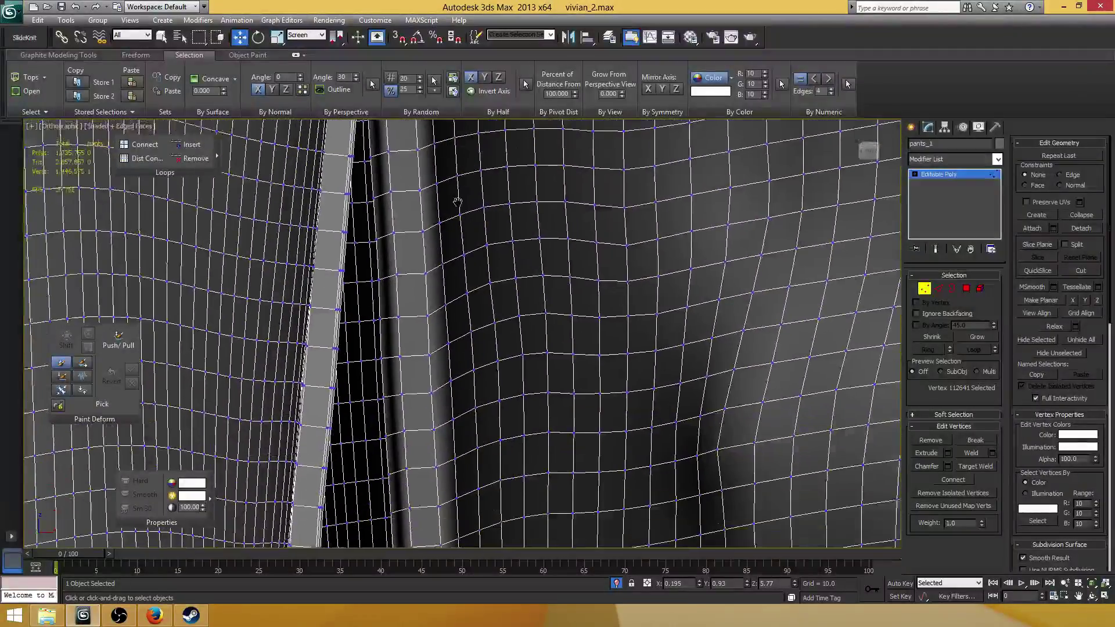
pyautogui.moveTo(453, 342); pyautogui.dragTo(455, 205, button='middle')
pyautogui.scroll(-4, 455, 206)
pyautogui.keyDown('alt'); pyautogui.moveTo(455, 290); pyautogui.dragTo(471, 279, button='middle'); pyautogui.keyUp('alt')
pyautogui.moveTo(464, 342); pyautogui.dragTo(501, 363, button='middle')
# - Connect the two slanted crosswise edges beside the seam strip just above the ledge with one segment at a slide of about -70
pyautogui.scroll(4, 461, 302)
pyautogui.click(459, 321)
pyautogui.moveTo(435, 233); pyautogui.dragTo(502, 324, button='middle')
pyautogui.scroll(2, 456, 332)
pyautogui.press('2')
pyautogui.click(477, 311)
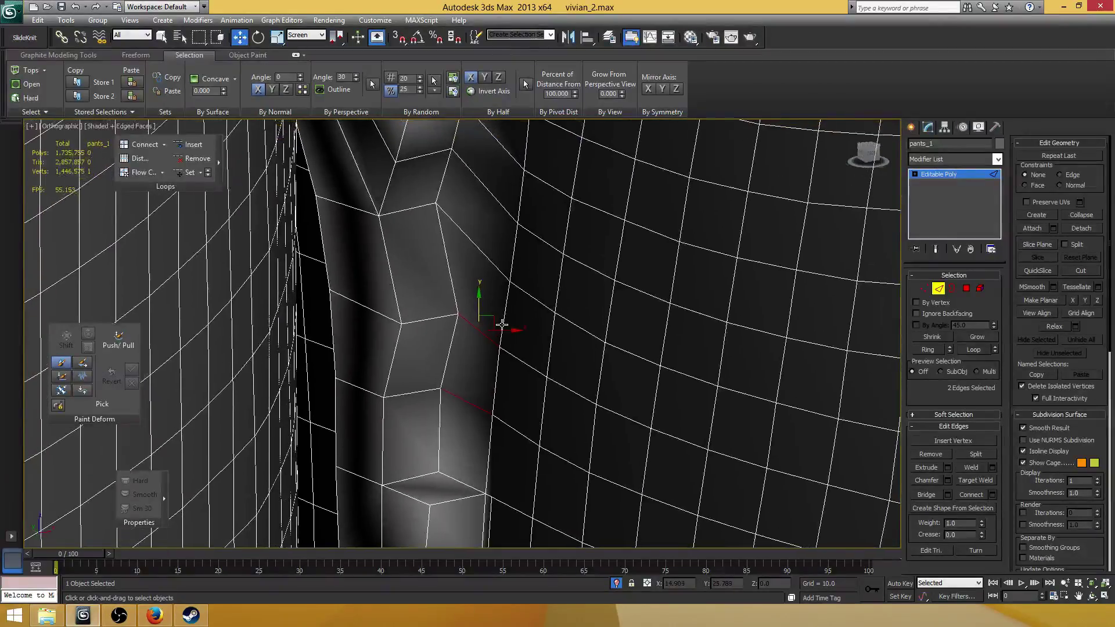
pyautogui.moveTo(572, 349); pyautogui.dragTo(697, 353, button='middle')
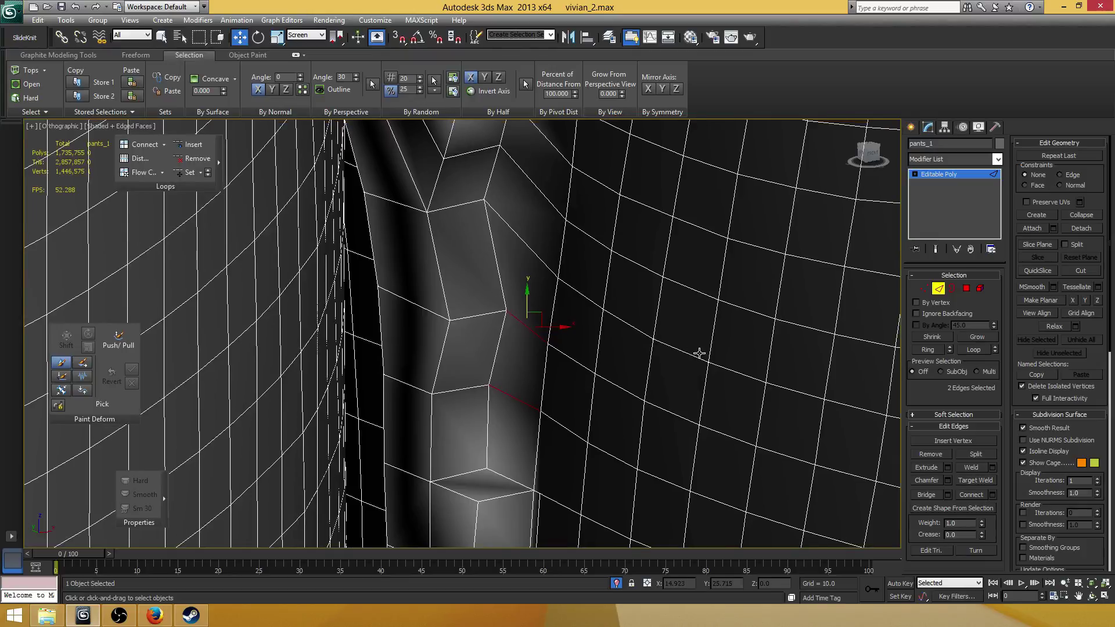
pyautogui.click(992, 495)
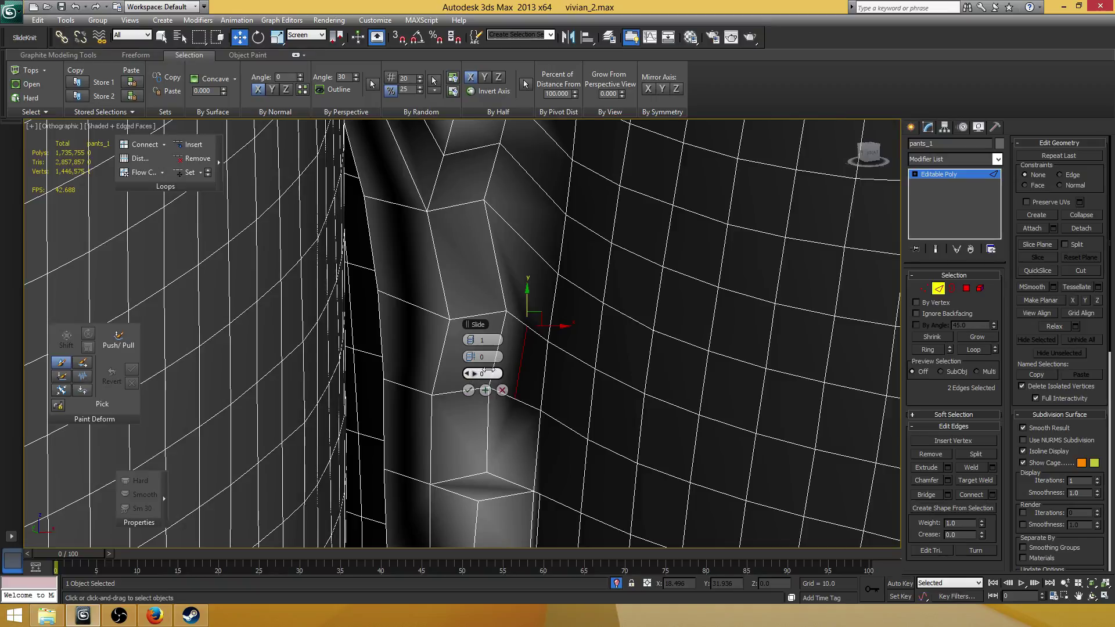
pyautogui.moveTo(469, 373); pyautogui.dragTo(369, 317)
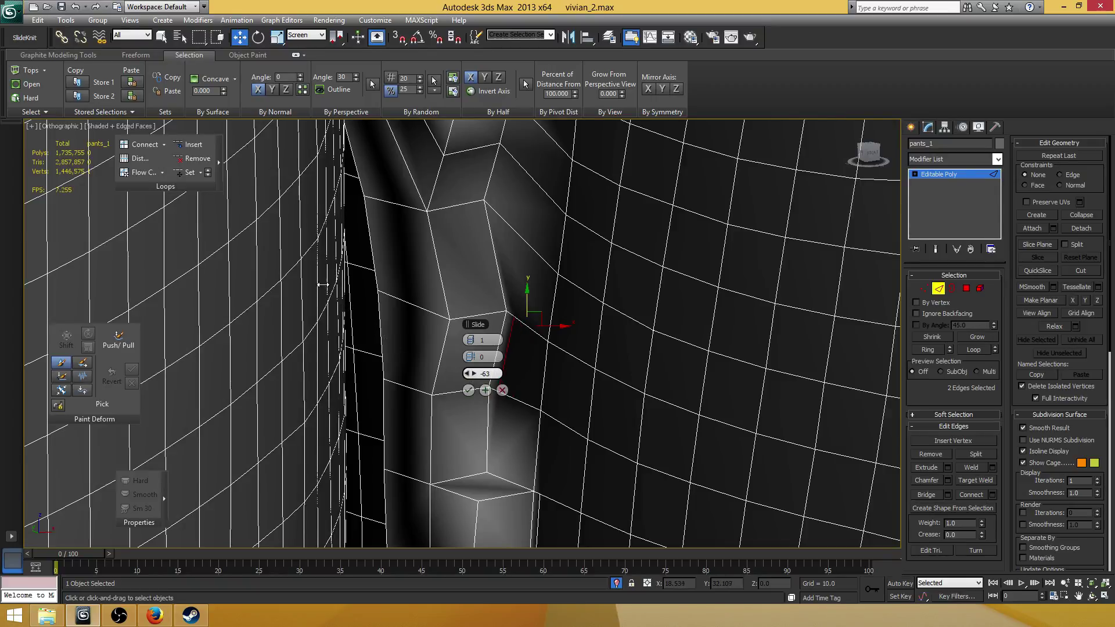
pyautogui.moveTo(323, 285); pyautogui.dragTo(311, 269)
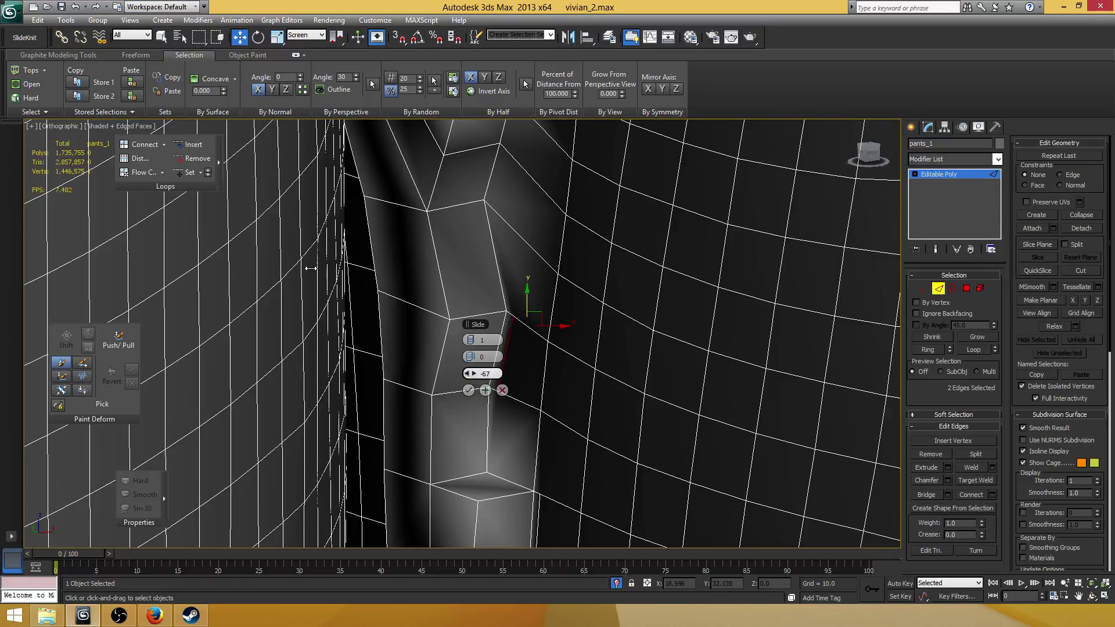
pyautogui.click(469, 390)
# - Select the next four edges up the side of the seam strip's bend and connect them with one segment at slide 71
pyautogui.moveTo(513, 224); pyautogui.dragTo(511, 308, button='middle')
pyautogui.click(498, 299)
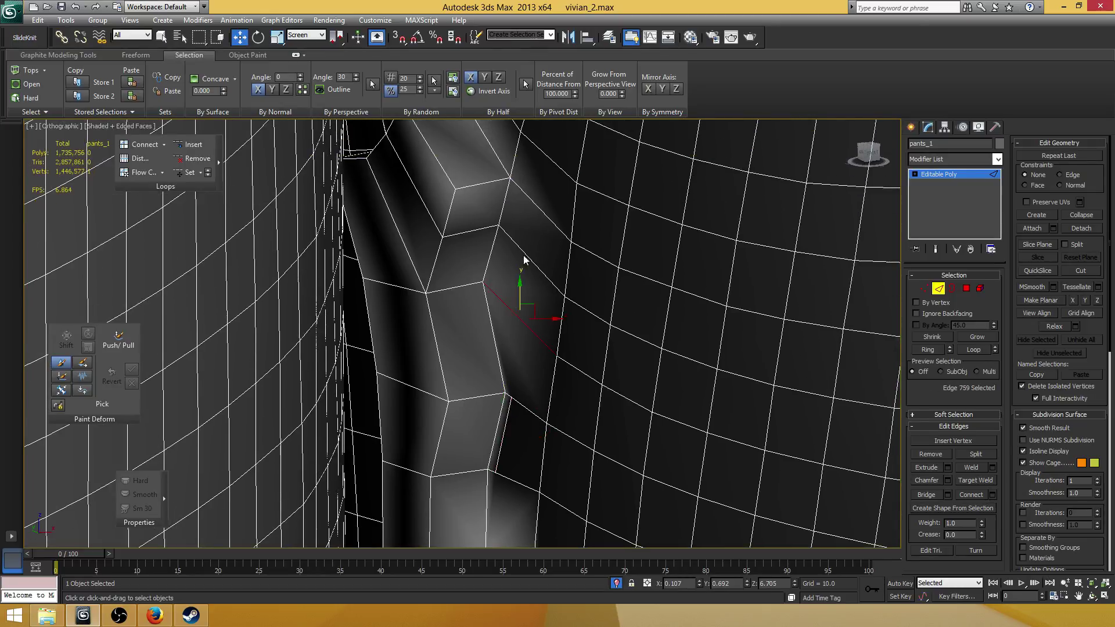
pyautogui.click(525, 256)
pyautogui.scroll(-2, 532, 200)
pyautogui.moveTo(533, 199); pyautogui.dragTo(486, 333, button='middle')
pyautogui.scroll(2, 485, 333)
pyautogui.keyDown('ctrl'); pyautogui.click(506, 337); pyautogui.keyUp('ctrl')
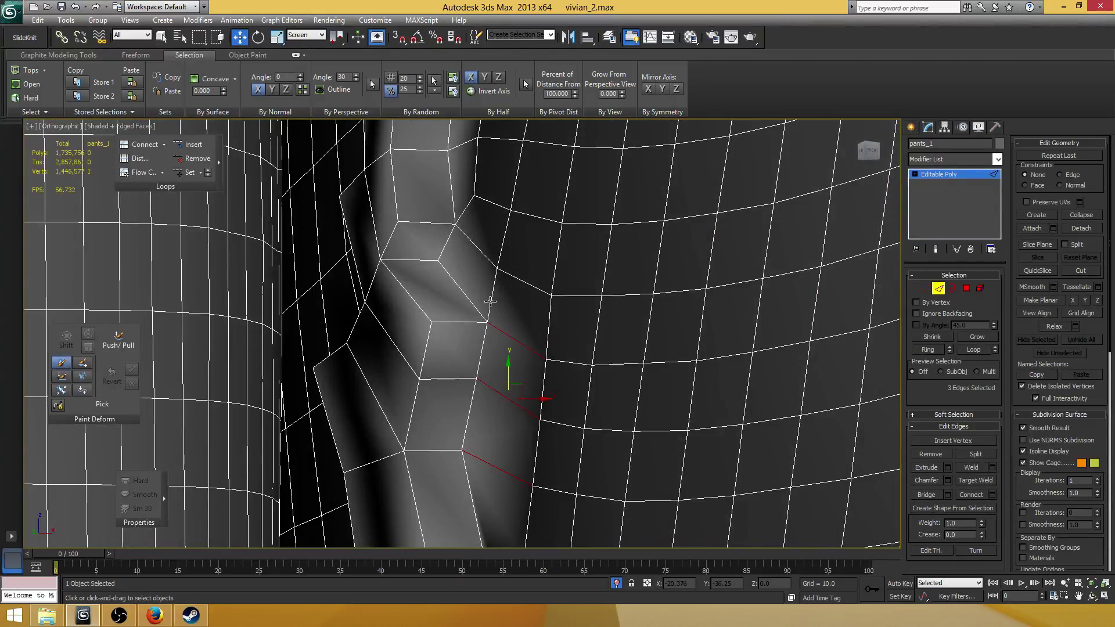
pyautogui.keyDown('ctrl'); pyautogui.click(490, 301); pyautogui.keyUp('ctrl')
pyautogui.moveTo(548, 353); pyautogui.dragTo(556, 287, button='middle')
pyautogui.keyDown('alt'); pyautogui.moveTo(556, 286); pyautogui.dragTo(575, 318, button='middle'); pyautogui.keyUp('alt')
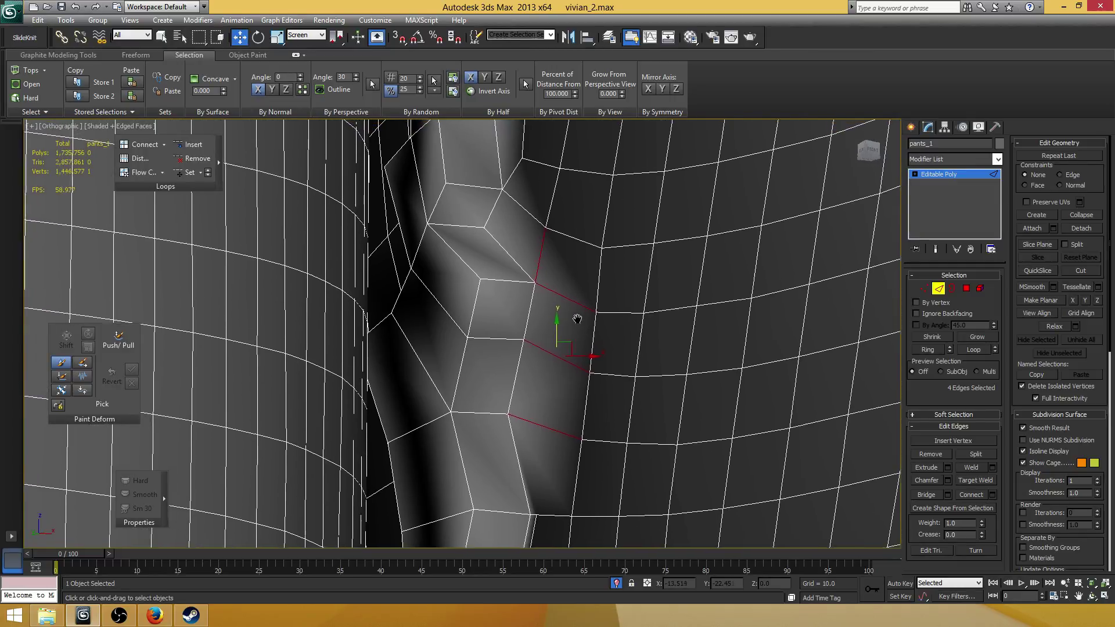
pyautogui.scroll(4, 578, 331)
pyautogui.scroll(-4, 538, 317)
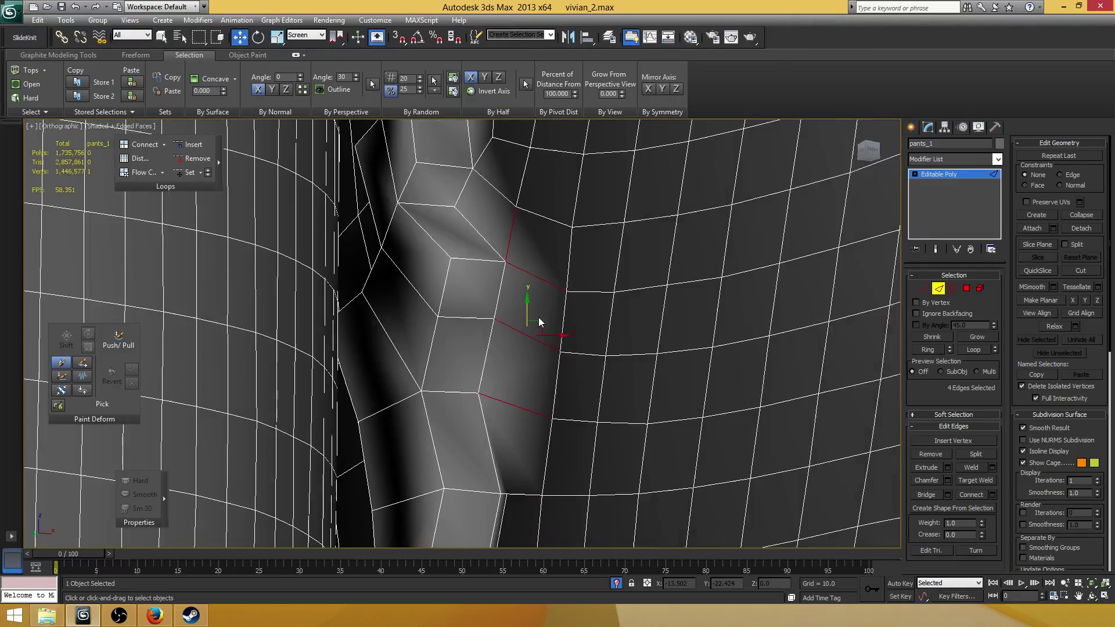
pyautogui.click(992, 494)
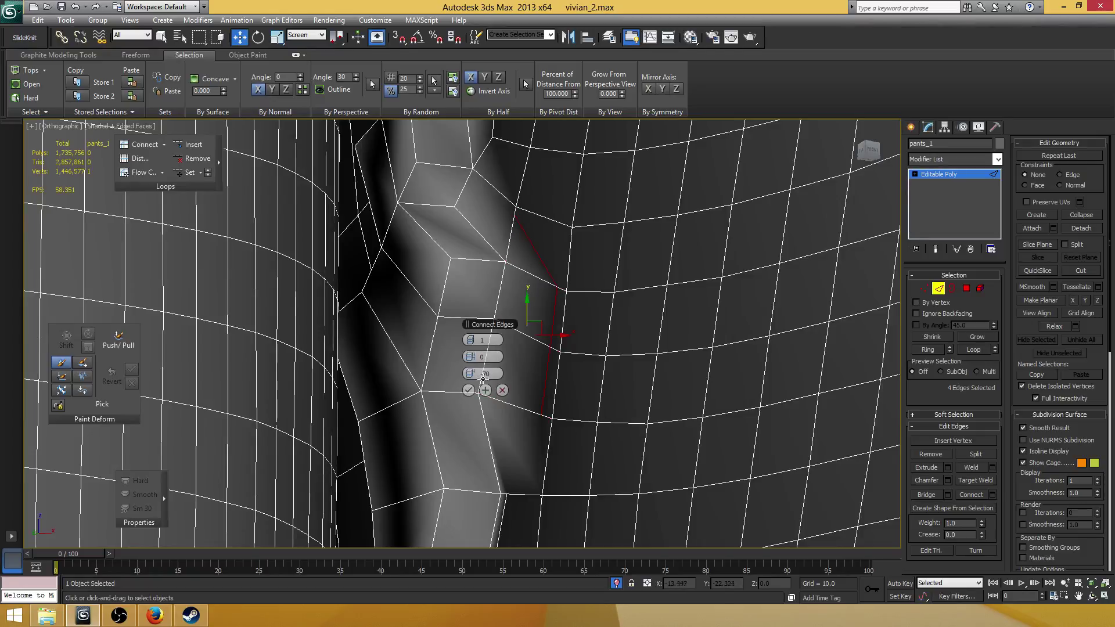
pyautogui.moveTo(475, 377); pyautogui.dragTo(634, 371)
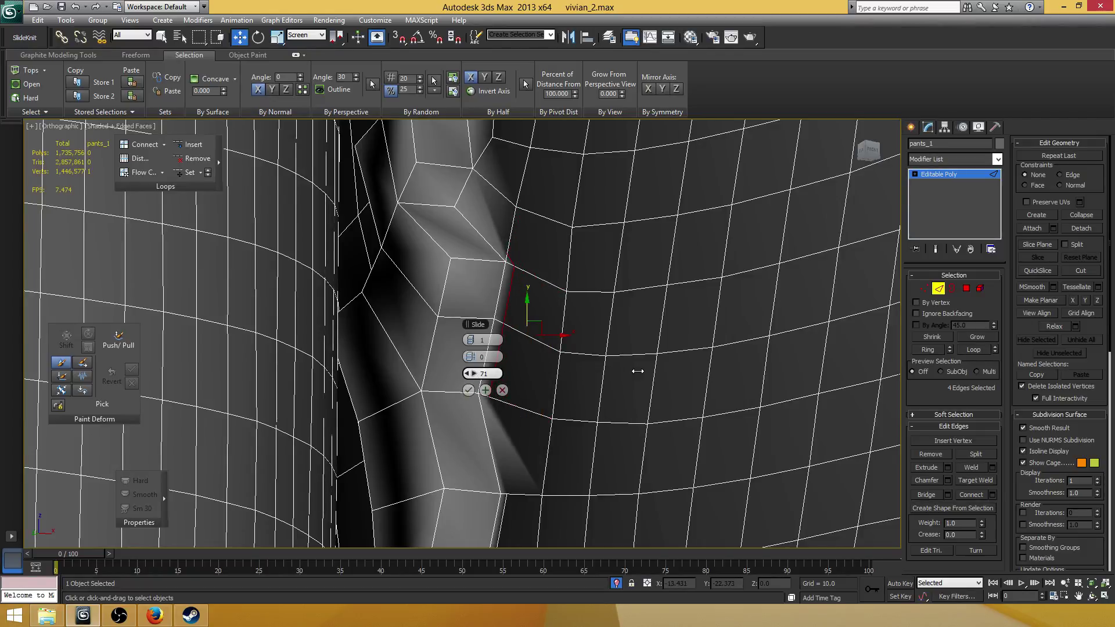
pyautogui.click(468, 390)
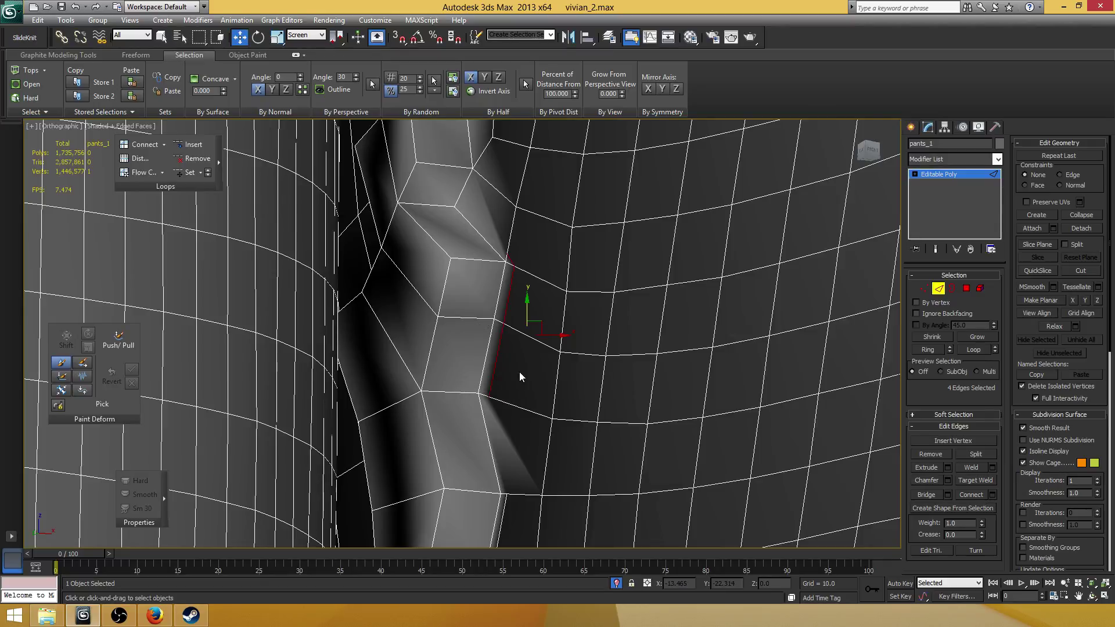
# - Connect the supporting edge's end vertex beside the seam strip with the next vertex below it, closing the gap at the bend
pyautogui.moveTo(519, 372); pyautogui.dragTo(480, 346, button='middle')
pyautogui.press('1')
pyautogui.click(475, 339)
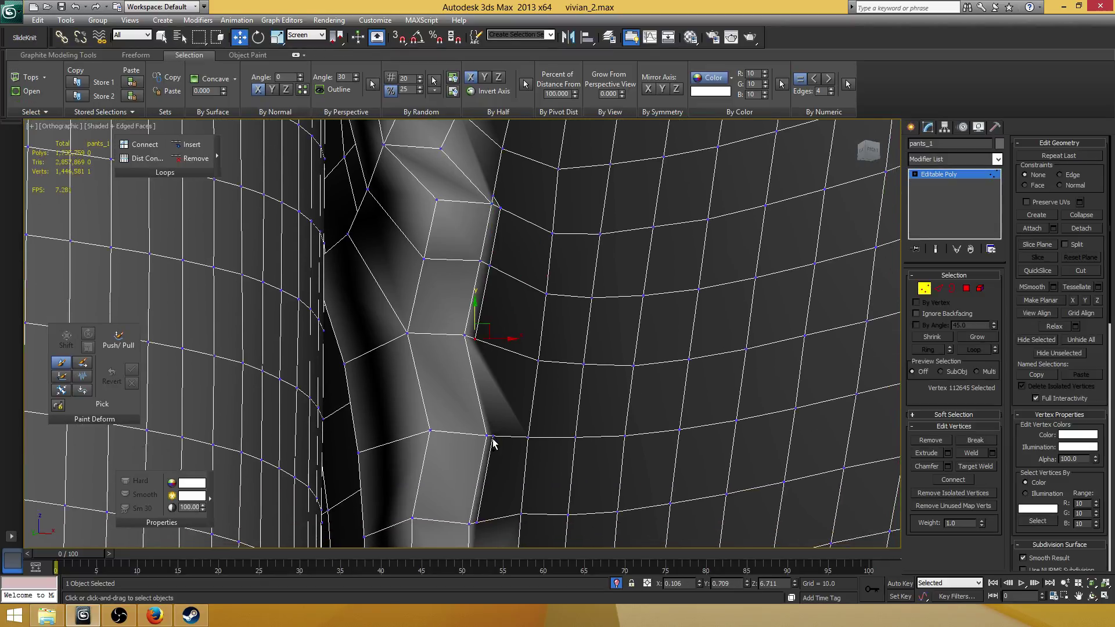
pyautogui.keyDown('ctrl'); pyautogui.click(493, 435); pyautogui.keyUp('ctrl')
pyautogui.click(953, 480)
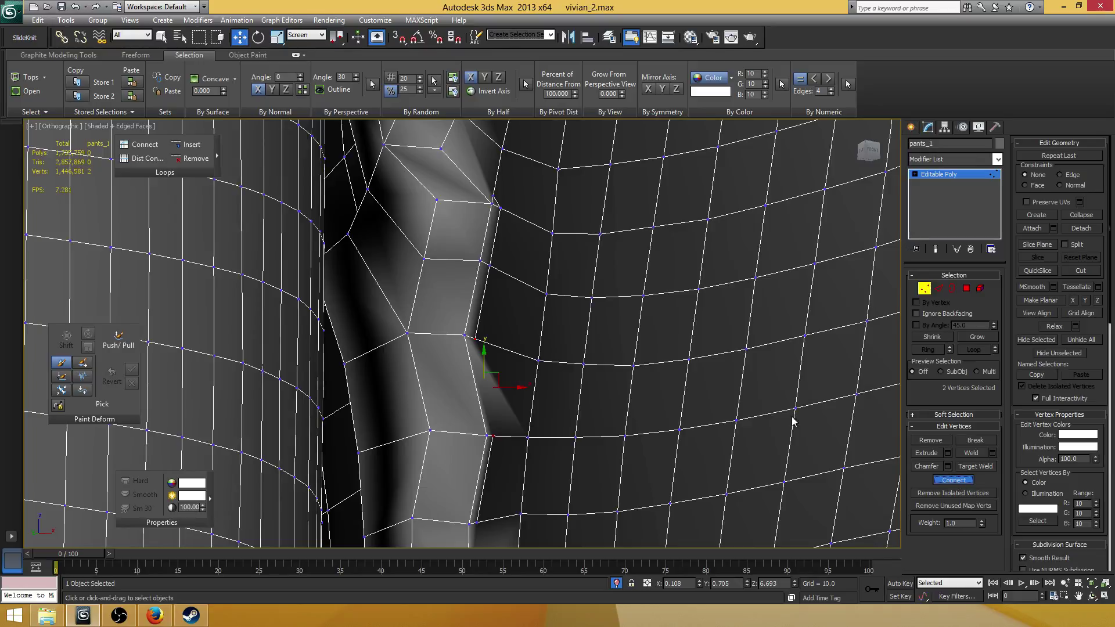
# - Collapse the short edge at the upper end of the supporting edge, at the ledge's outer corner
pyautogui.moveTo(507, 285); pyautogui.dragTo(521, 330, button='middle')
pyautogui.press('2')
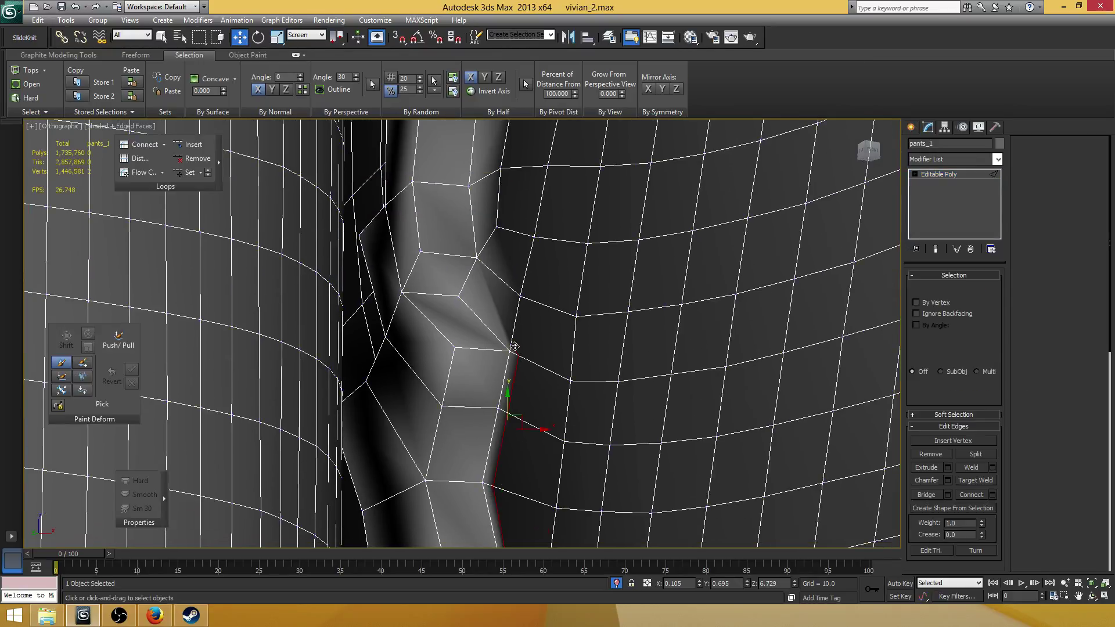
pyautogui.click(515, 325)
pyautogui.click(1081, 215)
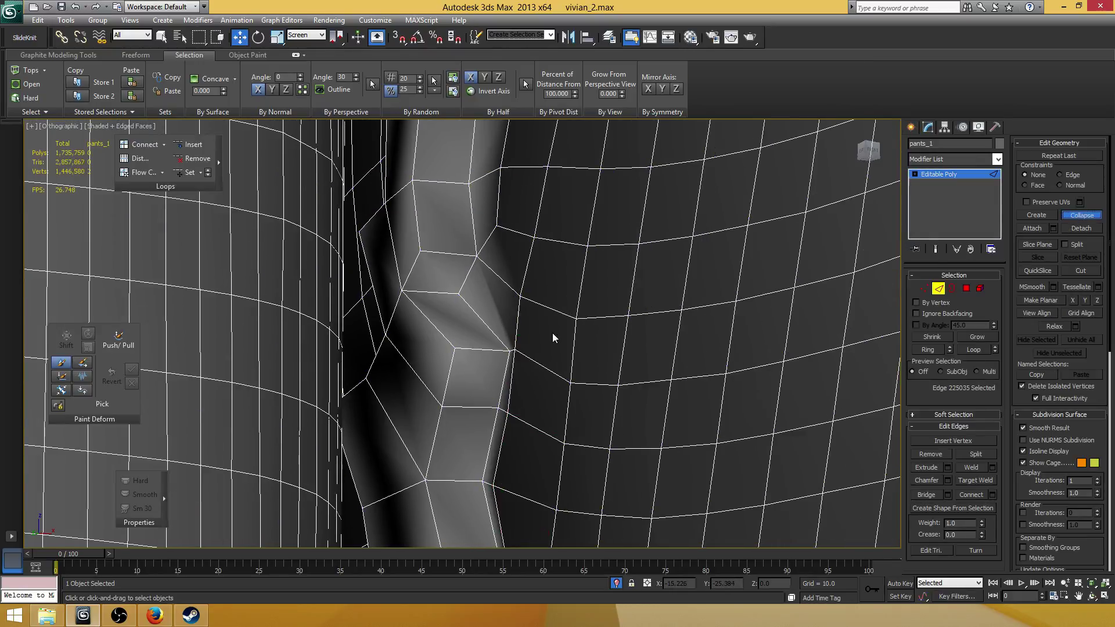
# - Select the three slanted edges beside the seam strip above the ledge and connect them with one segment slid close to the strip
pyautogui.moveTo(512, 307); pyautogui.dragTo(506, 333, button='middle')
pyautogui.click(483, 268)
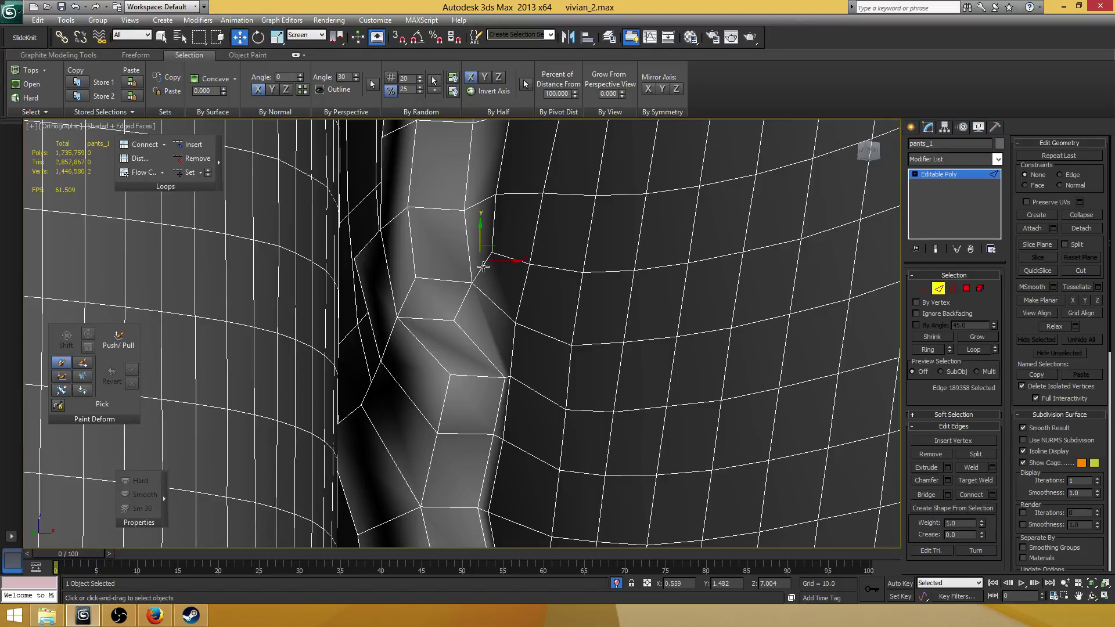
pyautogui.keyDown('alt'); pyautogui.moveTo(483, 268); pyautogui.dragTo(368, 238, button='middle'); pyautogui.keyUp('alt')
pyautogui.keyDown('alt'); pyautogui.moveTo(504, 377); pyautogui.dragTo(485, 334, button='middle'); pyautogui.keyUp('alt')
pyautogui.click(332, 333)
pyautogui.keyDown('ctrl'); pyautogui.click(329, 310); pyautogui.keyUp('ctrl')
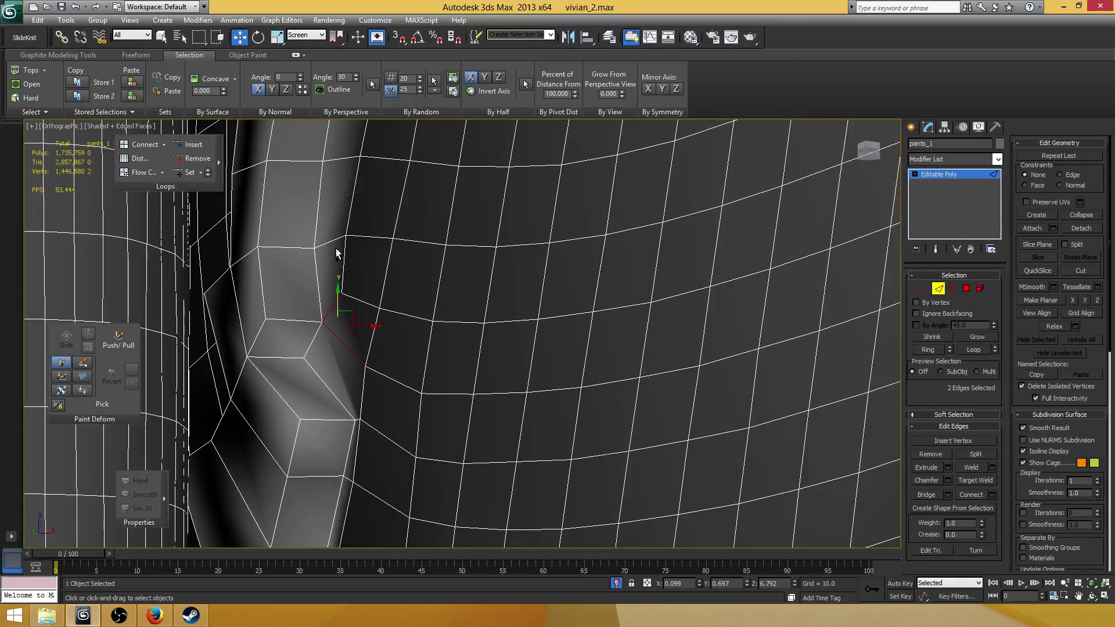
pyautogui.keyDown('ctrl'); pyautogui.click(332, 243); pyautogui.keyUp('ctrl')
pyautogui.moveTo(351, 269); pyautogui.dragTo(642, 334, button='middle')
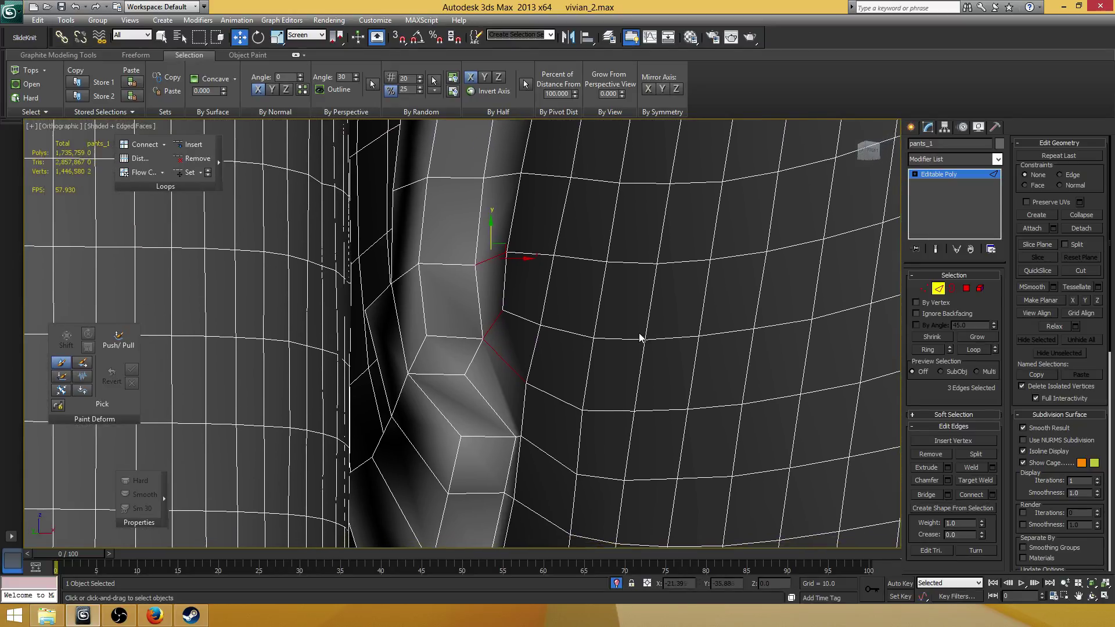
pyautogui.scroll(2, 639, 329)
pyautogui.click(993, 494)
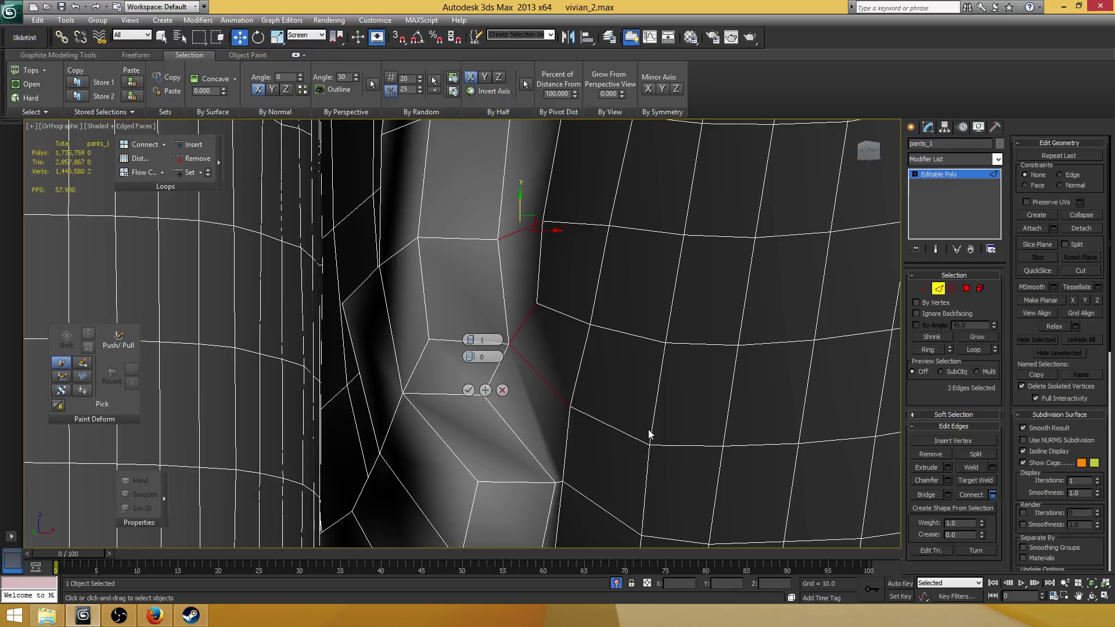
pyautogui.moveTo(497, 373); pyautogui.dragTo(327, 370)
pyautogui.click(468, 390)
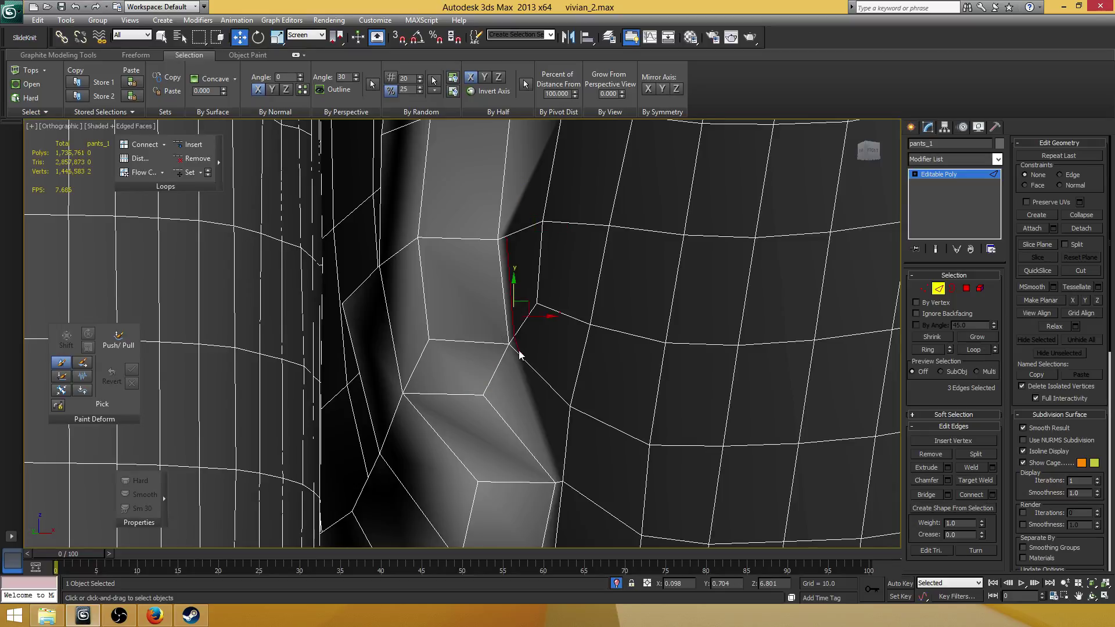
# - Collapse the short lower end segment of the new supporting edge into one vertex at the strip's corner above the ledge
pyautogui.click(1083, 217)
pyautogui.moveTo(511, 378); pyautogui.dragTo(512, 367, button='middle')
pyautogui.press('1')
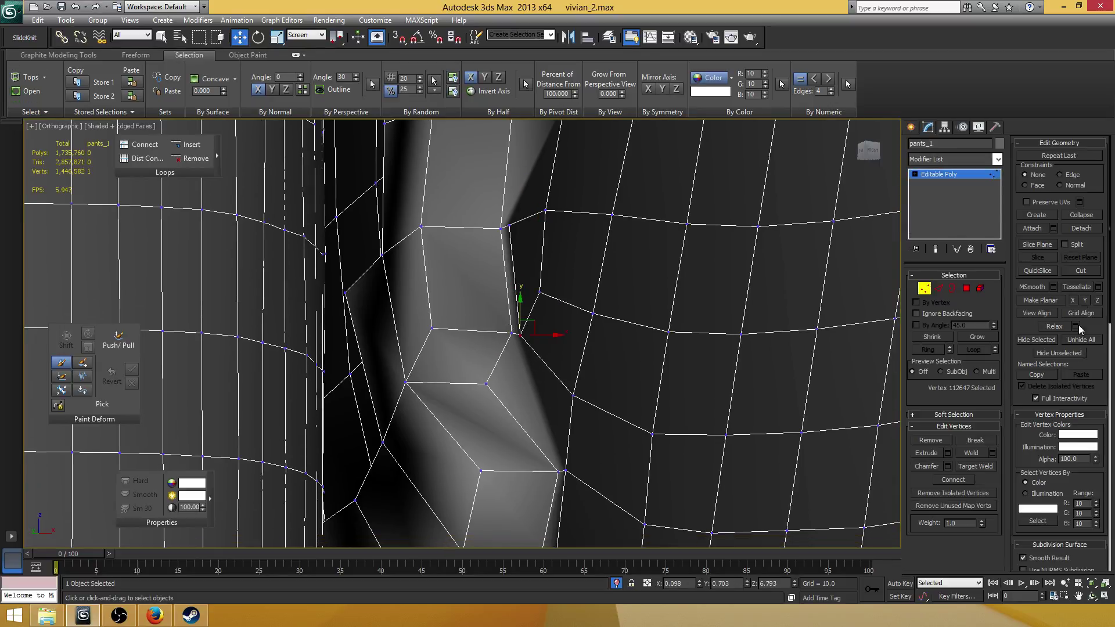
# - Cut a supporting edge from the ledge's outer corner around its inner corner to the collapsed vertex, and connect the two inner-corner vertices
pyautogui.click(1081, 271)
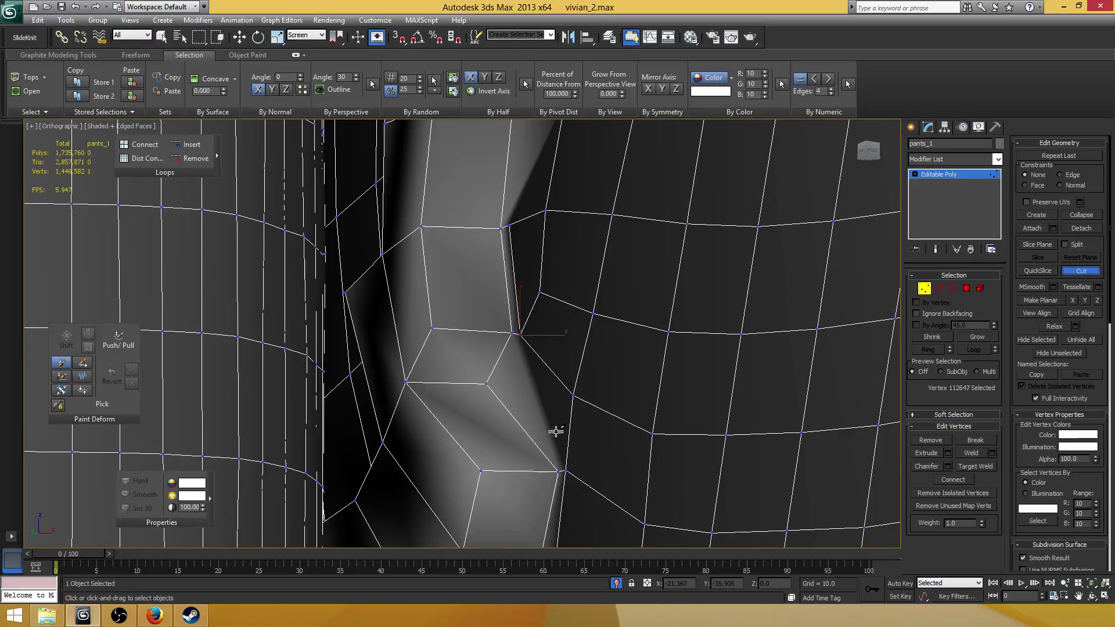
pyautogui.click(564, 470)
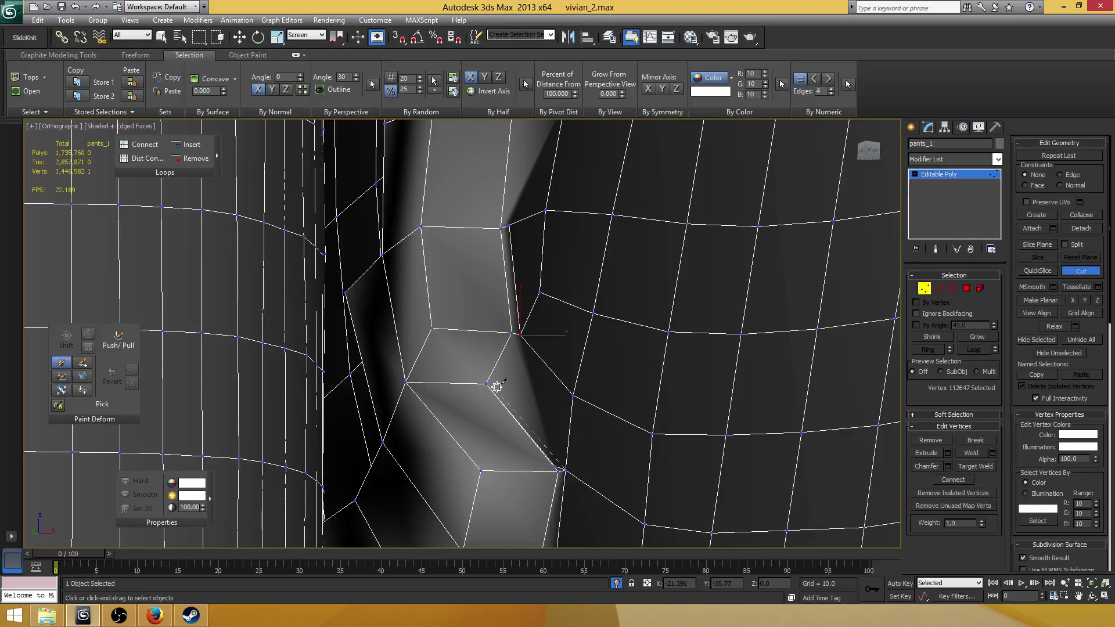
pyautogui.click(497, 383)
pyautogui.click(520, 334)
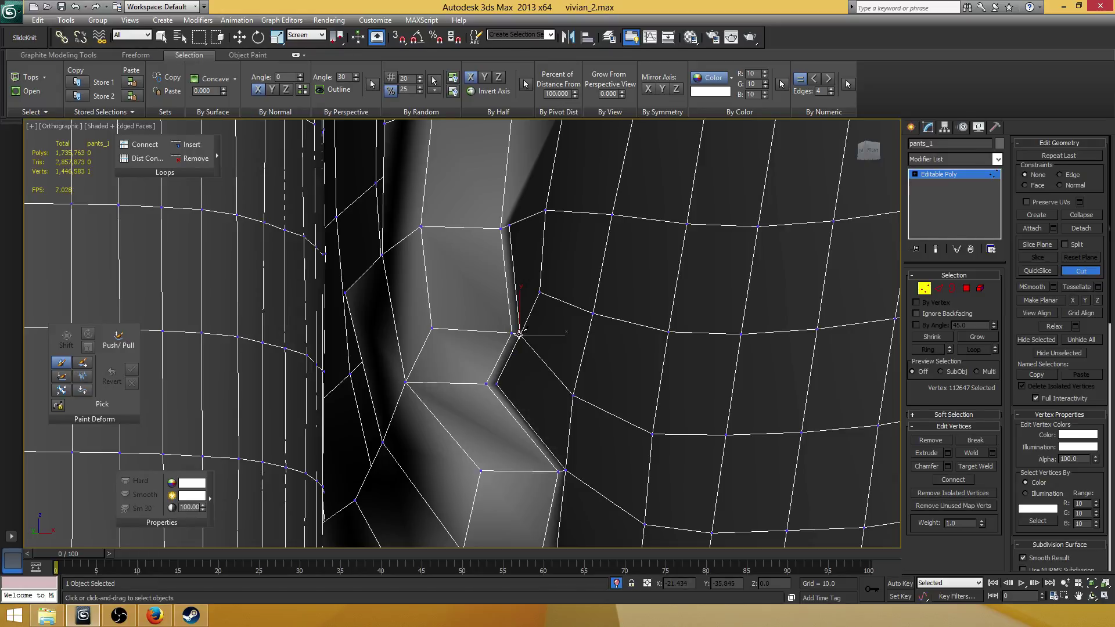
pyautogui.rightClick(493, 384)
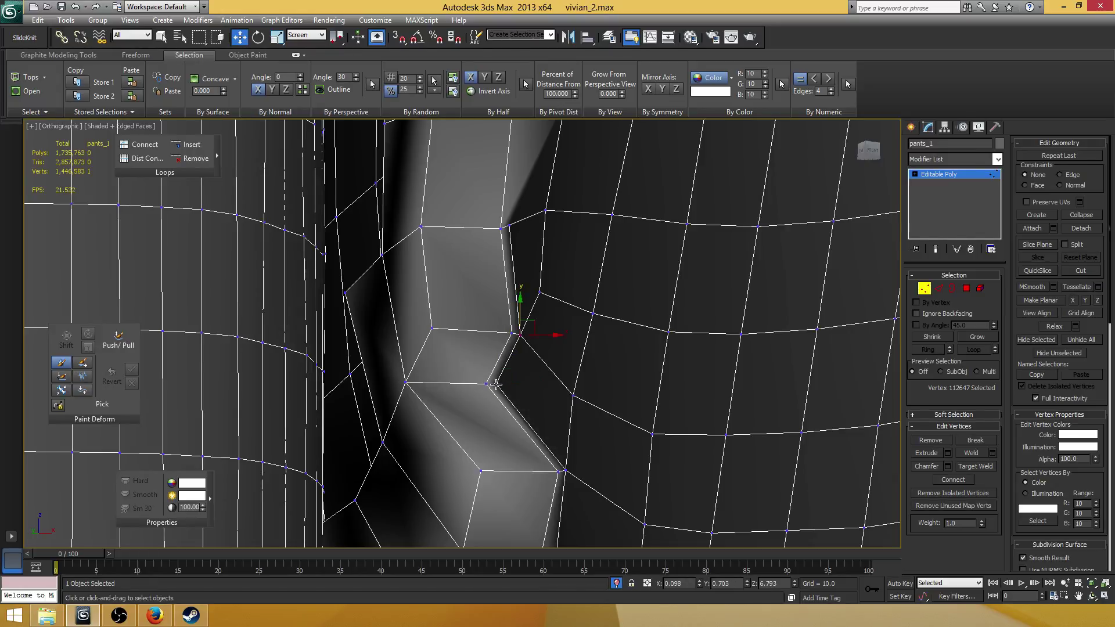
pyautogui.click(496, 384)
pyautogui.keyDown('ctrl'); pyautogui.click(486, 384); pyautogui.keyUp('ctrl')
# - Select the full ring of crosswise edges beside the seam strip, starting from the edge just above the bend
pyautogui.moveTo(545, 297); pyautogui.dragTo(526, 424, button='middle')
pyautogui.scroll(-3, 559, 373)
pyautogui.scroll(3, 457, 350)
pyautogui.press('2')
pyautogui.press('2')
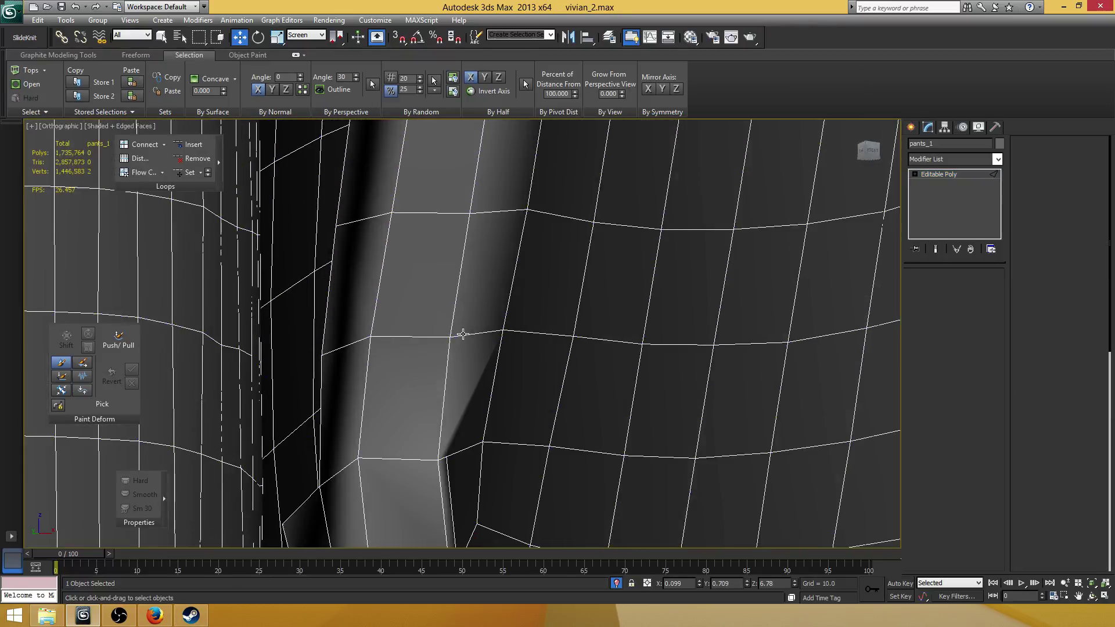
pyautogui.click(462, 336)
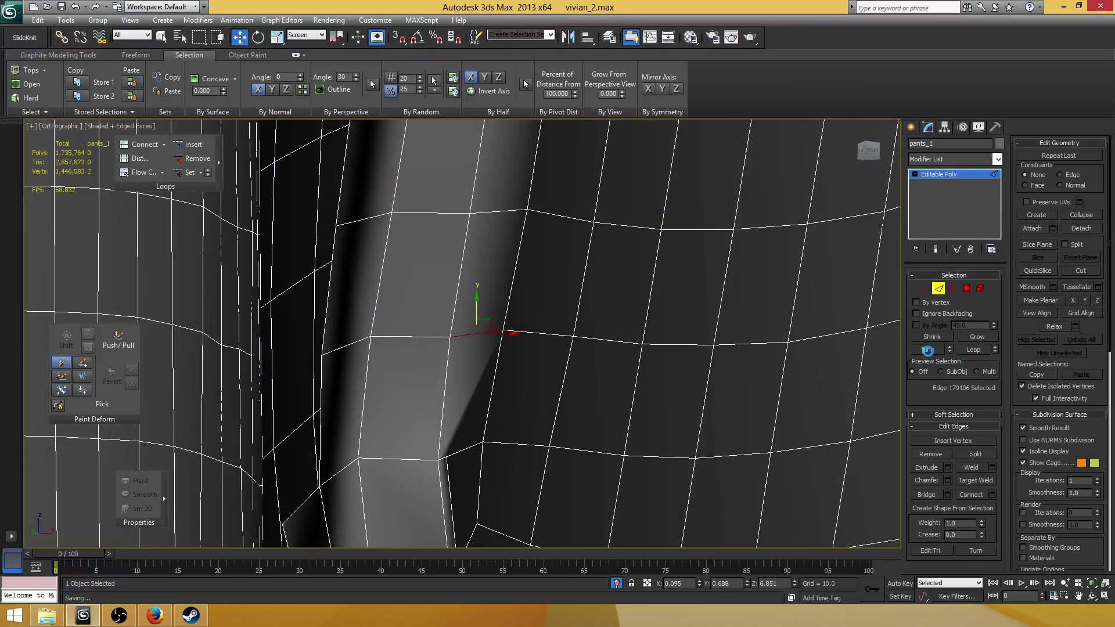
pyautogui.click(928, 350)
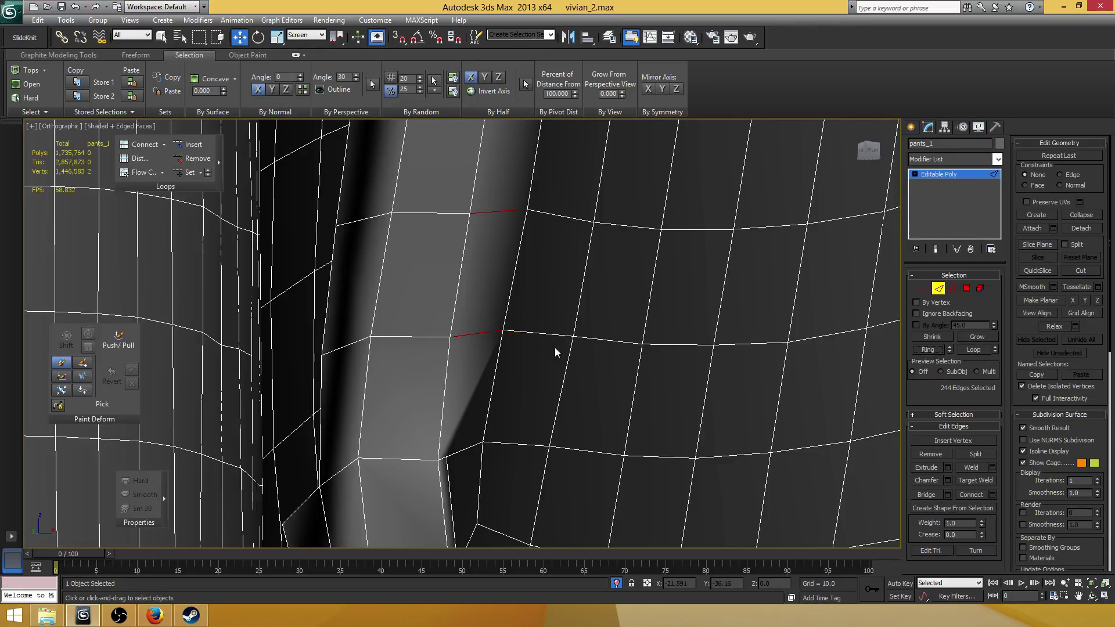
# - Deselect the part of the edge ring that runs around the top of the inner-leg seam at the crotch
pyautogui.moveTo(589, 282); pyautogui.dragTo(571, 223, button='middle')
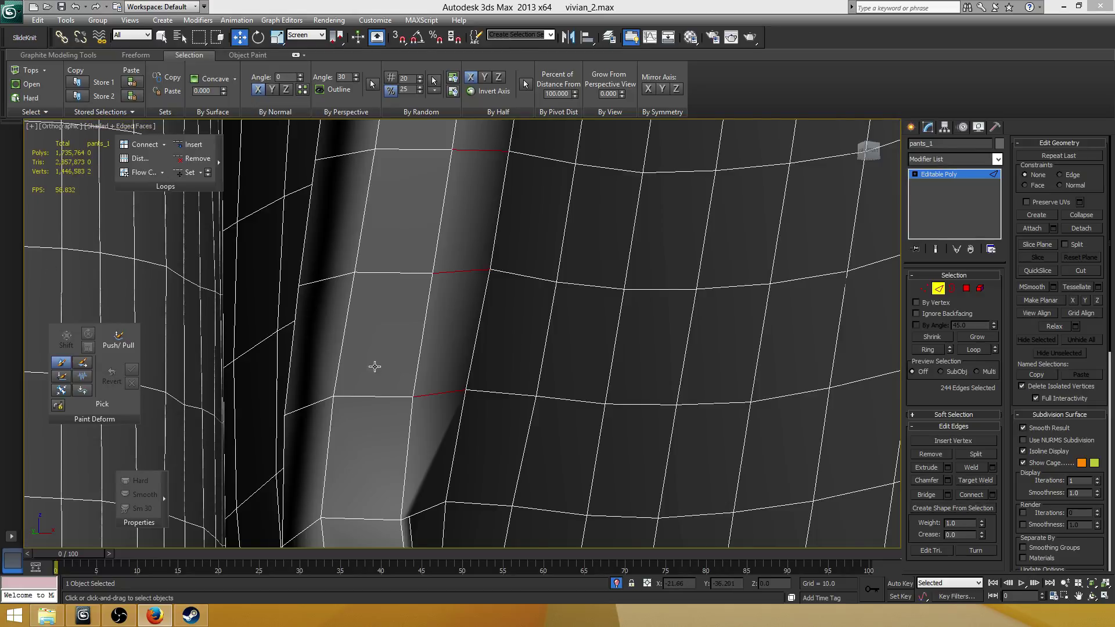
pyautogui.scroll(-5, 390, 291)
pyautogui.scroll(-6, 463, 327)
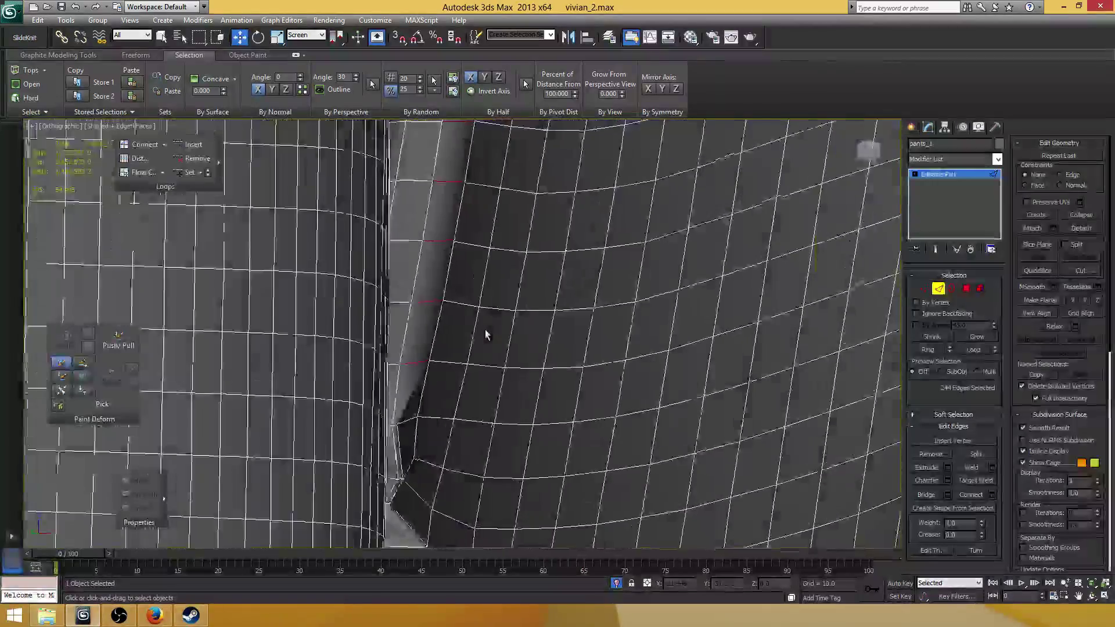
pyautogui.scroll(-6, 468, 342)
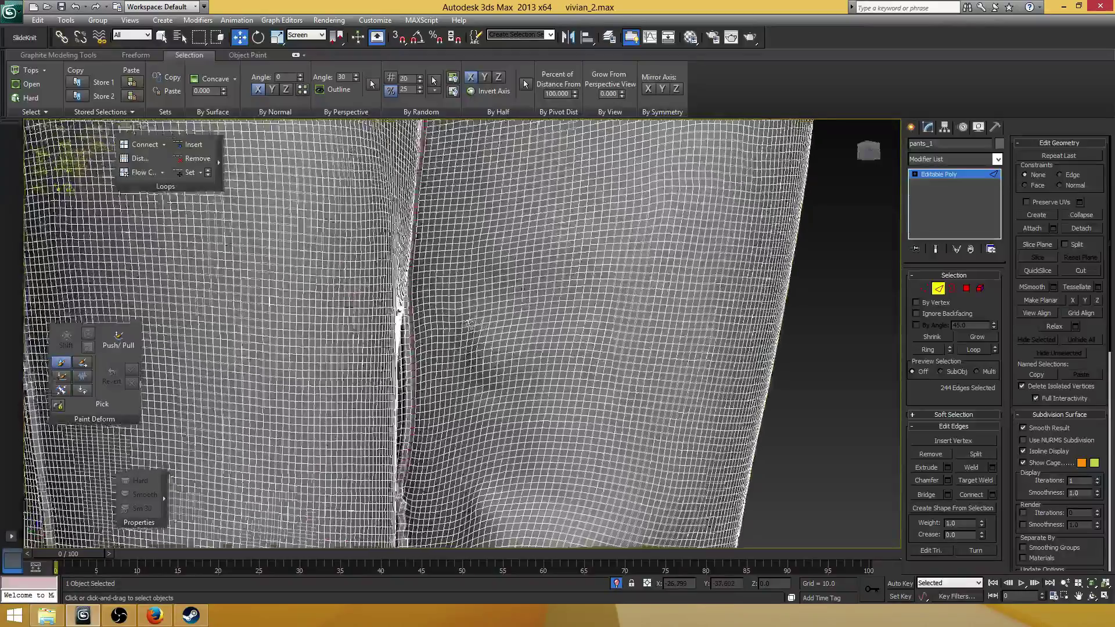
pyautogui.keyDown('alt'); pyautogui.moveTo(470, 324); pyautogui.dragTo(444, 354, button='middle'); pyautogui.keyUp('alt')
pyautogui.moveTo(436, 203); pyautogui.dragTo(356, 279, button='middle')
pyautogui.scroll(3, 425, 314)
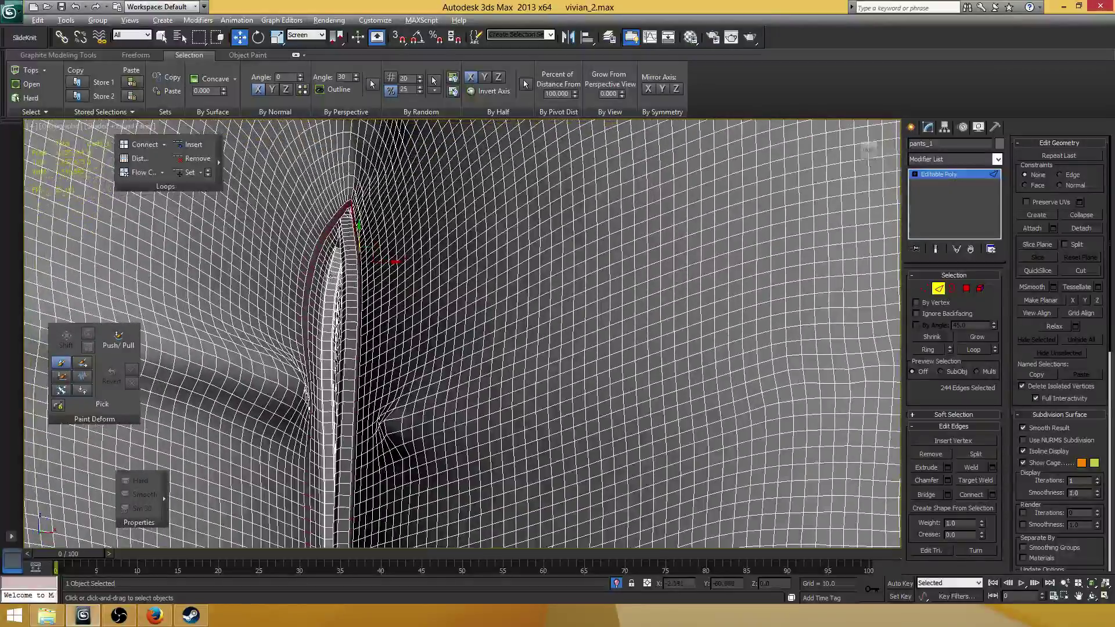
pyautogui.scroll(6, 384, 304)
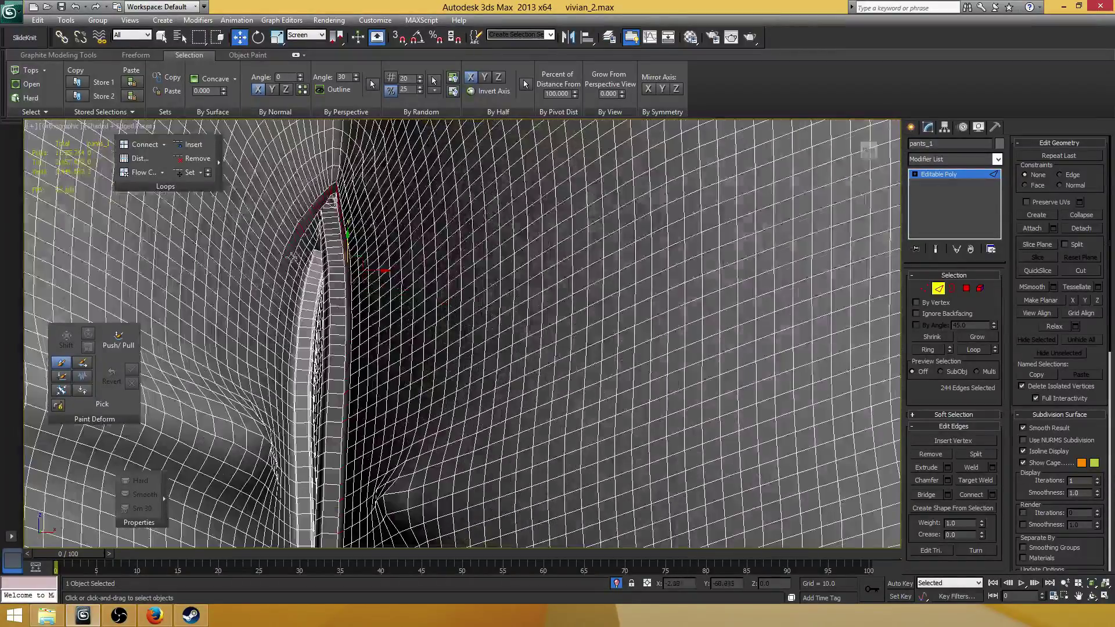
pyautogui.scroll(-2, 383, 305)
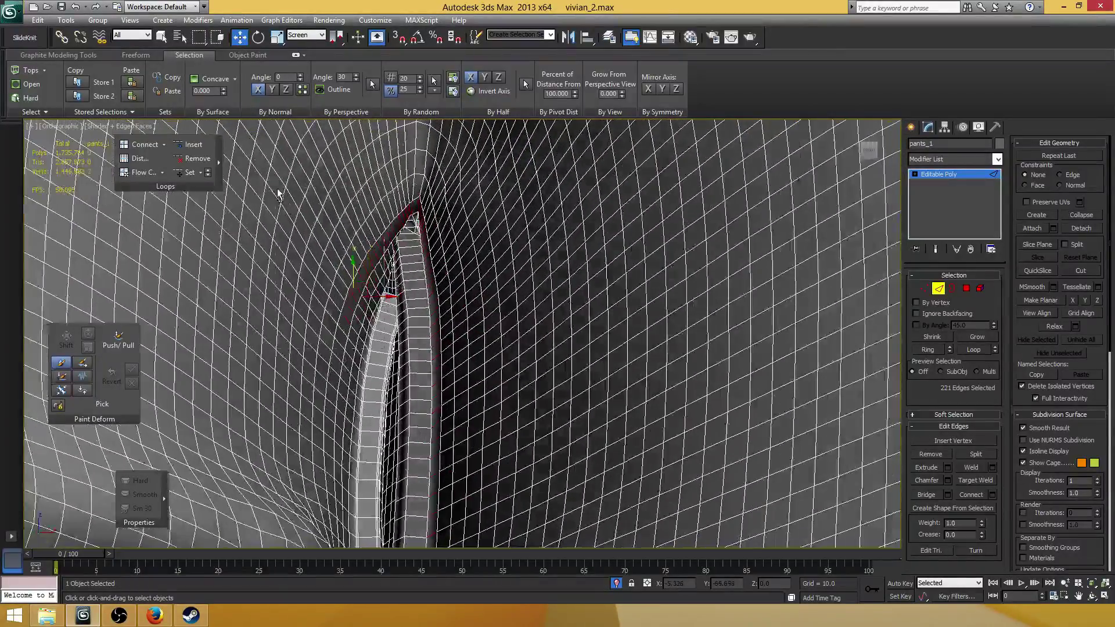
pyautogui.scroll(3, 360, 268)
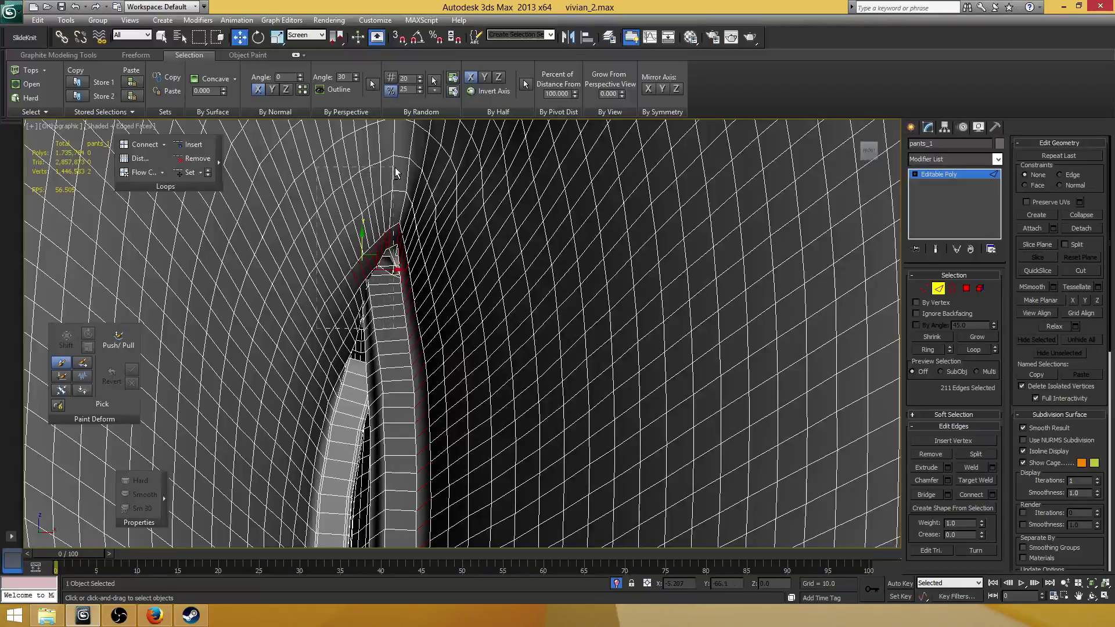
pyautogui.scroll(-8, 395, 168)
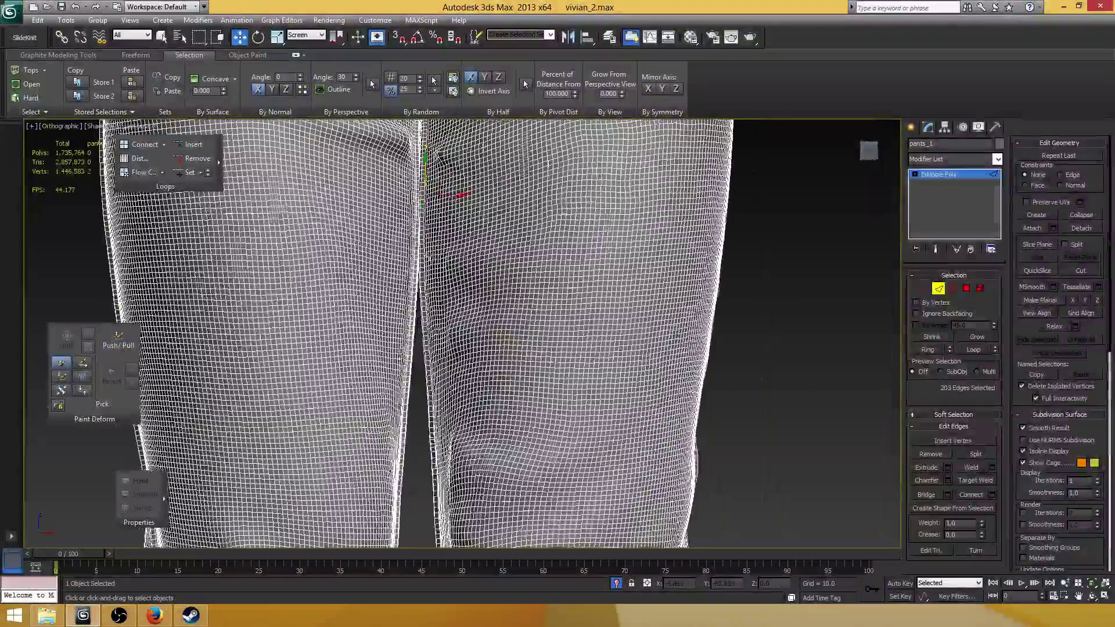
# - Deselect the rest of the unwanted ring edges down the opposite inner leg, keeping those beside the seam strip above the bend
pyautogui.keyDown('alt'); pyautogui.moveTo(420, 317); pyautogui.dragTo(417, 373, button='middle'); pyautogui.keyUp('alt')
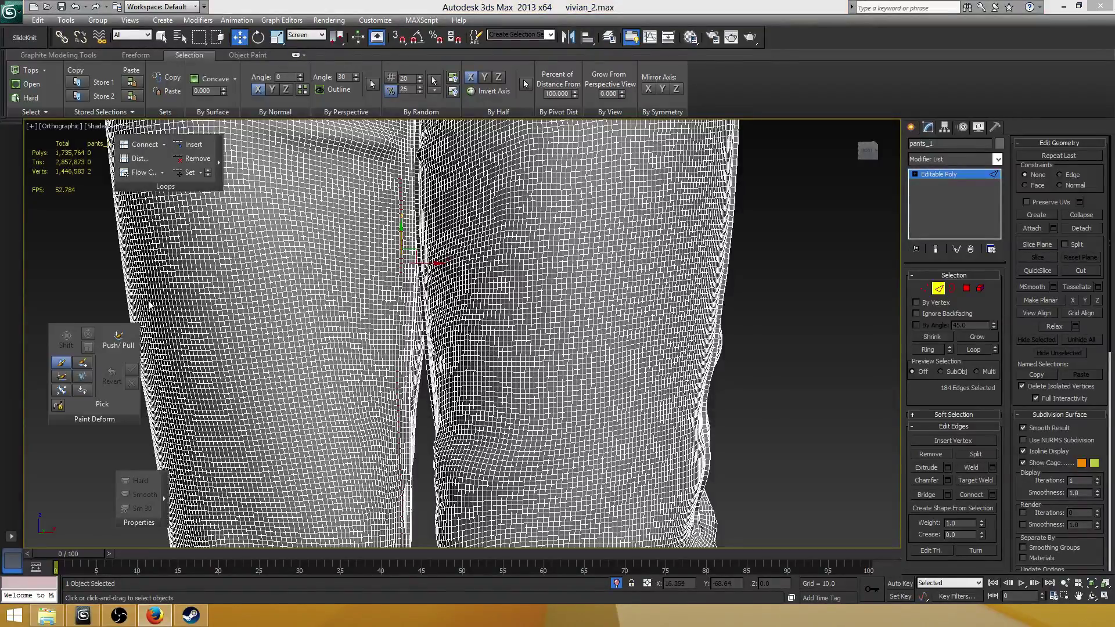
pyautogui.moveTo(364, 270); pyautogui.dragTo(382, 341, button='middle')
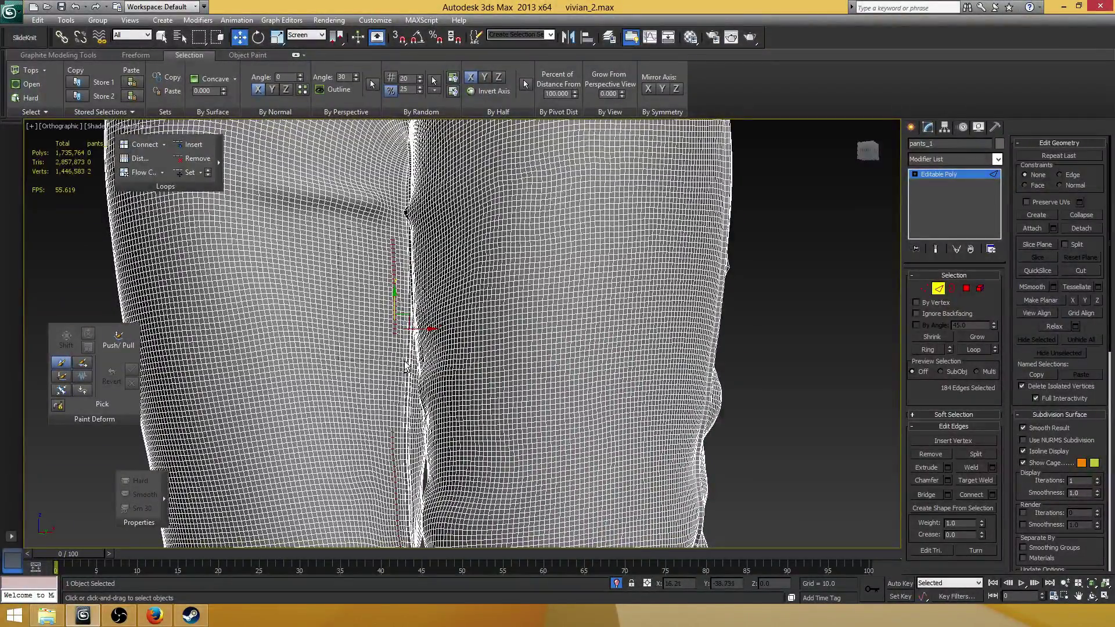
pyautogui.scroll(-10, 384, 291)
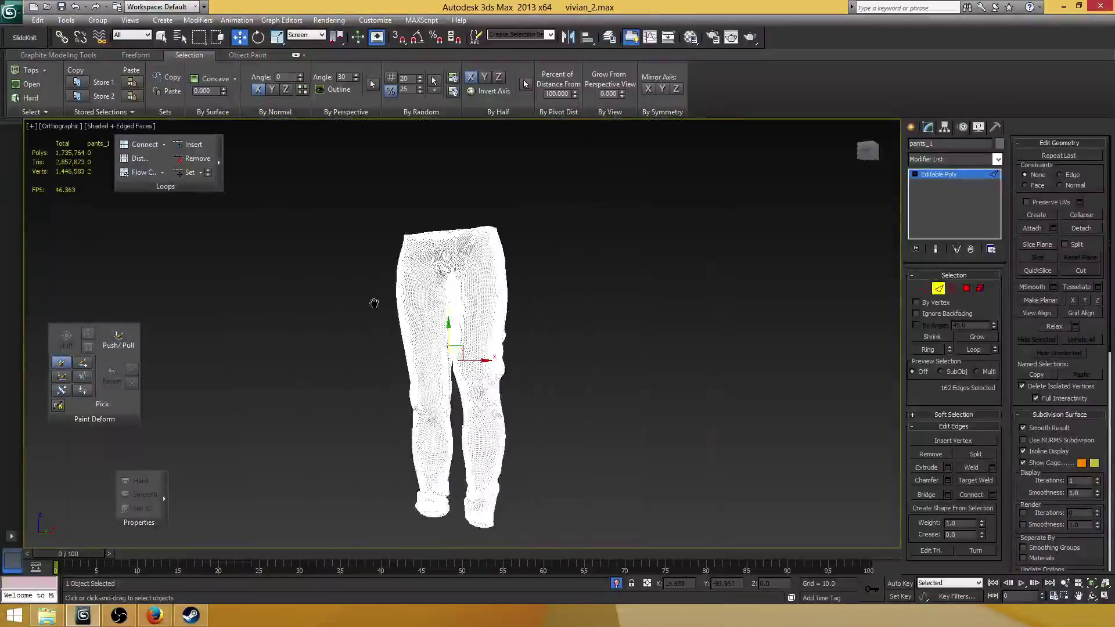
pyautogui.scroll(8, 425, 266)
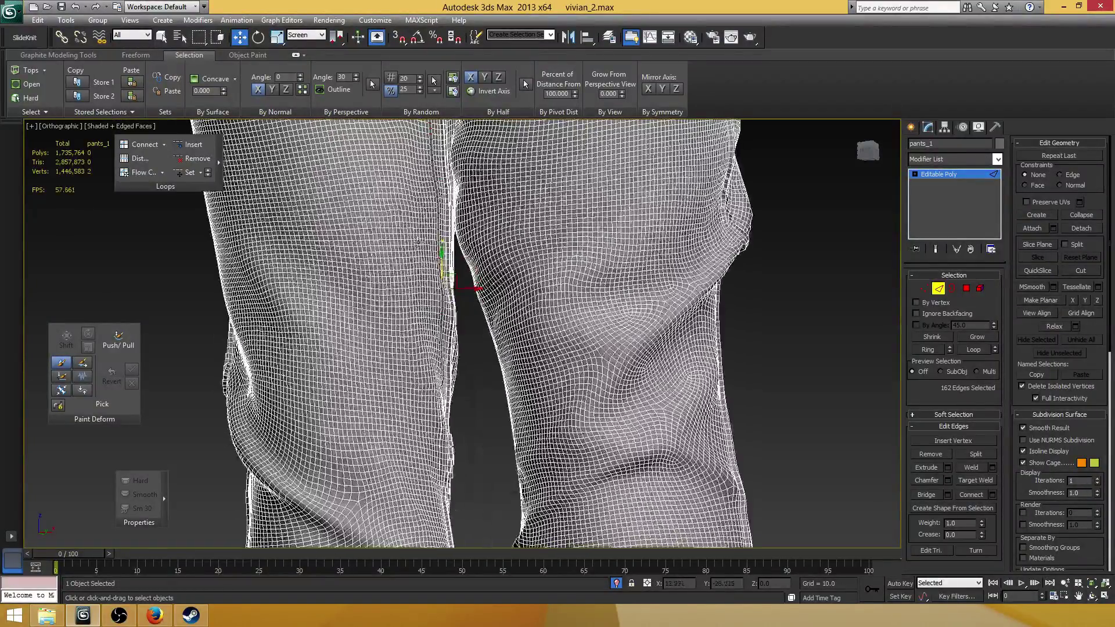
pyautogui.keyDown('alt'); pyautogui.moveTo(442, 341); pyautogui.dragTo(444, 270, button='middle'); pyautogui.keyUp('alt')
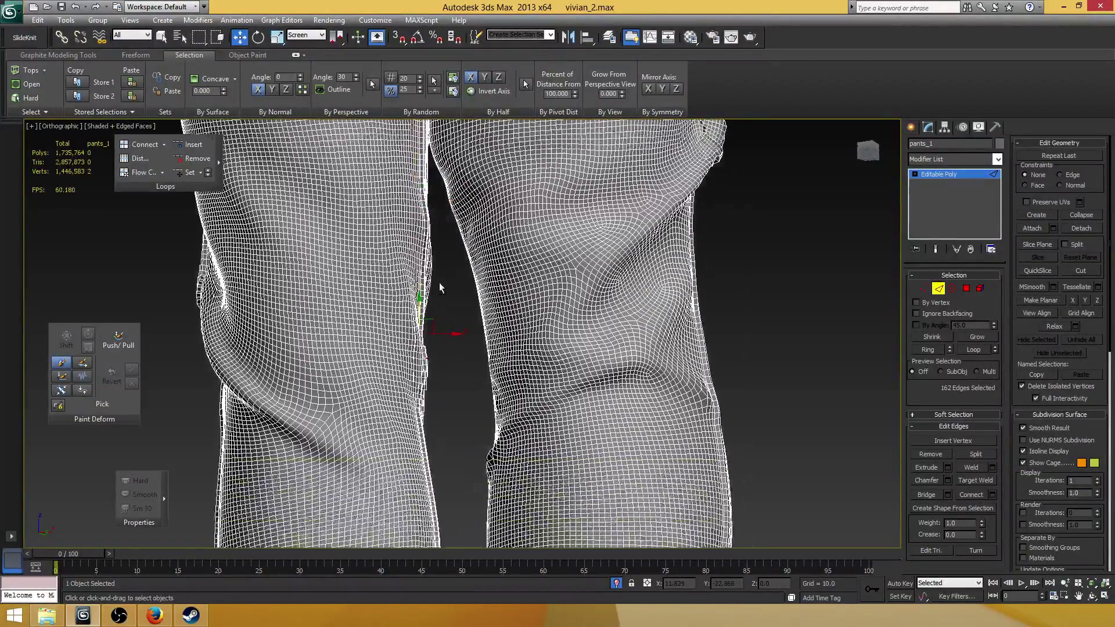
pyautogui.scroll(-5, 439, 416)
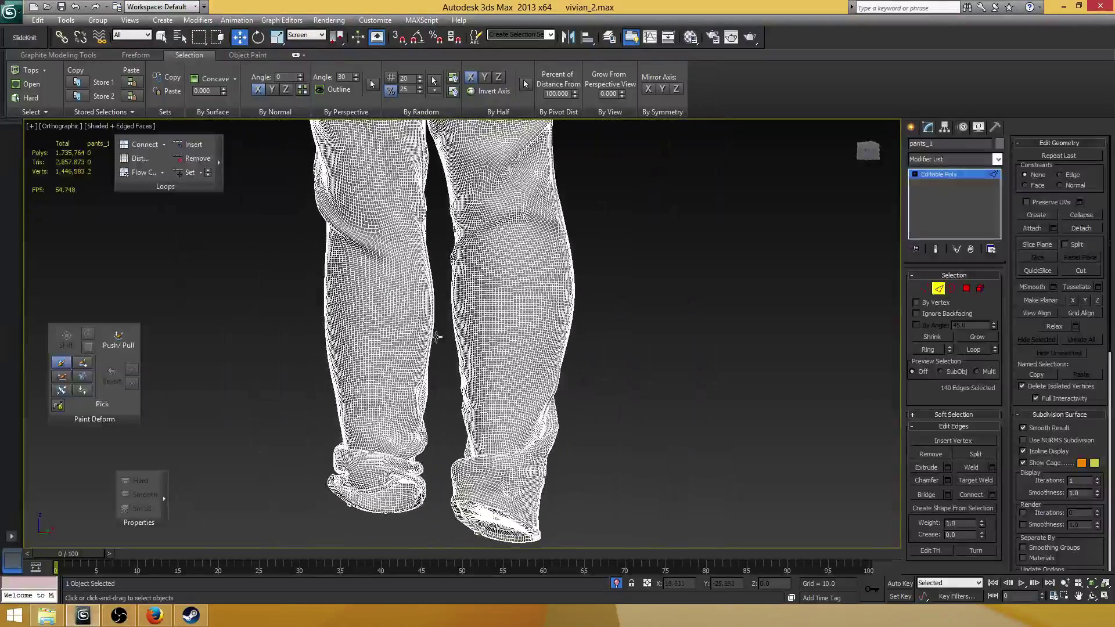
pyautogui.scroll(8, 361, 236)
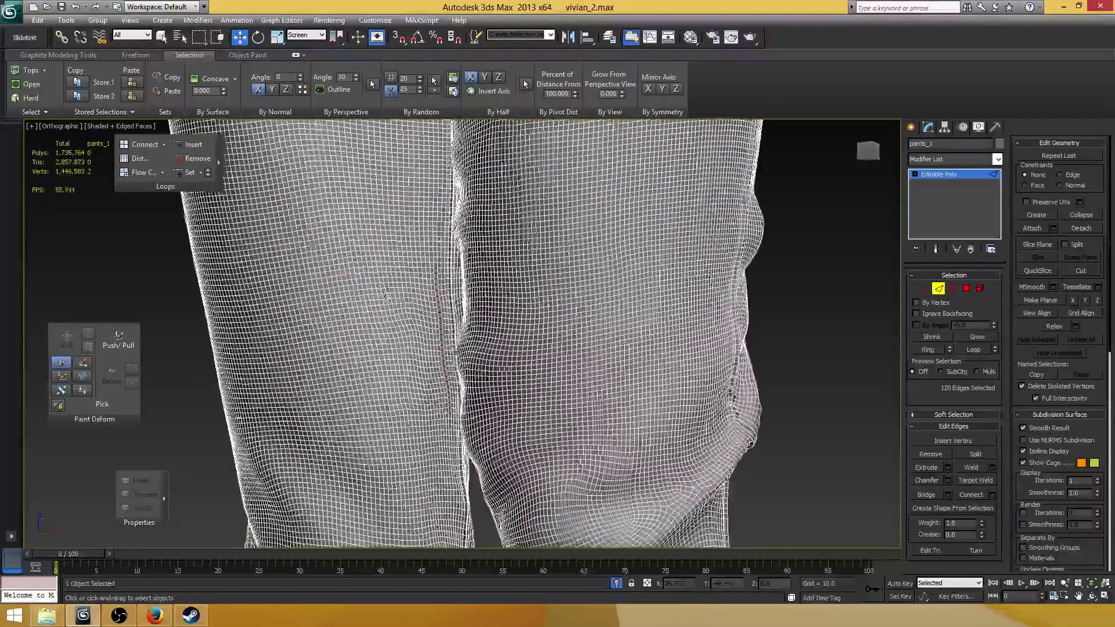
pyautogui.keyDown('alt'); pyautogui.moveTo(386, 295); pyautogui.dragTo(400, 257, button='middle'); pyautogui.keyUp('alt')
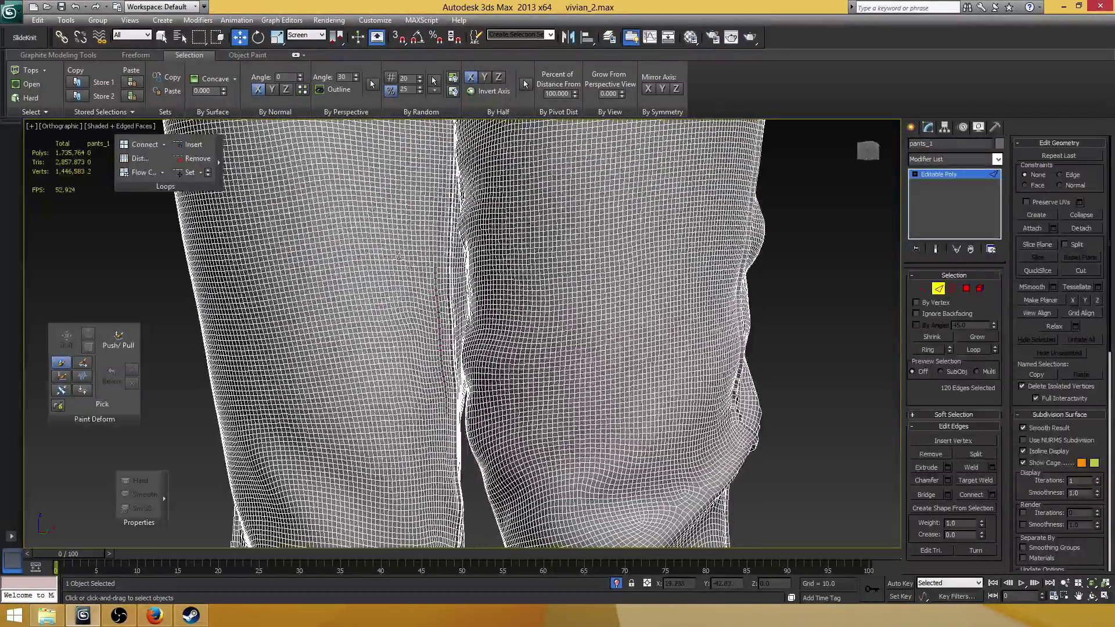
pyautogui.doubleClick(441, 366)
pyautogui.keyDown('alt'); pyautogui.moveTo(436, 350); pyautogui.dragTo(484, 344, button='middle'); pyautogui.keyUp('alt')
pyautogui.doubleClick(452, 427)
pyautogui.scroll(-3, 451, 427)
pyautogui.keyDown('alt'); pyautogui.moveTo(484, 342); pyautogui.dragTo(474, 341); pyautogui.keyUp('alt')
pyautogui.scroll(3, 474, 340)
pyautogui.scroll(4, 472, 341)
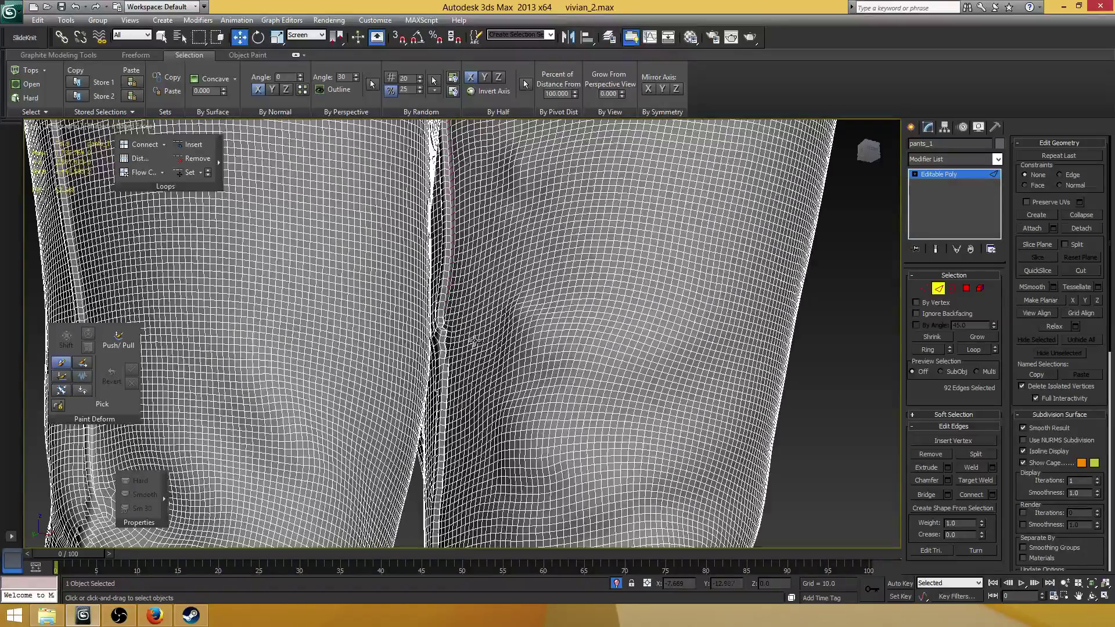
pyautogui.moveTo(471, 341); pyautogui.dragTo(481, 326, button='middle')
pyautogui.scroll(6, 488, 329)
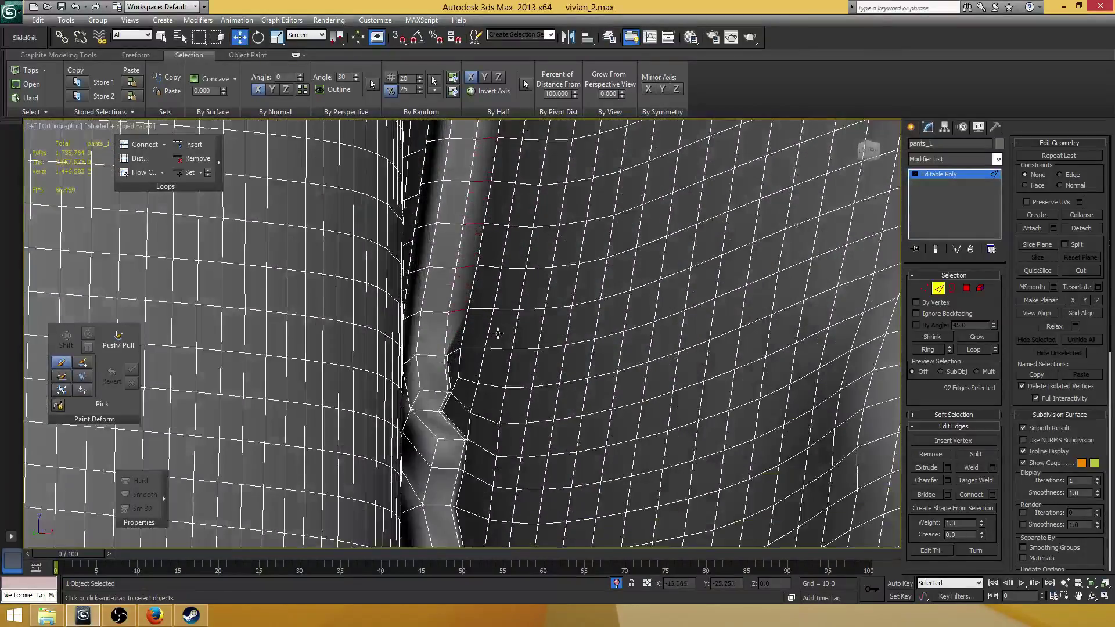
# - Connect the selected crosswise edges beside the seam strip with 1 segment, pinch 0 and slide -62
pyautogui.scroll(3, 508, 284)
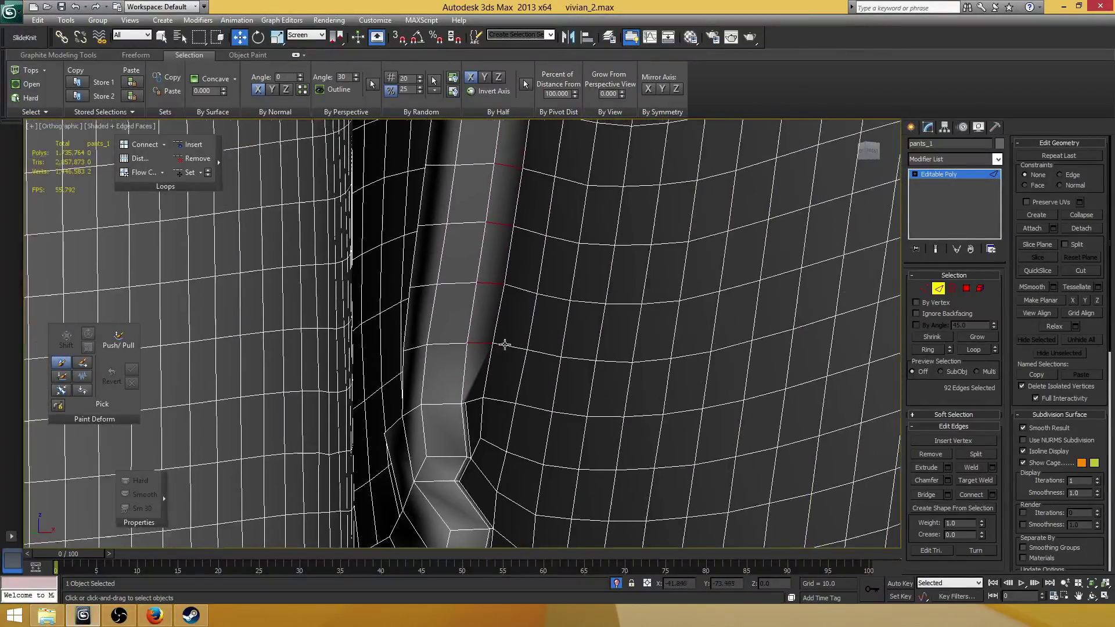
pyautogui.click(993, 495)
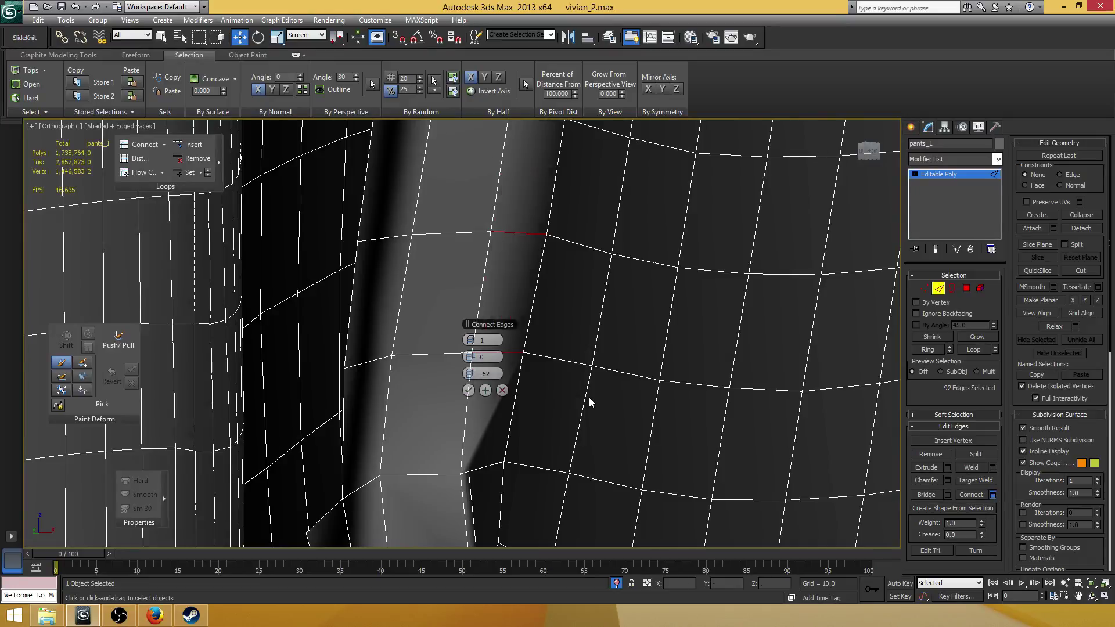
pyautogui.click(471, 394)
# - Connect the lowest vertex of the new supporting edge loop to the seam strip's corner vertex just above the bend
pyautogui.press('1')
pyautogui.click(486, 342)
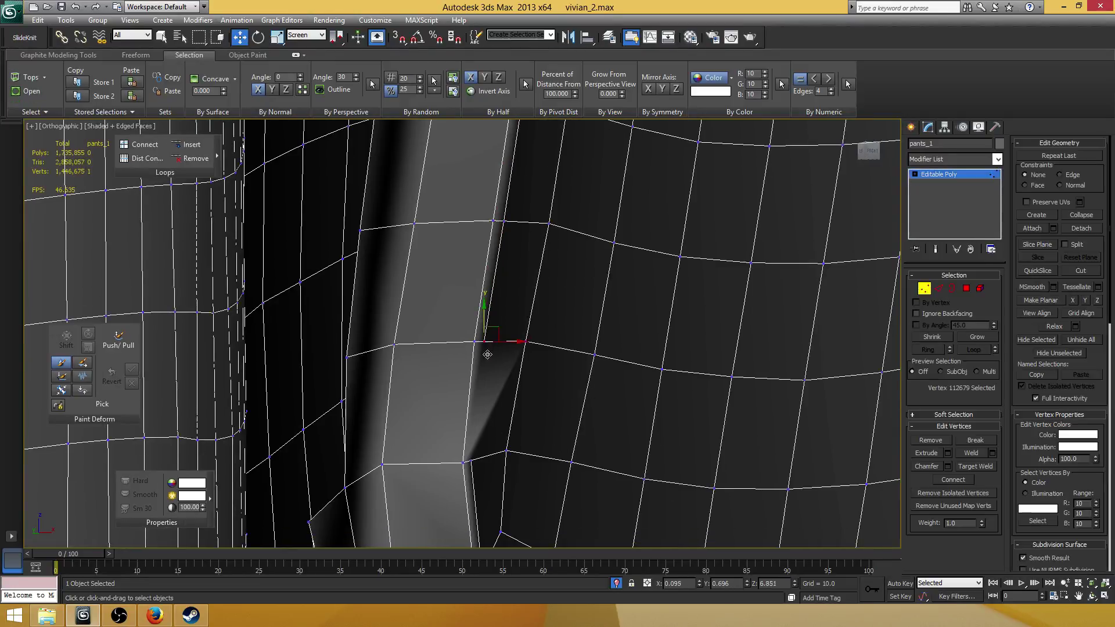
pyautogui.keyDown('ctrl'); pyautogui.click(471, 460); pyautogui.keyUp('ctrl')
pyautogui.moveTo(542, 367); pyautogui.dragTo(544, 394, button='middle')
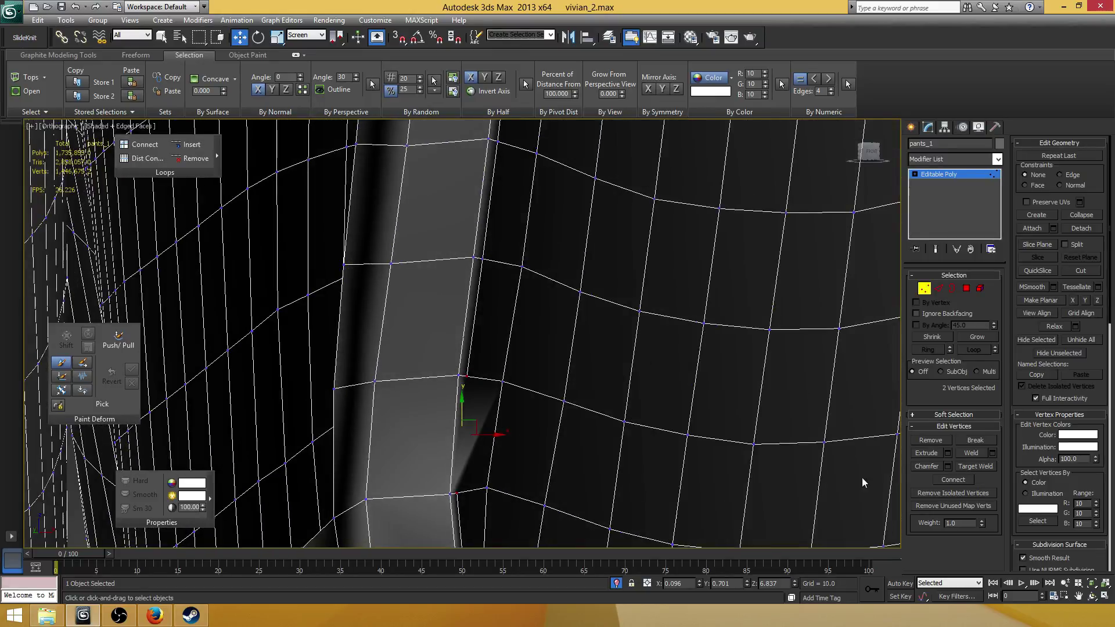
pyautogui.scroll(-10, 548, 364)
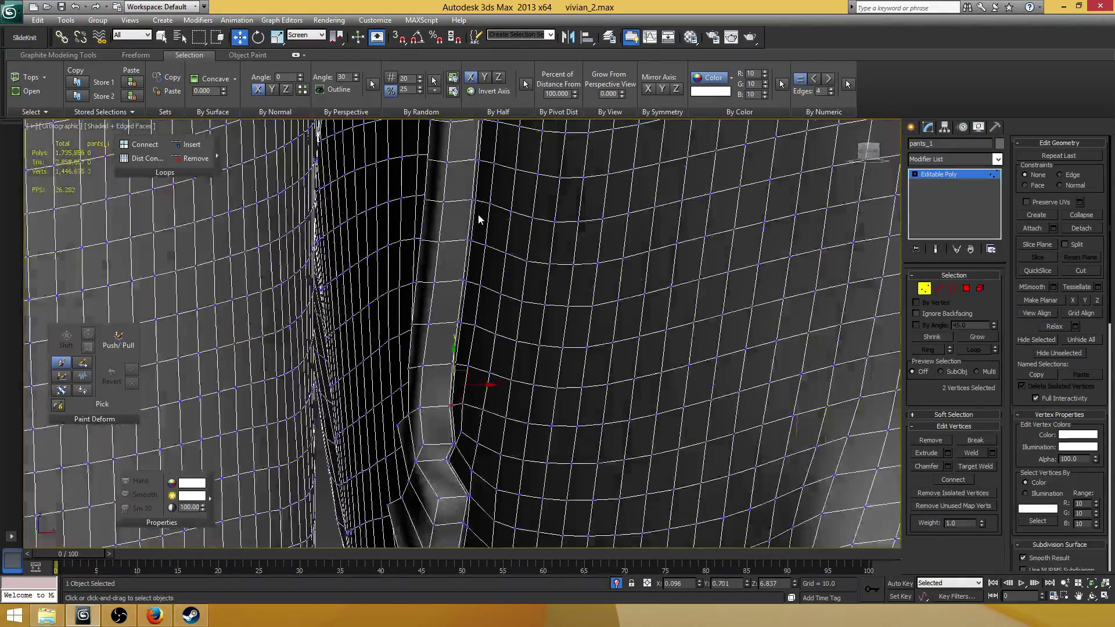
# - Examine the supporting edge up to the seam's top at the crotch, and the seam strip further down the inner leg
pyautogui.scroll(10, 455, 313)
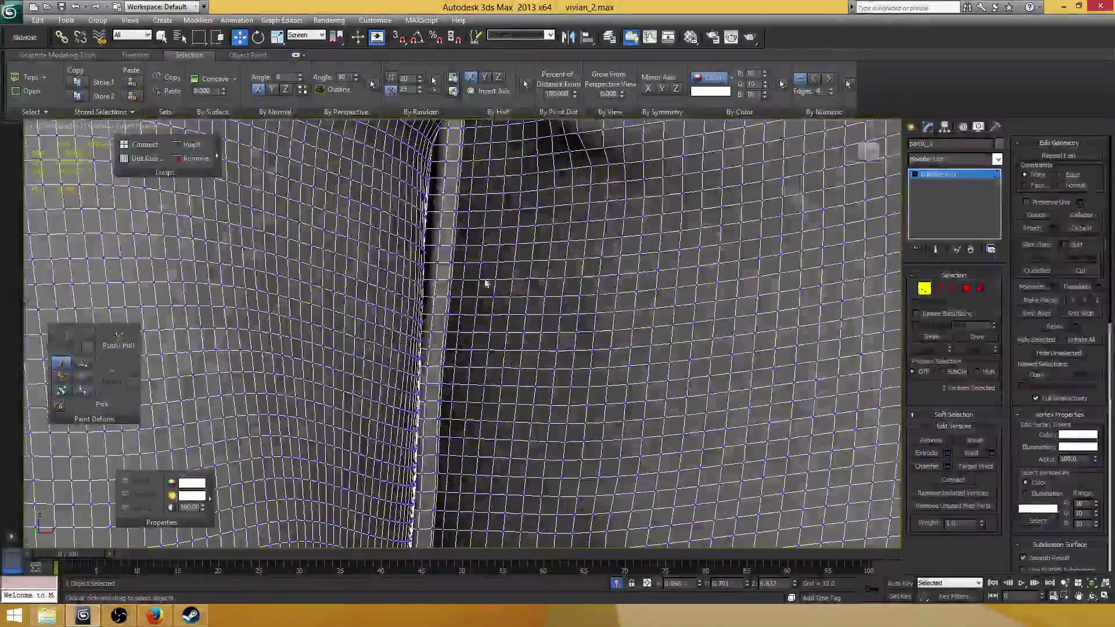
pyautogui.scroll(6, 455, 312)
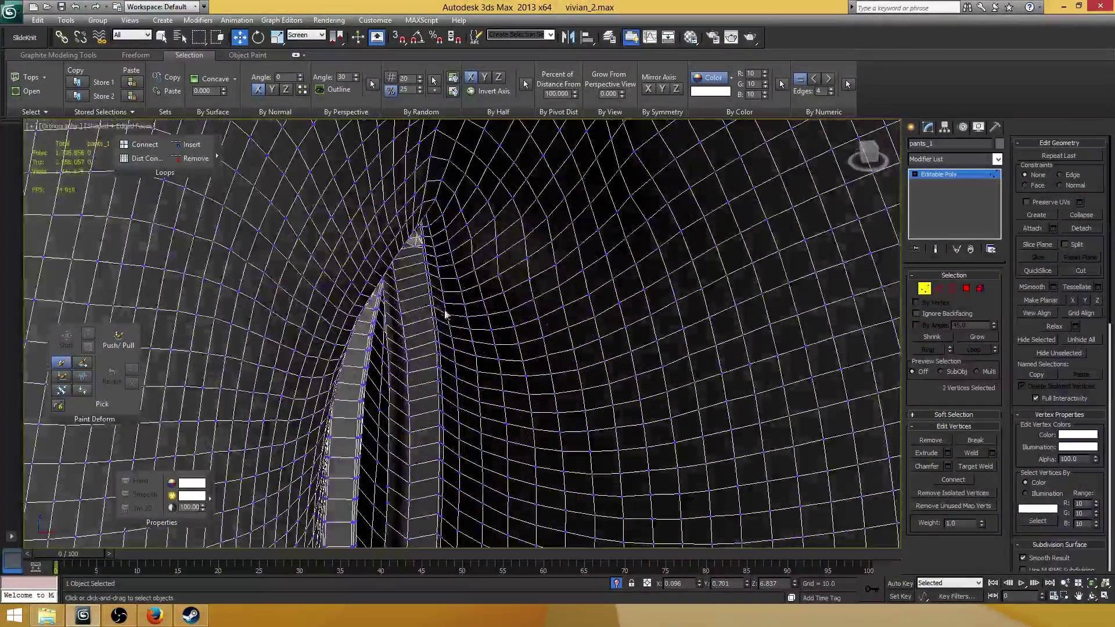
pyautogui.click(427, 262)
pyautogui.keyDown('alt'); pyautogui.moveTo(429, 265); pyautogui.dragTo(454, 265, button='middle'); pyautogui.keyUp('alt')
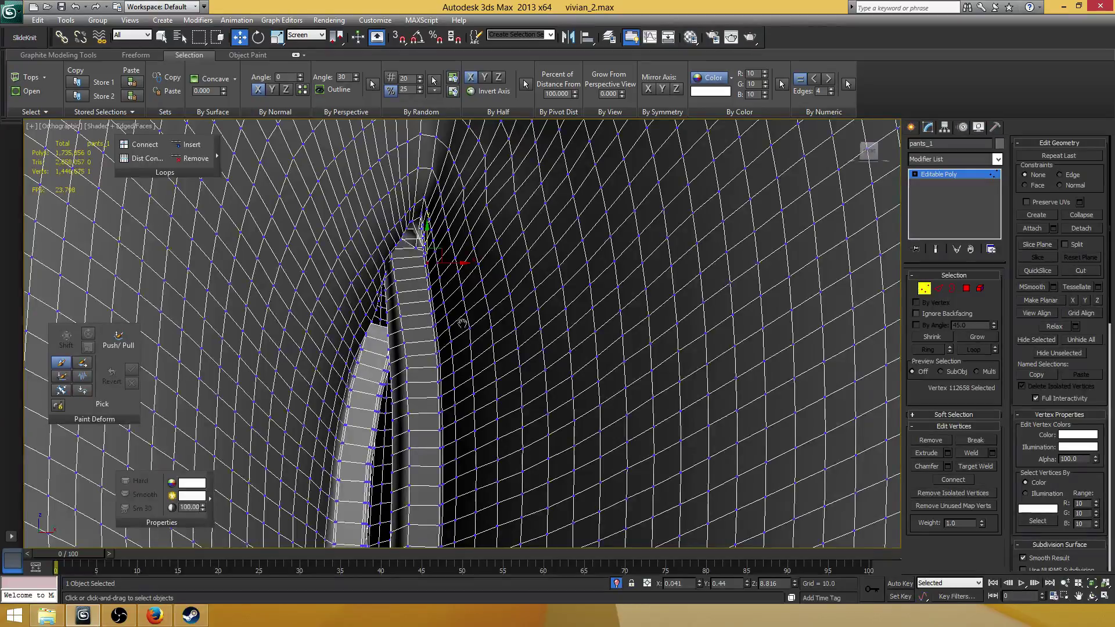
pyautogui.scroll(-8, 462, 323)
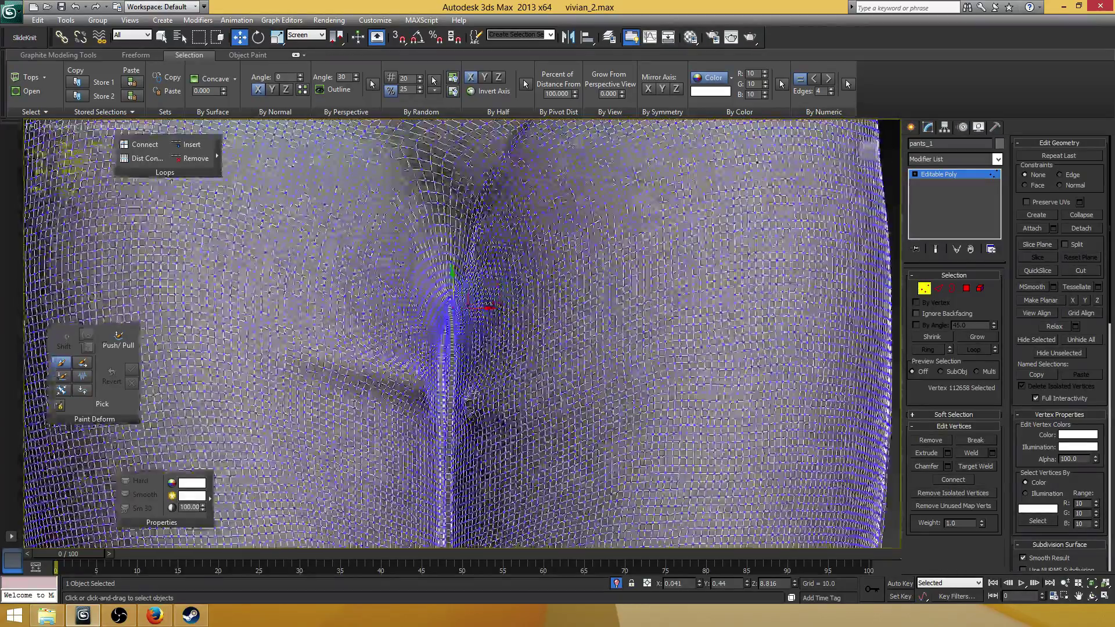
pyautogui.moveTo(462, 324); pyautogui.dragTo(449, 206, button='middle')
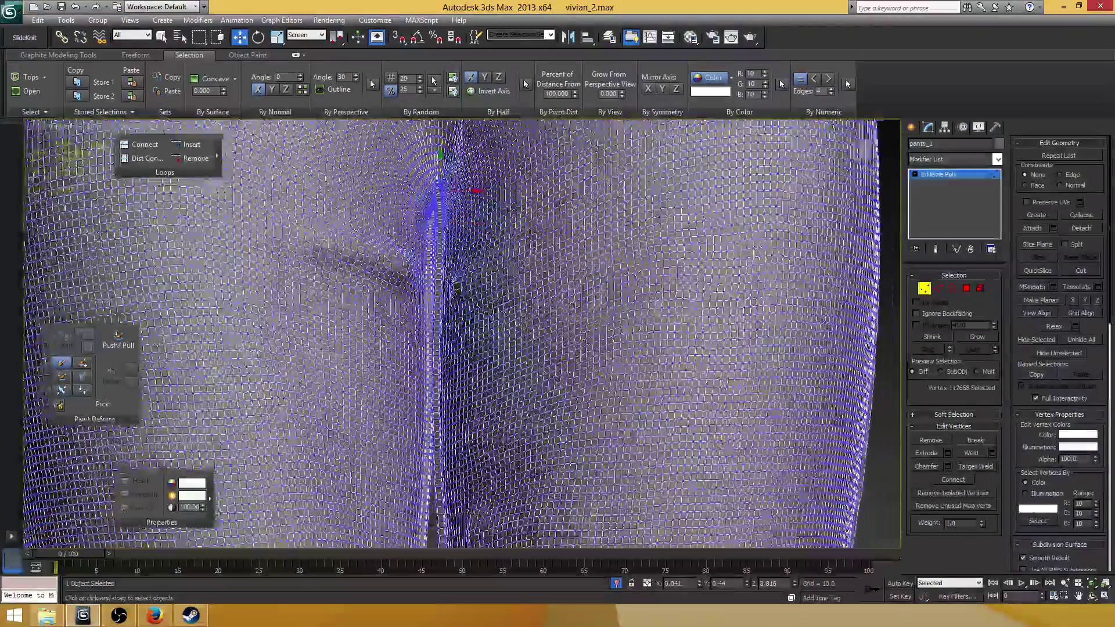
pyautogui.scroll(8, 443, 323)
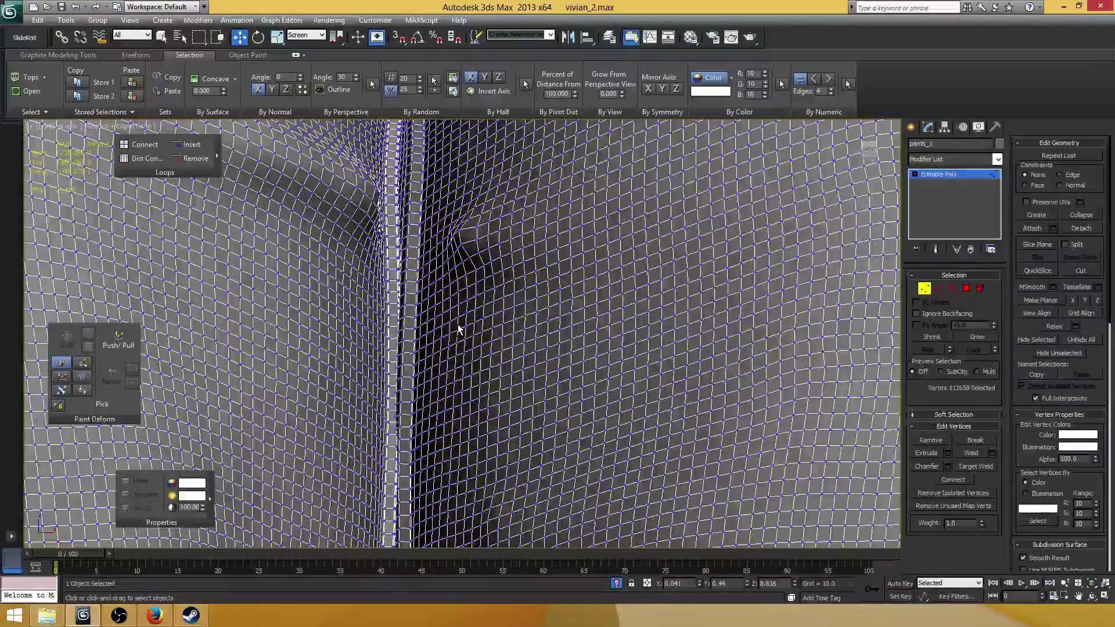
pyautogui.keyDown('alt'); pyautogui.moveTo(459, 324); pyautogui.dragTo(460, 326, button='middle'); pyautogui.keyUp('alt')
pyautogui.scroll(-5, 461, 329)
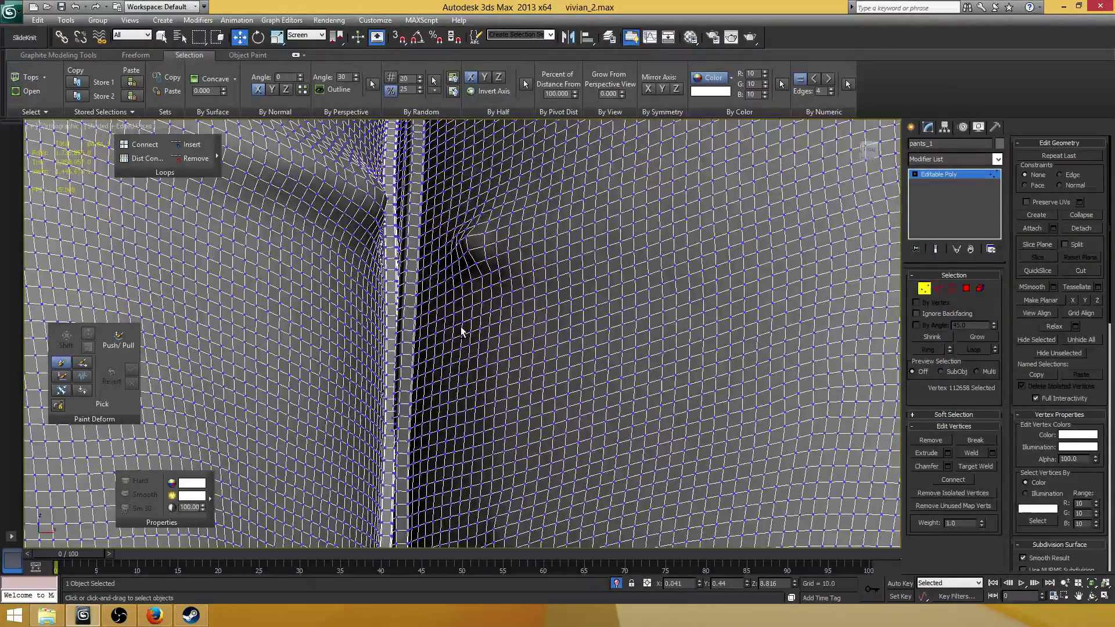
pyautogui.scroll(-4, 437, 353)
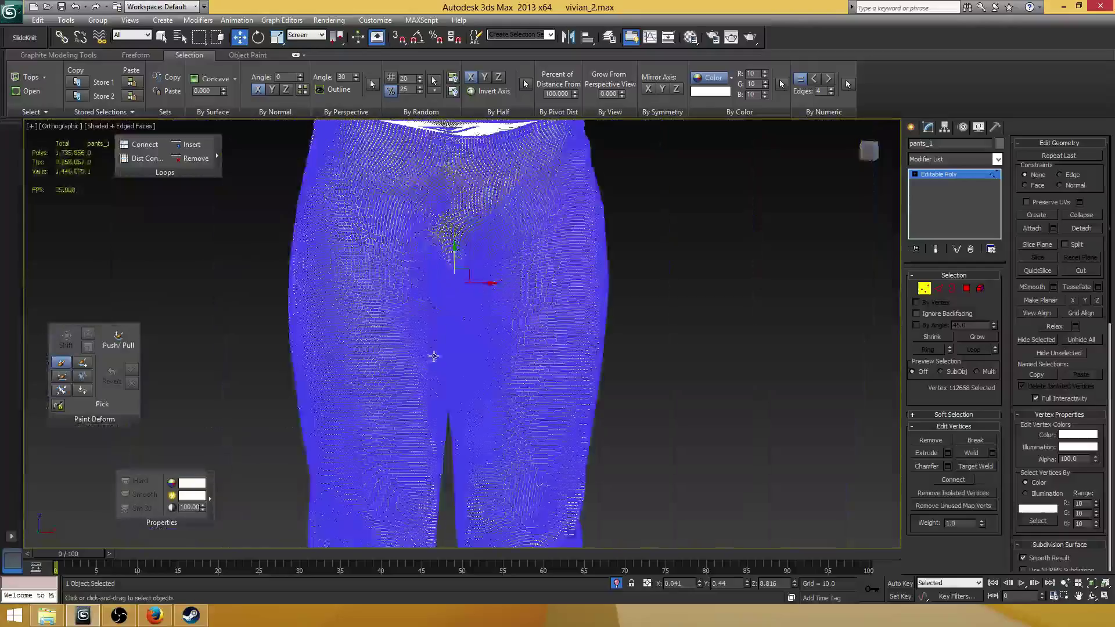
pyautogui.moveTo(437, 353); pyautogui.dragTo(432, 251, button='middle')
pyautogui.scroll(8, 404, 318)
pyautogui.scroll(5, 404, 318)
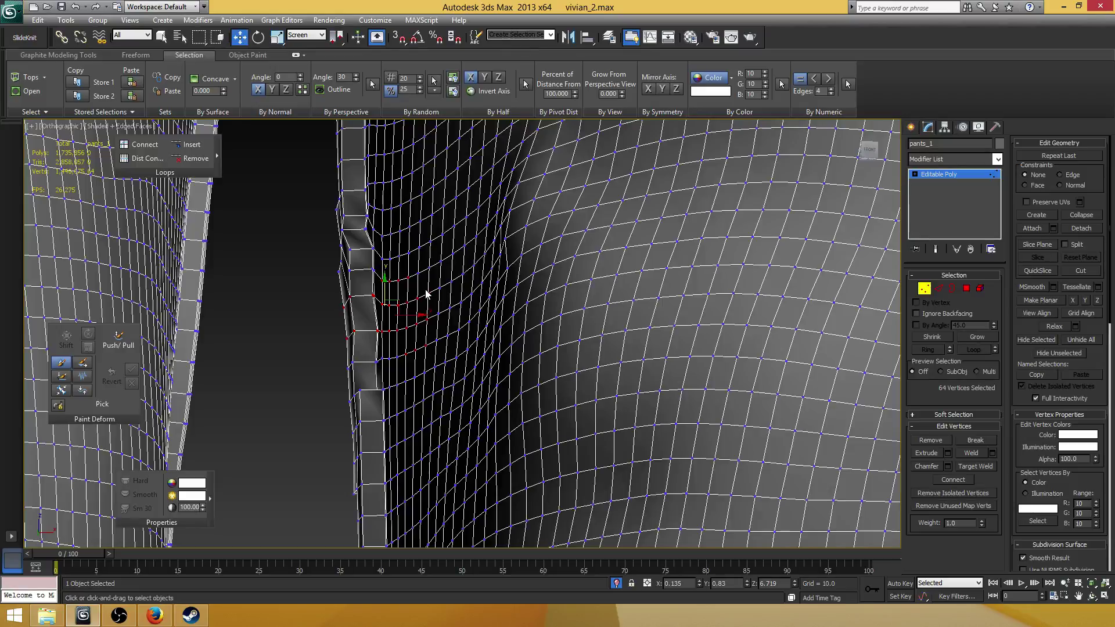
# - Cut a supporting edge on the next ledge down the seam strip, running from beside its outer corner to its inner corner
pyautogui.scroll(-5, 429, 249)
pyautogui.scroll(6, 431, 269)
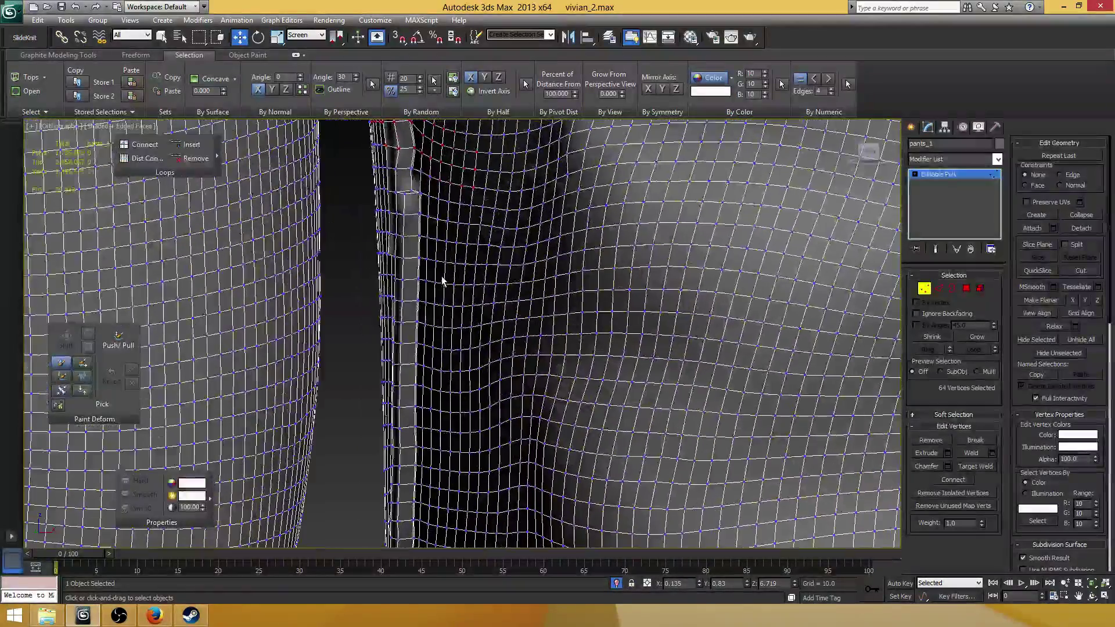
pyautogui.scroll(2, 439, 286)
pyautogui.scroll(5, 442, 293)
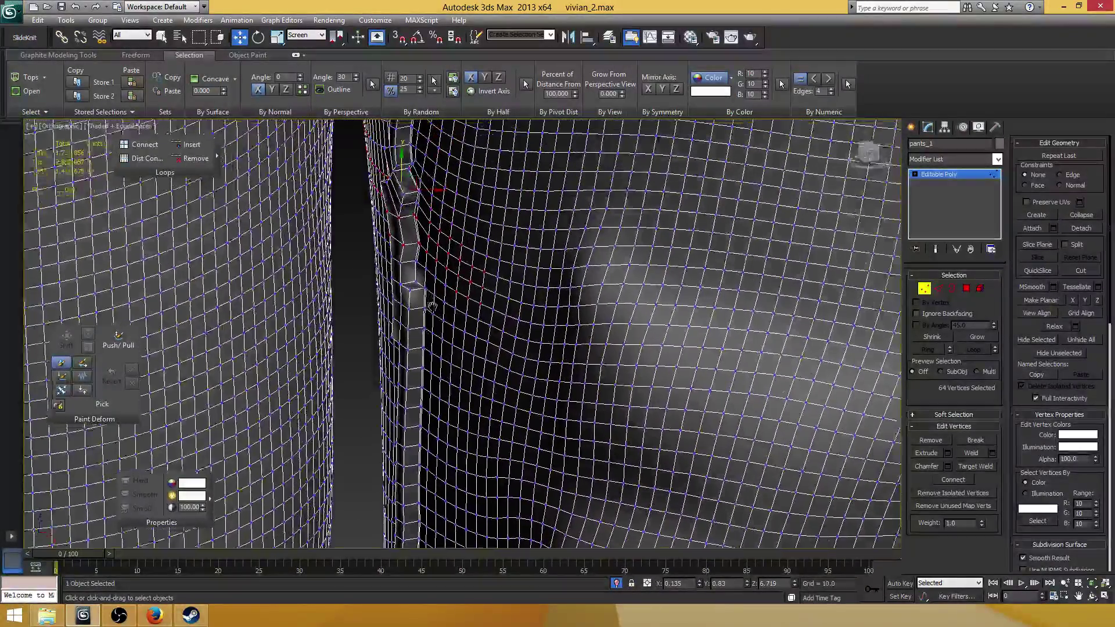
pyautogui.scroll(2, 443, 293)
pyautogui.scroll(1, 452, 289)
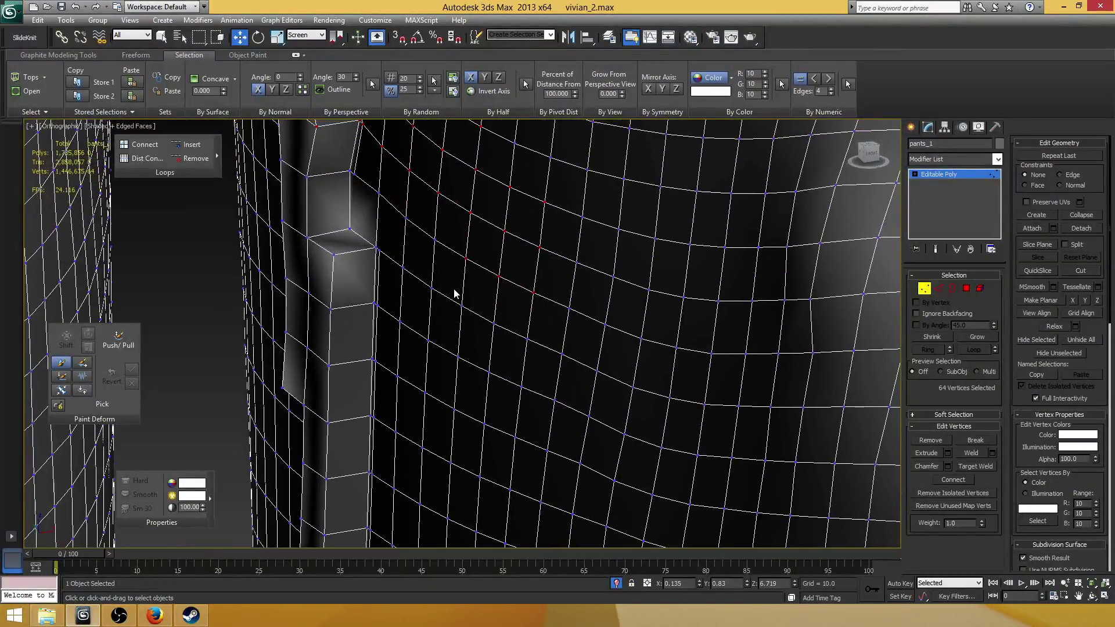
pyautogui.scroll(1, 456, 297)
pyautogui.scroll(2, 363, 253)
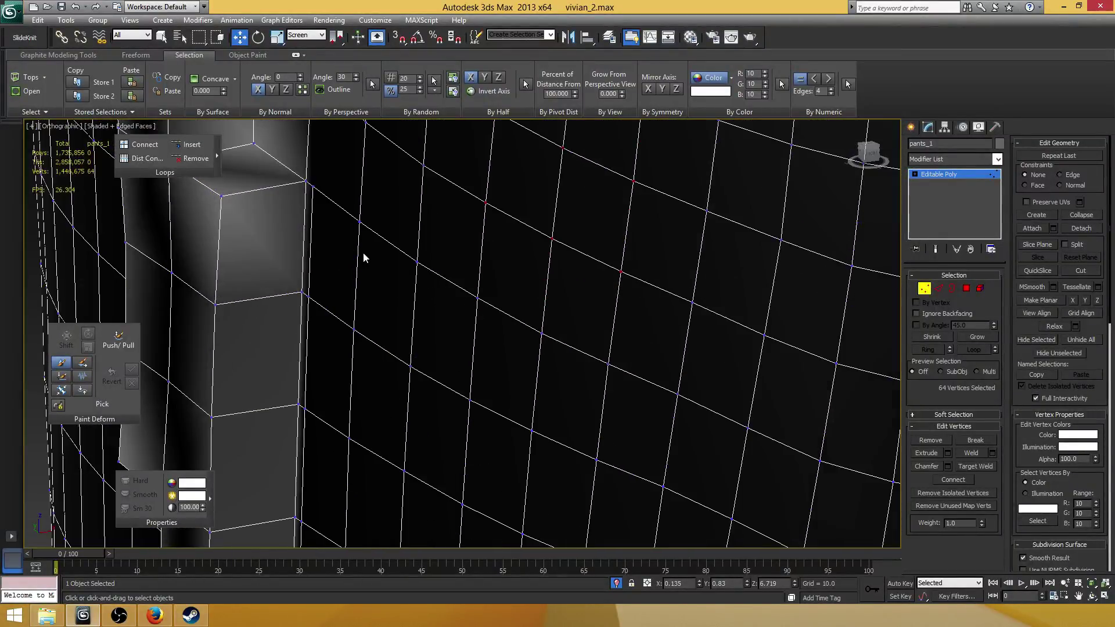
pyautogui.scroll(1, 475, 378)
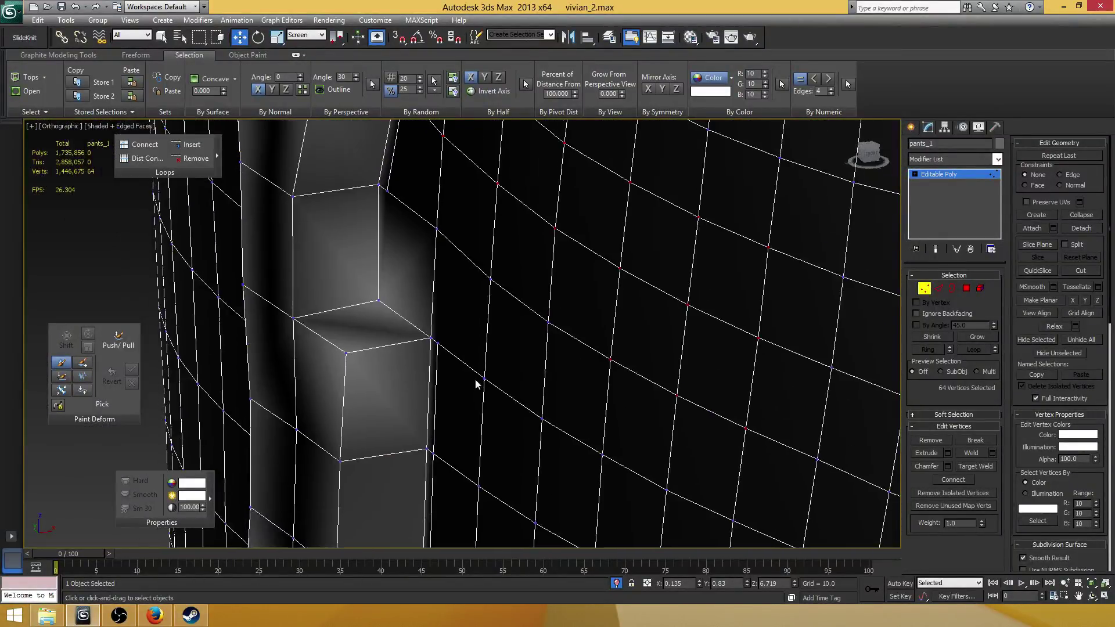
pyautogui.click(1081, 271)
pyautogui.scroll(2, 430, 336)
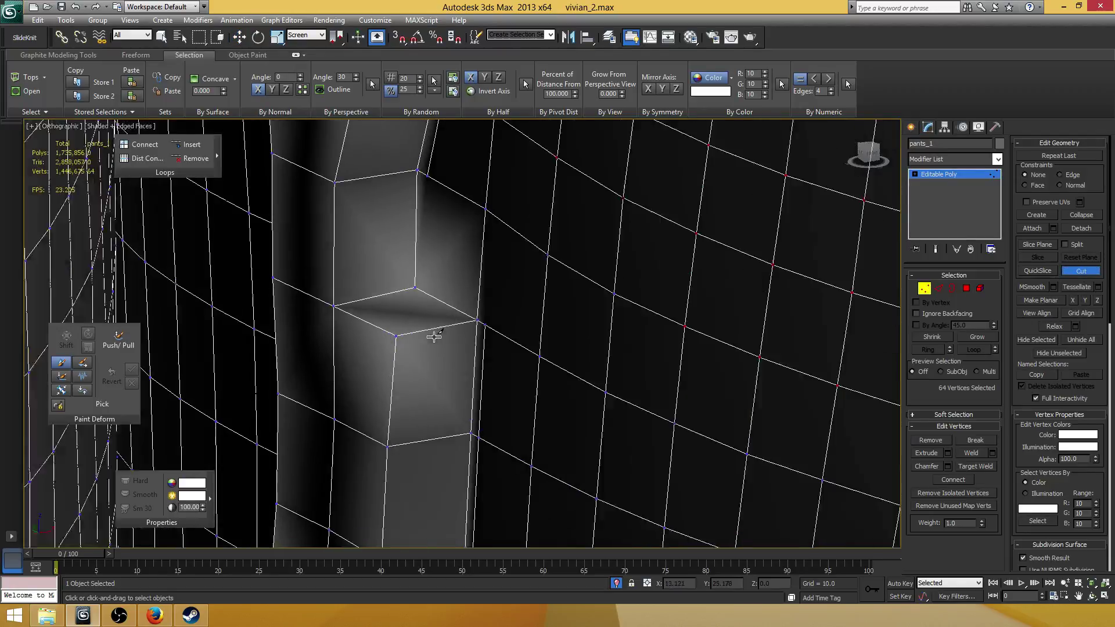
pyautogui.scroll(1, 461, 347)
pyautogui.scroll(1, 461, 348)
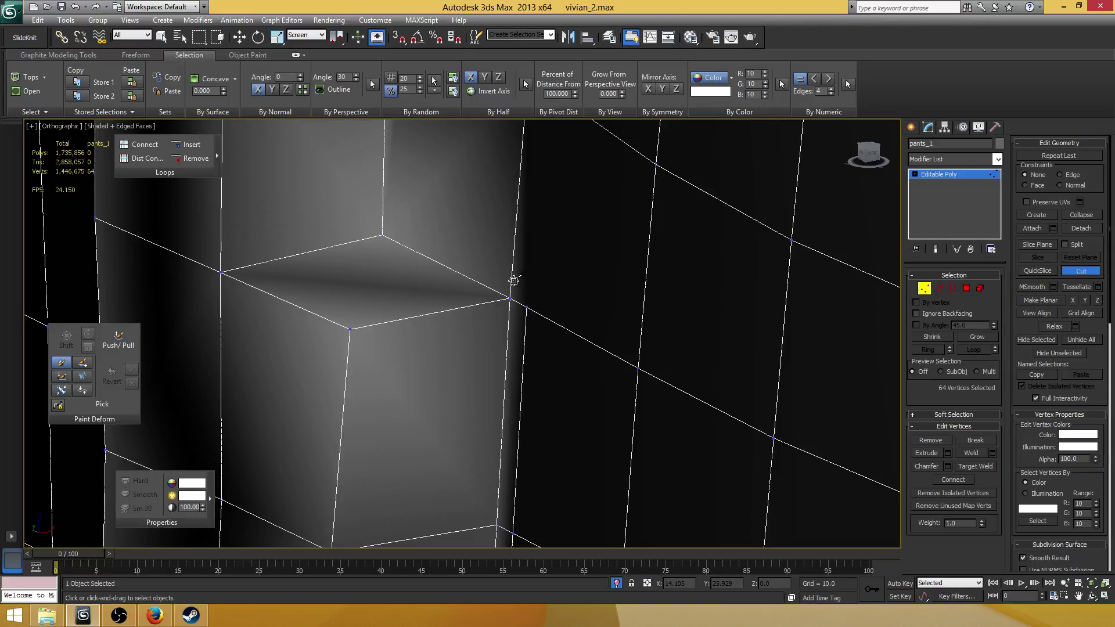
pyautogui.click(513, 281)
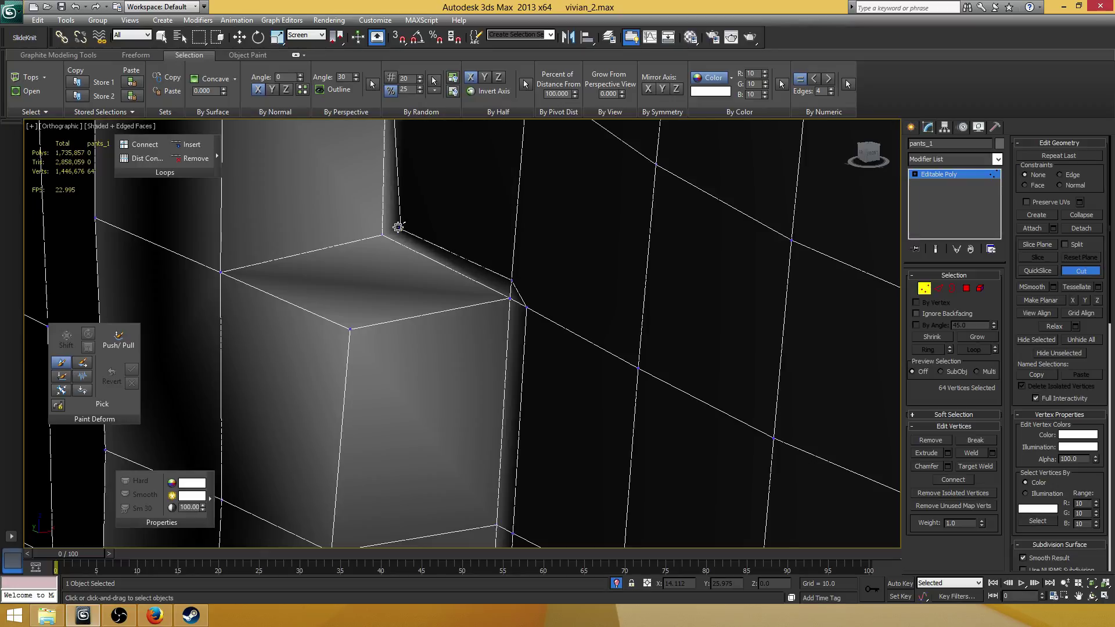
pyautogui.click(395, 225)
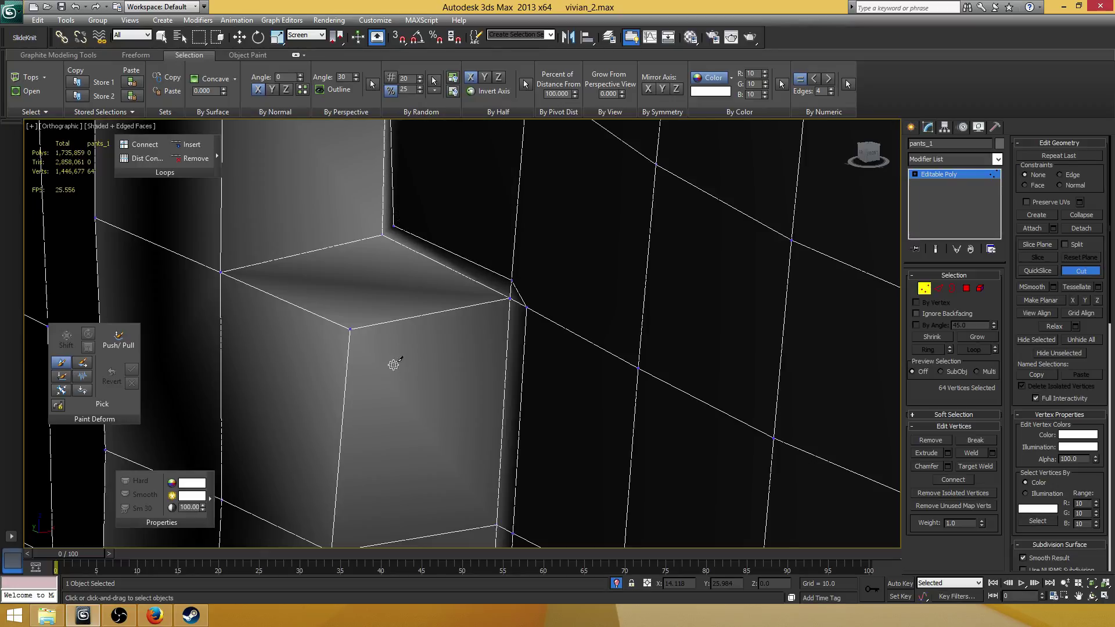
# - Undo the stray cut across the ledge and extend the supporting cut upward from its inner corner alongside the seam strip
pyautogui.scroll(-4, 398, 325)
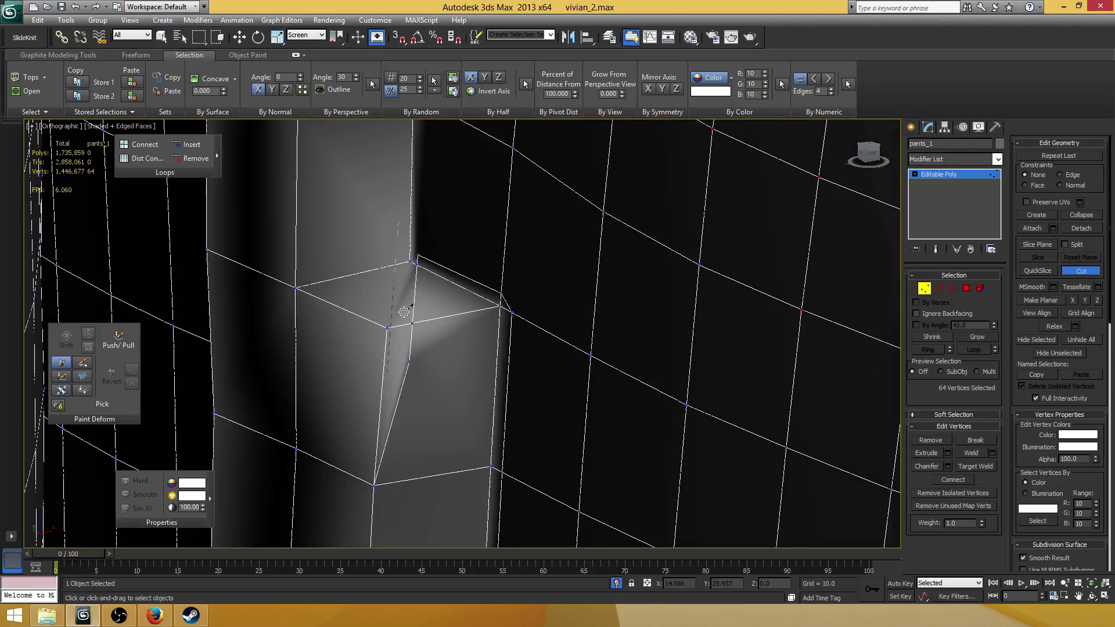
pyautogui.hotkey('ctrl', 'z')
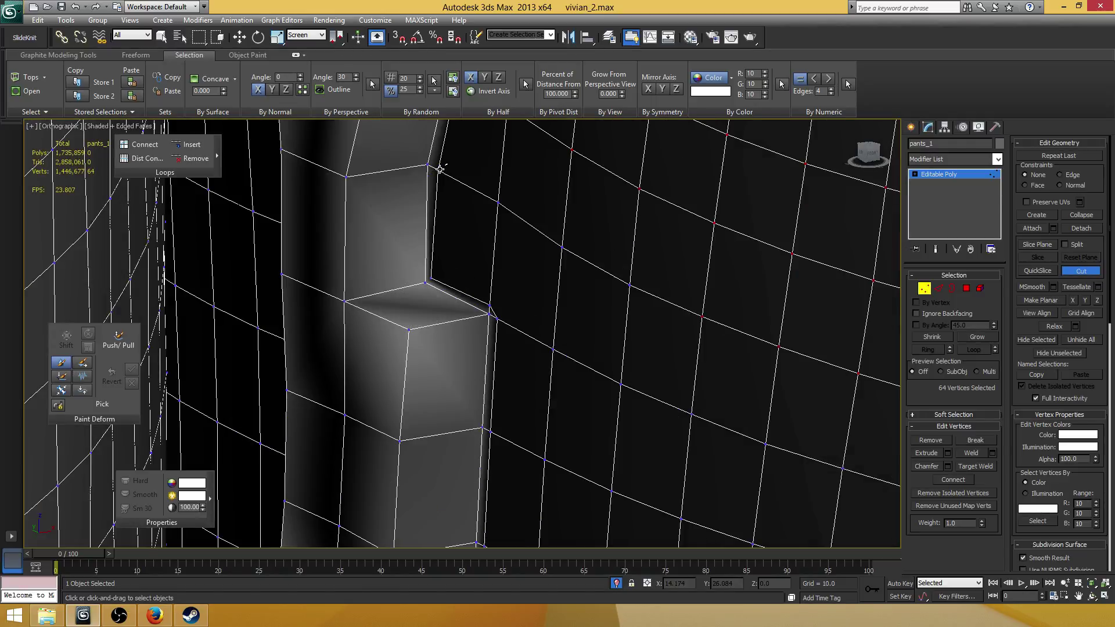
pyautogui.scroll(4, 430, 267)
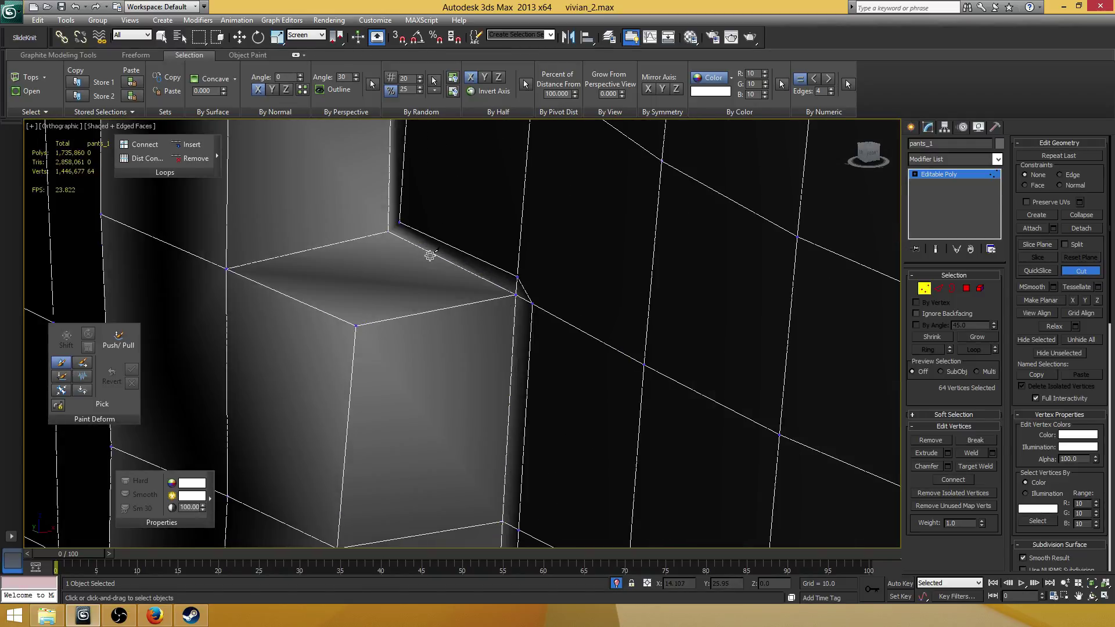
# - Connect the two vertices at the ledge's inner corner and collapse the two supporting-edge vertices beside its outer corner into one
pyautogui.press('w')
pyautogui.click(399, 222)
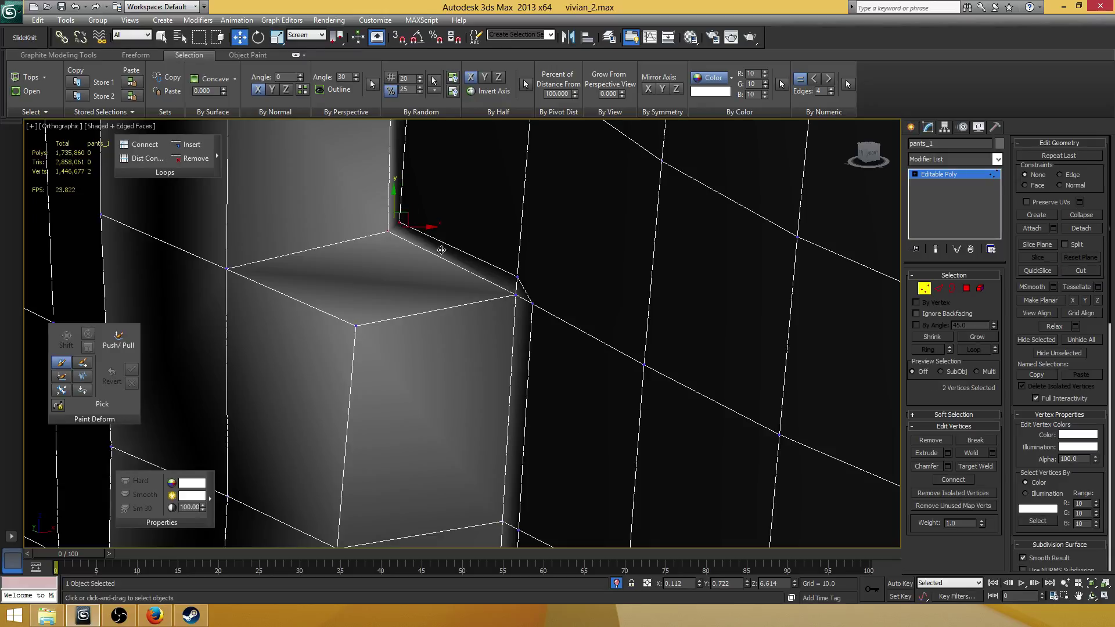
pyautogui.click(944, 479)
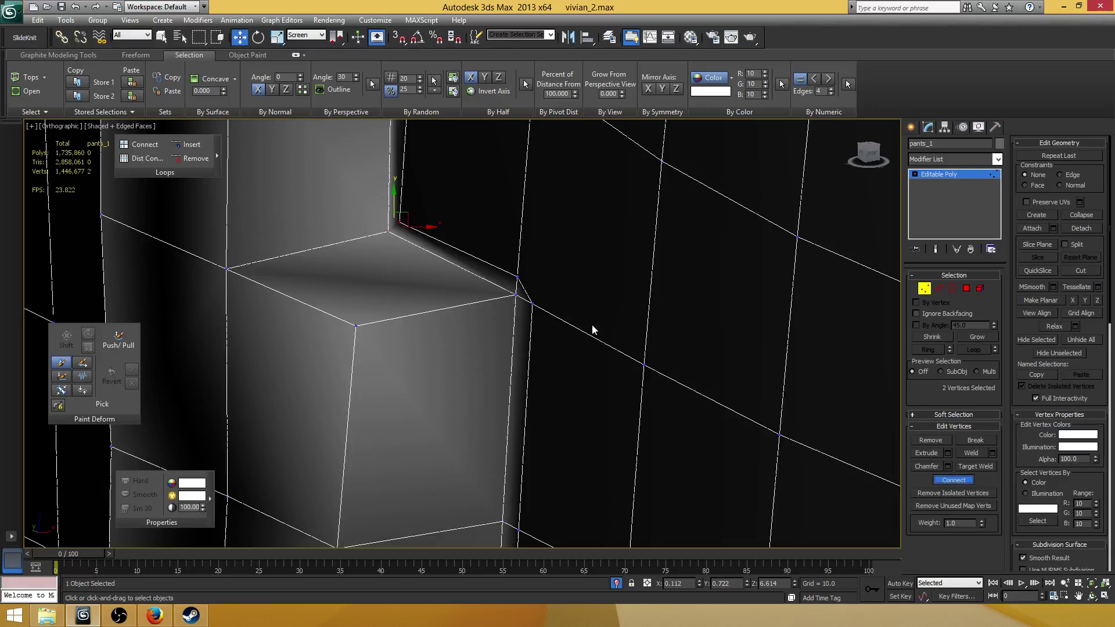
pyautogui.click(517, 277)
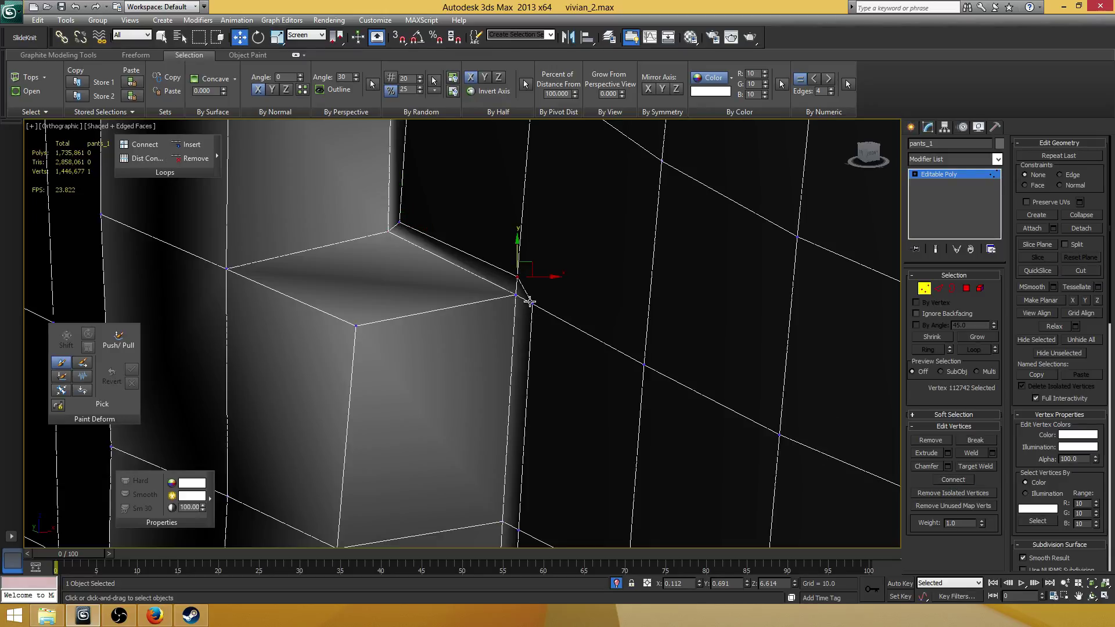
pyautogui.keyDown('ctrl'); pyautogui.click(531, 303); pyautogui.keyUp('ctrl')
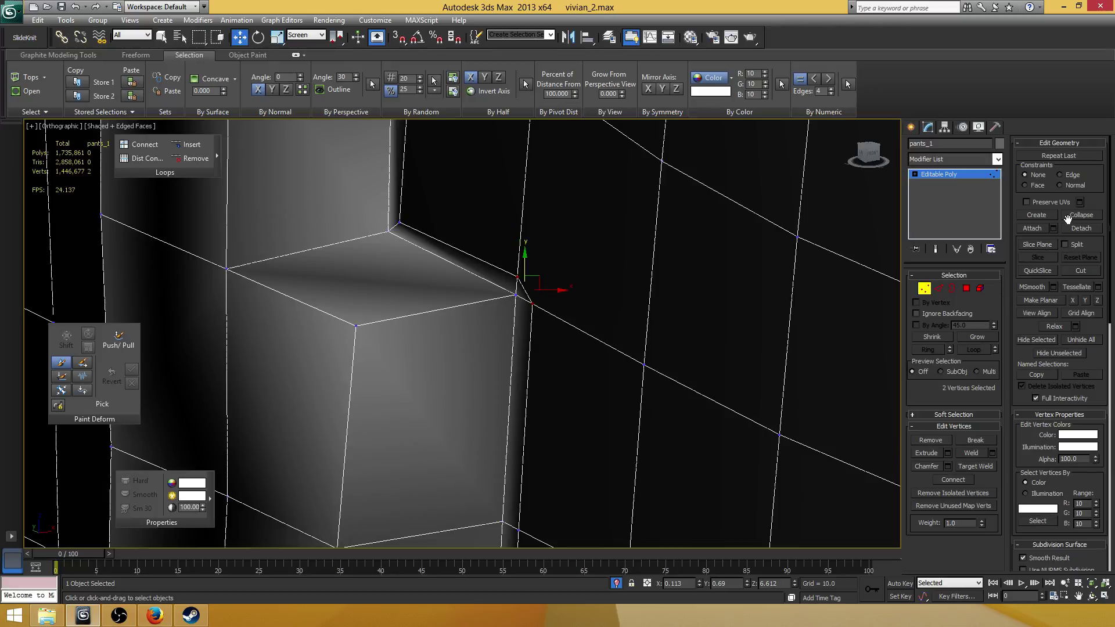
pyautogui.scroll(-10, 575, 323)
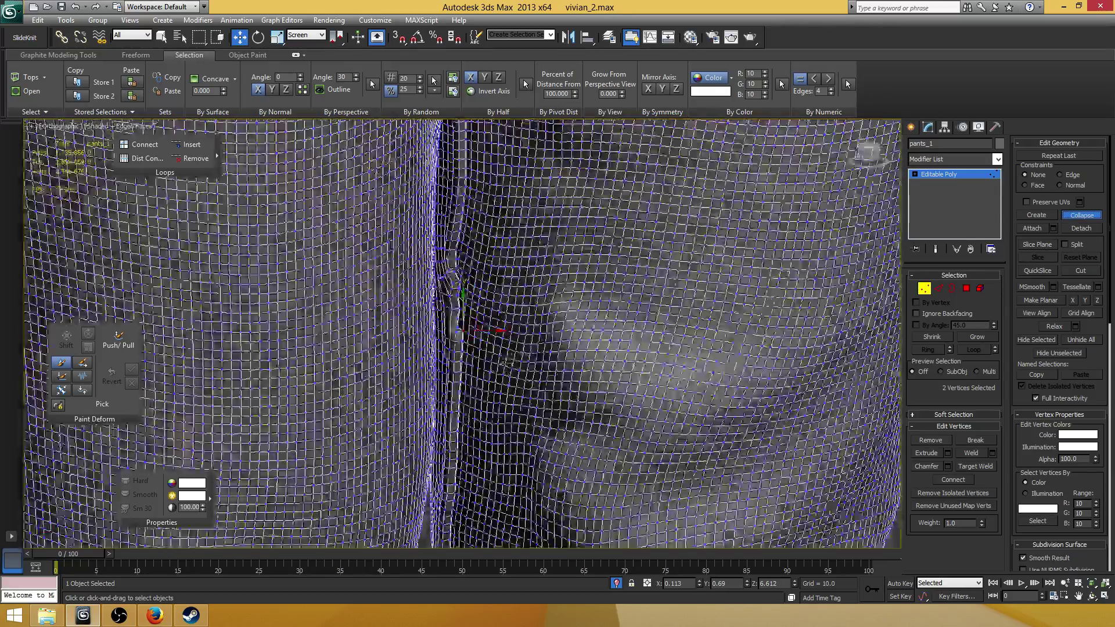
# - Select the band of vertices running across the seam strip just below the cleaned ledge on the inner leg
pyautogui.scroll(8, 505, 312)
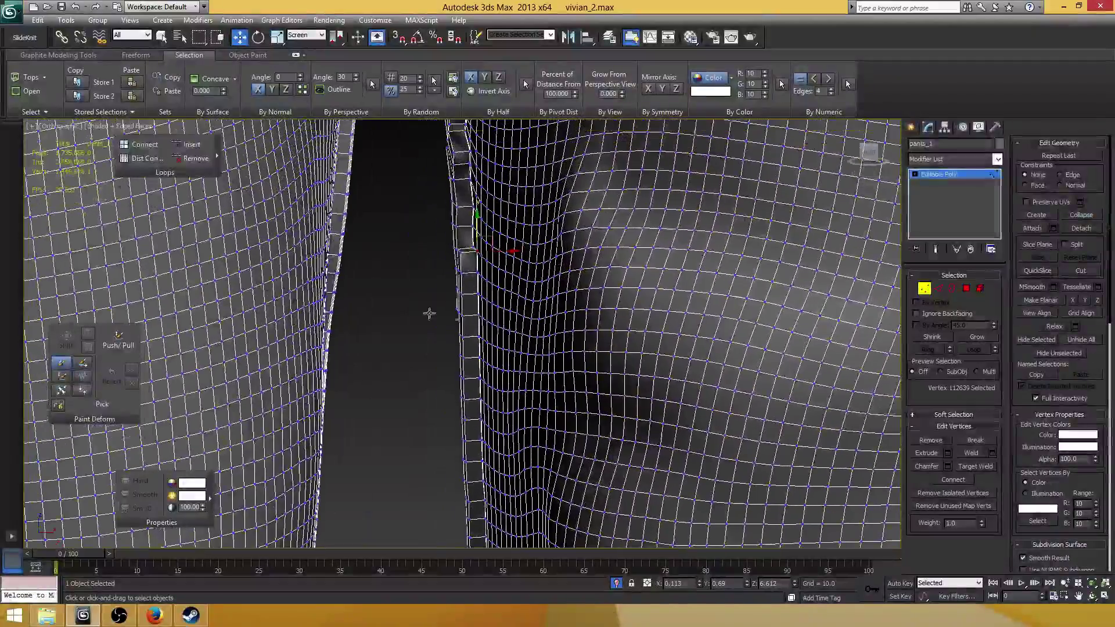
pyautogui.moveTo(415, 307); pyautogui.dragTo(578, 250)
pyautogui.scroll(-5, 511, 279)
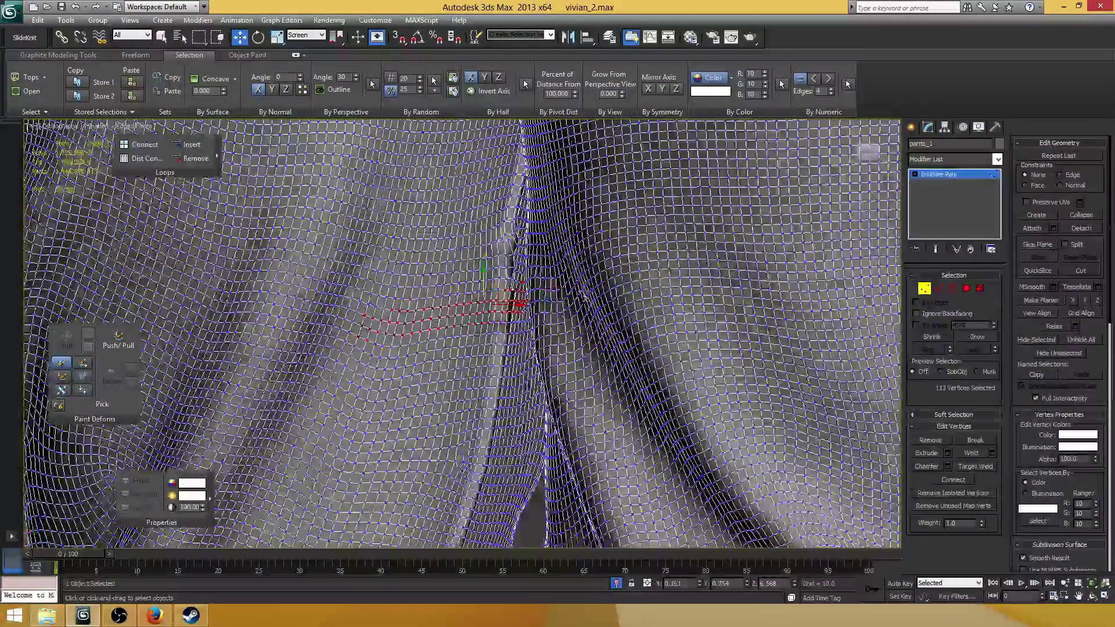
pyautogui.scroll(-3, 585, 295)
pyautogui.keyDown('alt'); pyautogui.moveTo(584, 295); pyautogui.dragTo(511, 277, button='middle'); pyautogui.keyUp('alt')
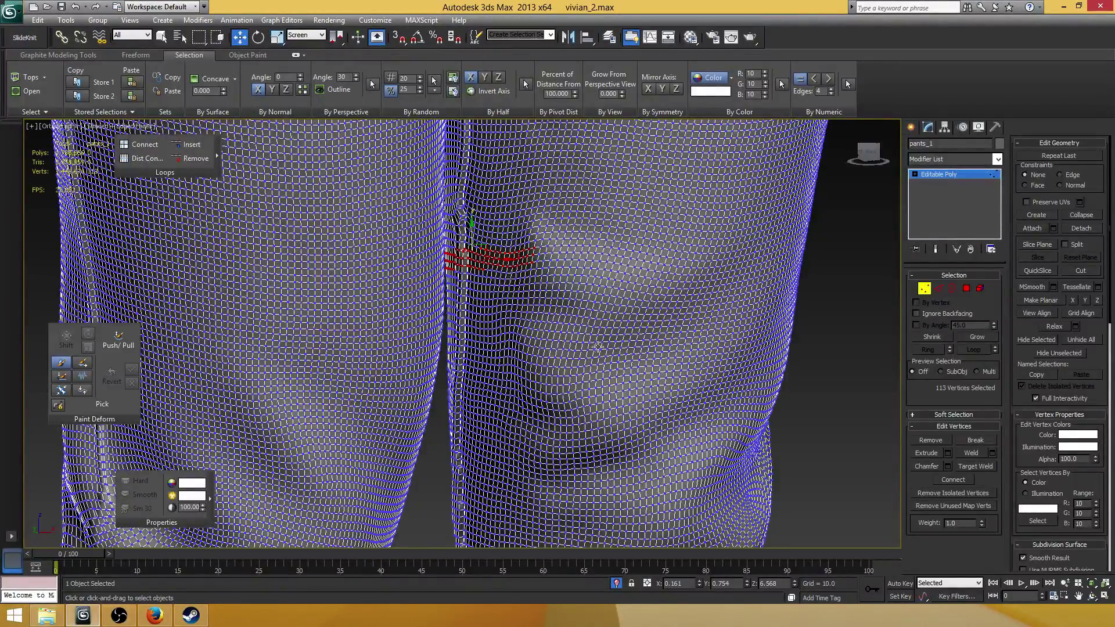
pyautogui.scroll(-6, 598, 347)
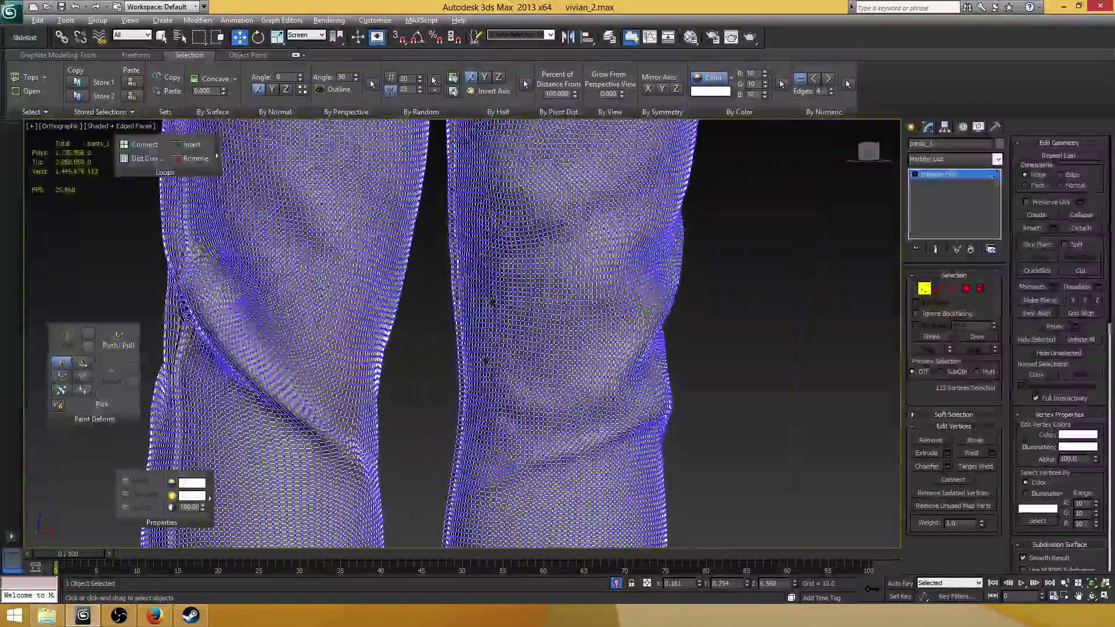
# - Examine the mesh folds beside the seam strip on the inner leg for uneven areas
pyautogui.scroll(4, 493, 302)
pyautogui.scroll(-6, 540, 320)
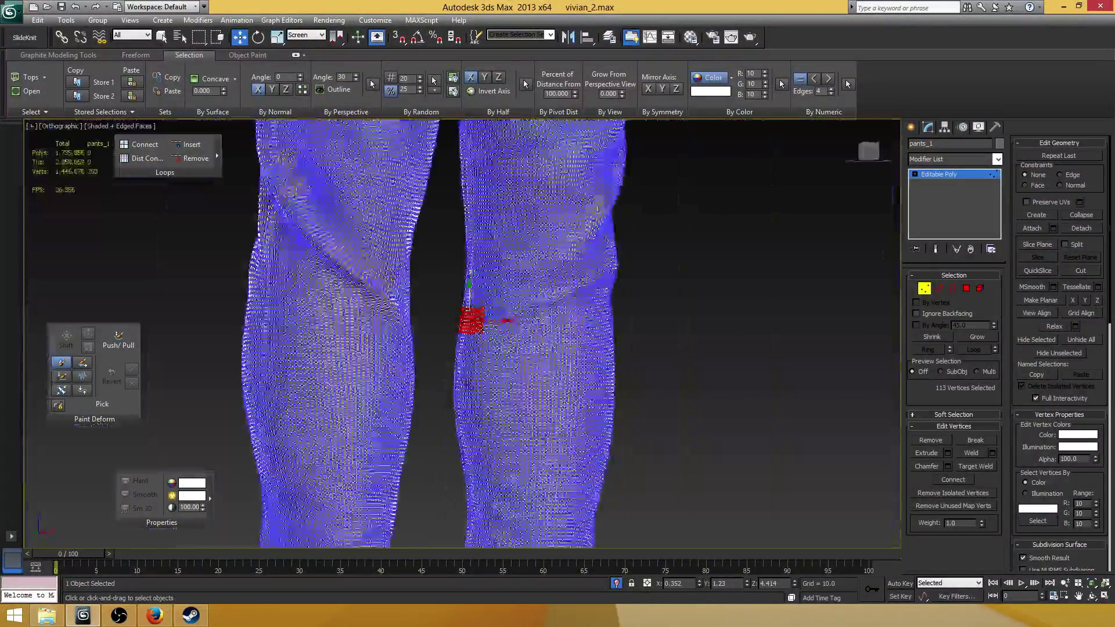
pyautogui.scroll(4, 537, 244)
pyautogui.scroll(-2, 540, 250)
pyautogui.keyDown('alt'); pyautogui.moveTo(546, 261); pyautogui.dragTo(660, 313, button='middle'); pyautogui.keyUp('alt')
pyautogui.scroll(2, 660, 313)
pyautogui.scroll(6, 451, 261)
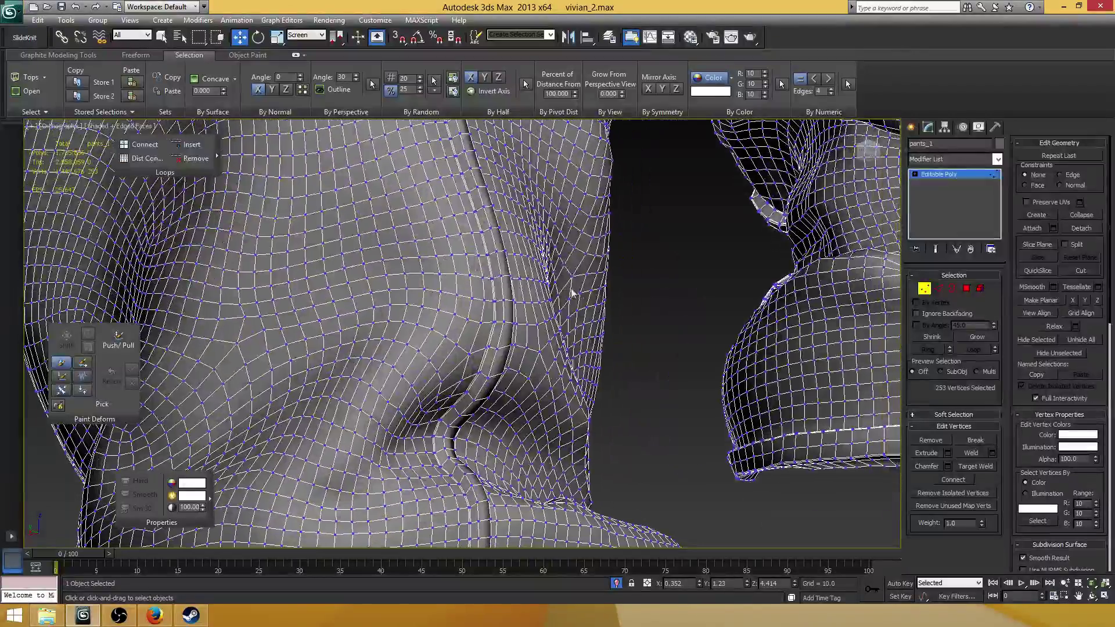
pyautogui.click(467, 354)
pyautogui.moveTo(466, 352); pyautogui.dragTo(600, 151, button='middle')
pyautogui.scroll(3, 355, 384)
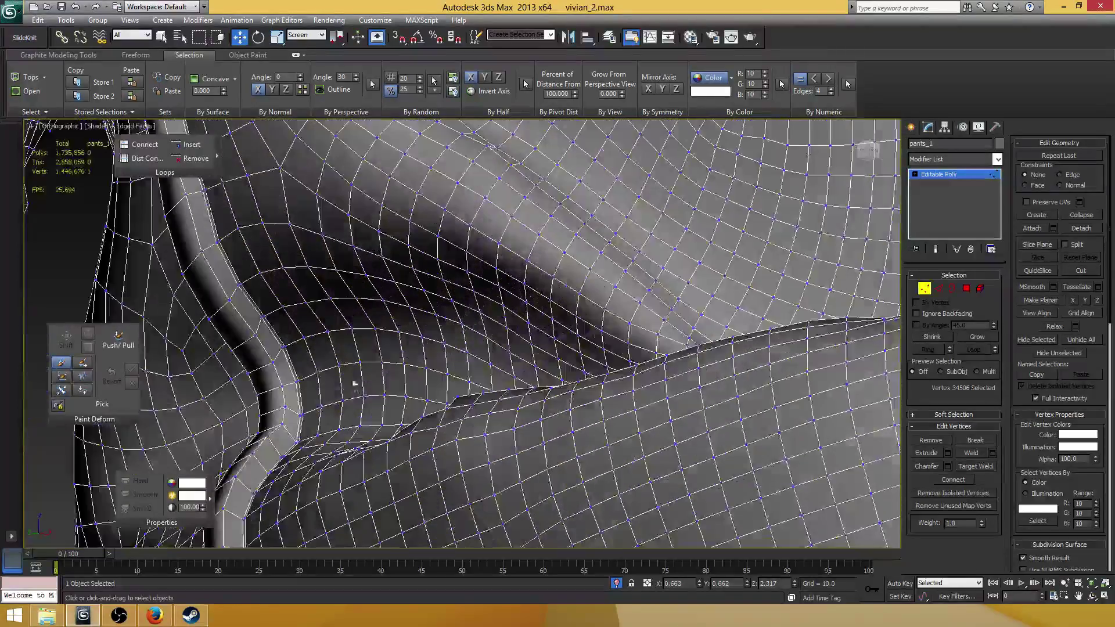
# - Select the vertices in the deep fold that crosses the seam strip on the lower leg
pyautogui.moveTo(355, 384); pyautogui.dragTo(309, 272)
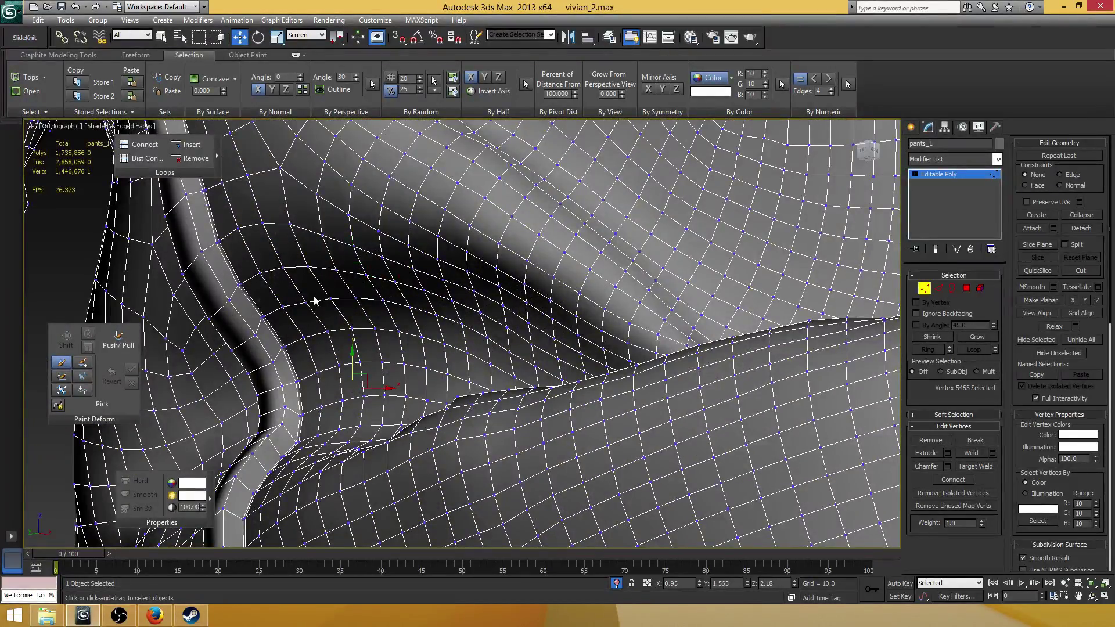
pyautogui.keyDown('alt'); pyautogui.moveTo(314, 300); pyautogui.dragTo(233, 313, button='middle'); pyautogui.keyUp('alt')
pyautogui.moveTo(466, 435); pyautogui.dragTo(470, 435)
pyautogui.scroll(-3, 472, 418)
pyautogui.keyDown('alt'); pyautogui.moveTo(473, 406); pyautogui.dragTo(524, 249, button='middle'); pyautogui.keyUp('alt')
pyautogui.scroll(4, 527, 331)
pyautogui.scroll(-4, 524, 250)
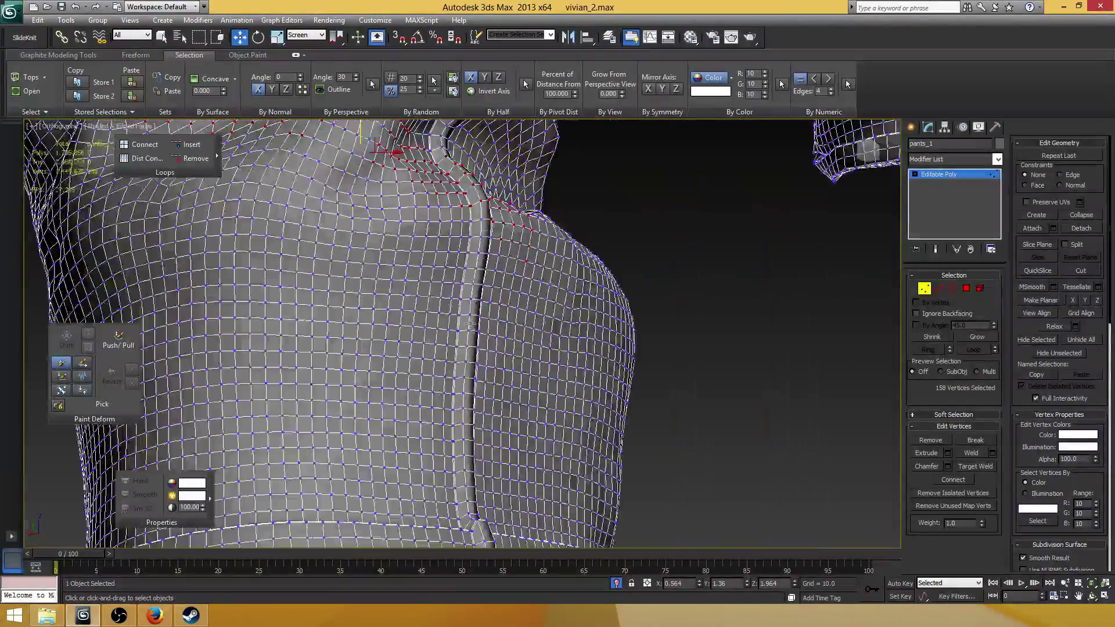
# - Select the edge loops along both sides of the lower seam strip and chamfer them by 0.002 with 1 segment
pyautogui.keyDown('alt'); pyautogui.moveTo(487, 471); pyautogui.dragTo(454, 361, button='middle'); pyautogui.keyUp('alt')
pyautogui.scroll(2, 493, 326)
pyautogui.scroll(4, 459, 378)
pyautogui.press('2')
pyautogui.click(460, 350)
pyautogui.keyDown('ctrl'); pyautogui.click(449, 359); pyautogui.keyUp('ctrl')
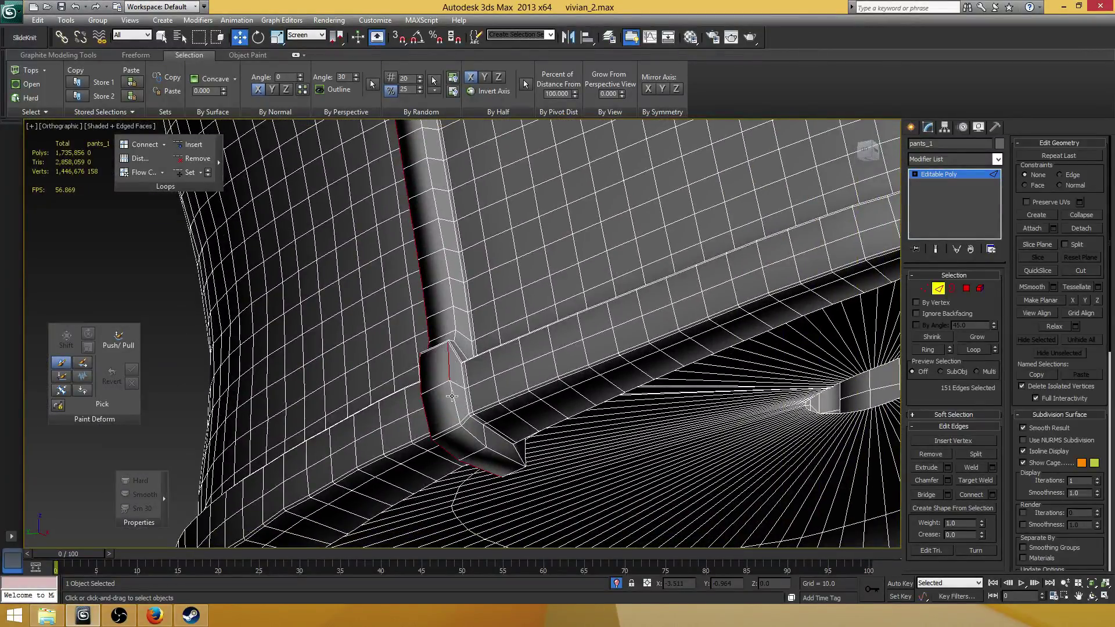
pyautogui.scroll(-10, 467, 384)
pyautogui.keyDown('alt'); pyautogui.moveTo(467, 384); pyautogui.dragTo(443, 453, button='middle'); pyautogui.keyUp('alt')
pyautogui.moveTo(445, 273); pyautogui.dragTo(445, 443, button='middle')
pyautogui.scroll(3, 445, 443)
pyautogui.keyDown('alt'); pyautogui.moveTo(465, 217); pyautogui.dragTo(480, 463, button='middle'); pyautogui.keyUp('alt')
pyautogui.scroll(8, 457, 498)
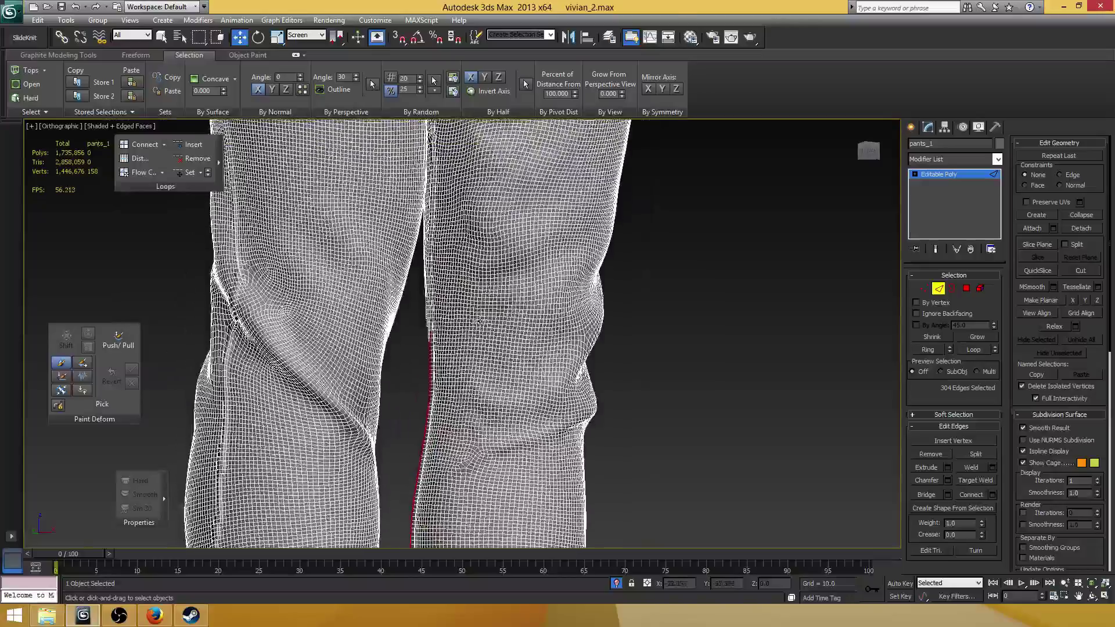
pyautogui.scroll(6, 518, 313)
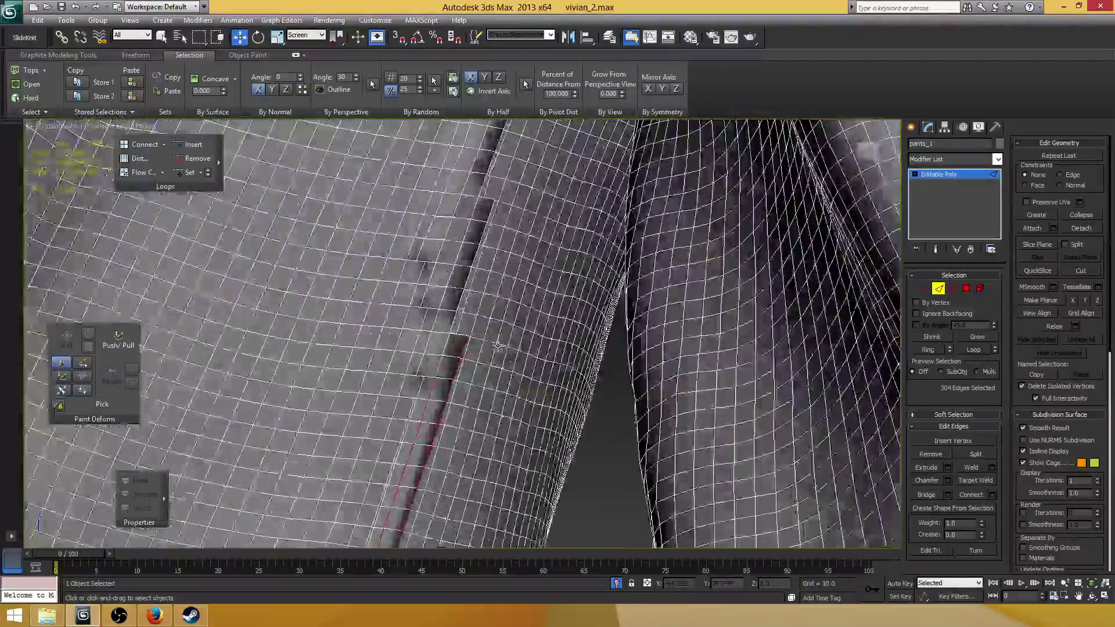
pyautogui.click(948, 482)
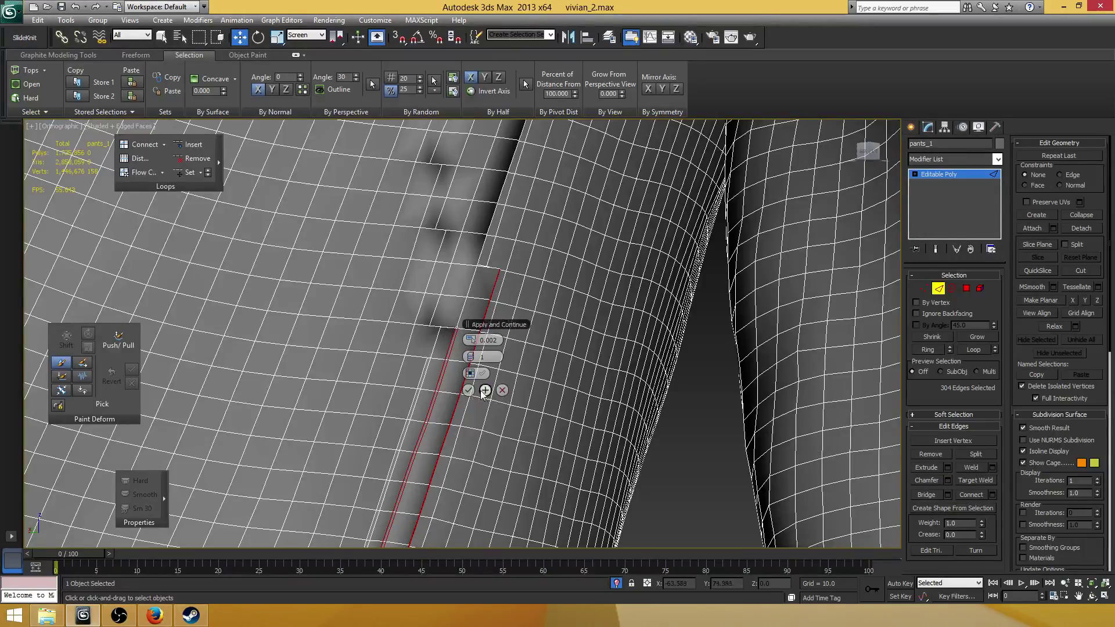
pyautogui.click(473, 388)
pyautogui.scroll(-10, 471, 396)
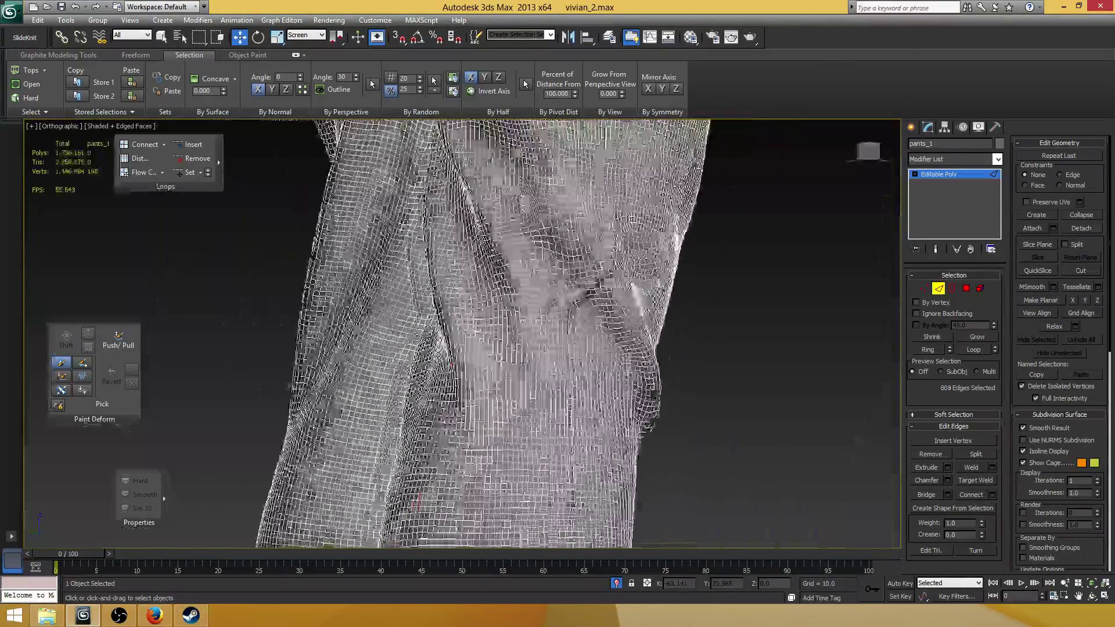
# - Select the displaced vertex protruding from the leg surface and move it back into line with the surrounding mesh
pyautogui.scroll(10, 376, 357)
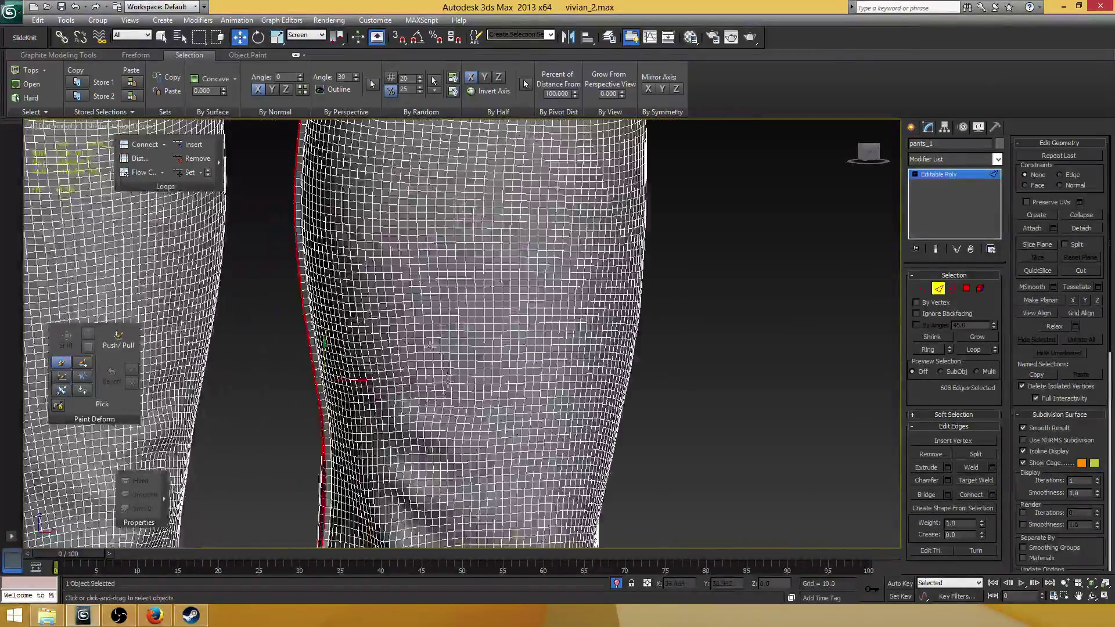
pyautogui.scroll(3, 456, 430)
pyautogui.moveTo(462, 488); pyautogui.dragTo(440, 307, button='middle')
pyautogui.press('1')
pyautogui.press('F3')
pyautogui.scroll(3, 433, 395)
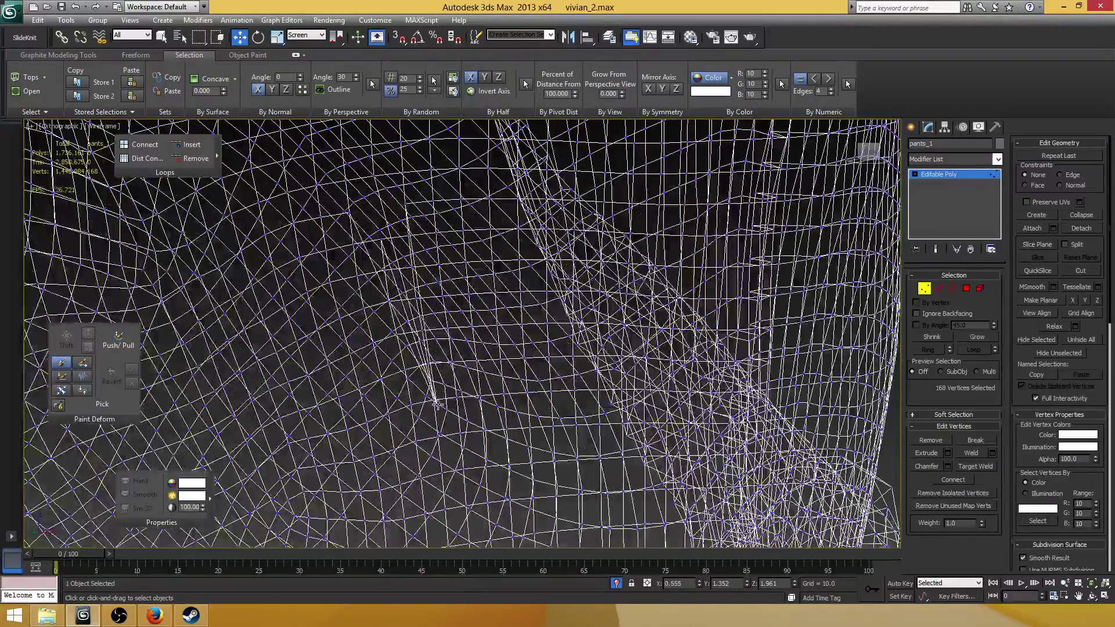
pyautogui.click(437, 404)
pyautogui.press('F3')
pyautogui.scroll(-2, 445, 385)
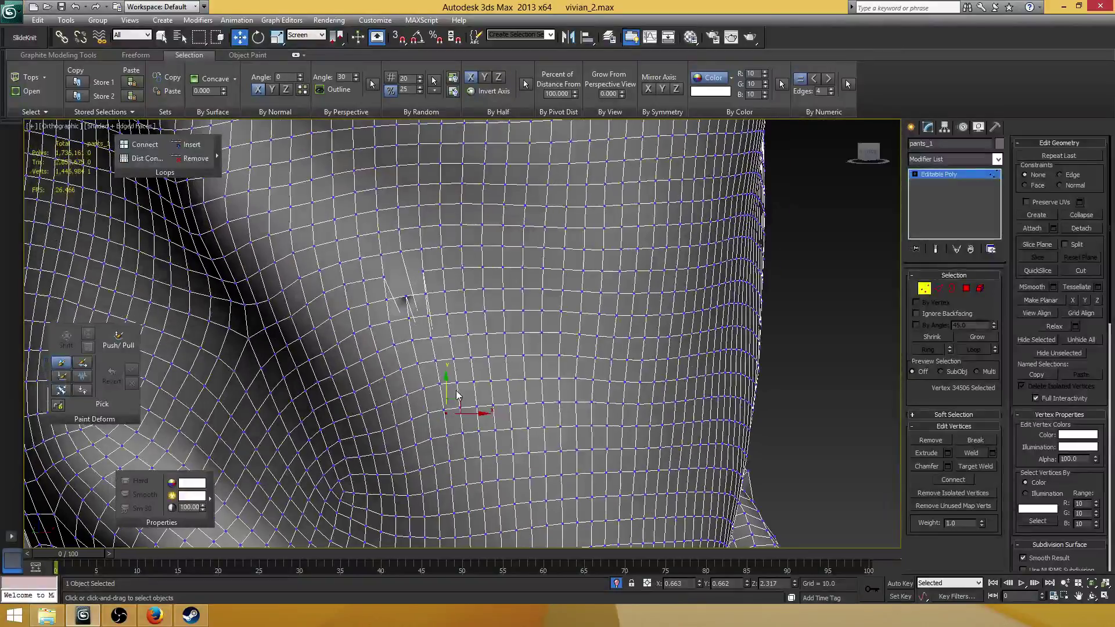
pyautogui.moveTo(445, 385); pyautogui.dragTo(446, 251)
pyautogui.keyDown('alt'); pyautogui.moveTo(446, 251); pyautogui.dragTo(510, 341, button='middle'); pyautogui.keyUp('alt')
pyautogui.moveTo(482, 328); pyautogui.dragTo(431, 297)
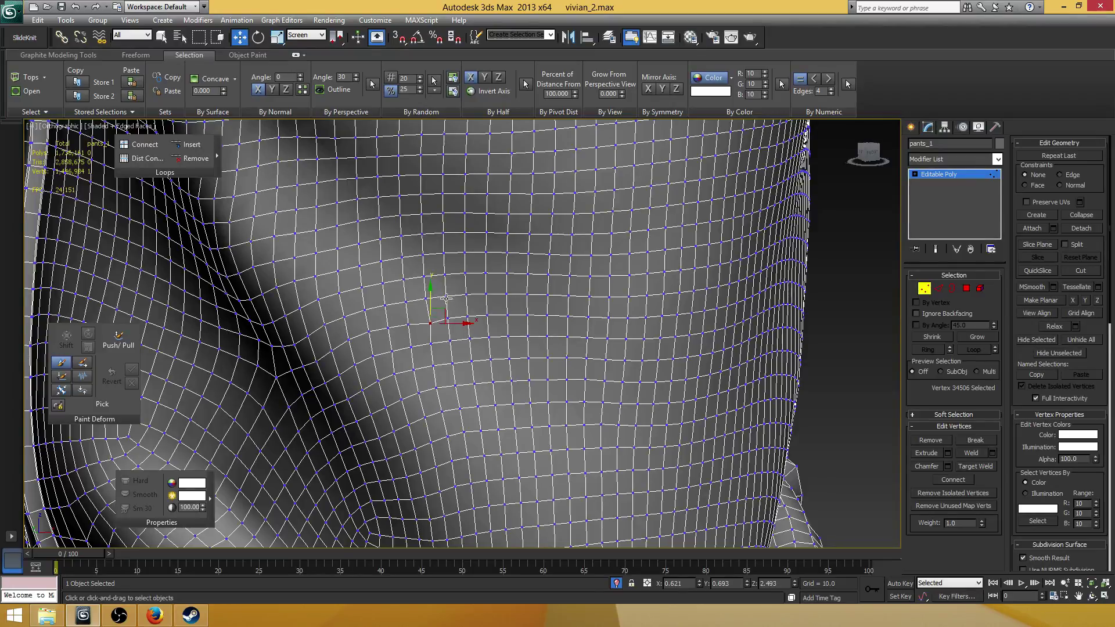
pyautogui.keyDown('alt'); pyautogui.moveTo(431, 296); pyautogui.dragTo(476, 324, button='middle'); pyautogui.keyUp('alt')
pyautogui.moveTo(447, 322); pyautogui.dragTo(439, 321)
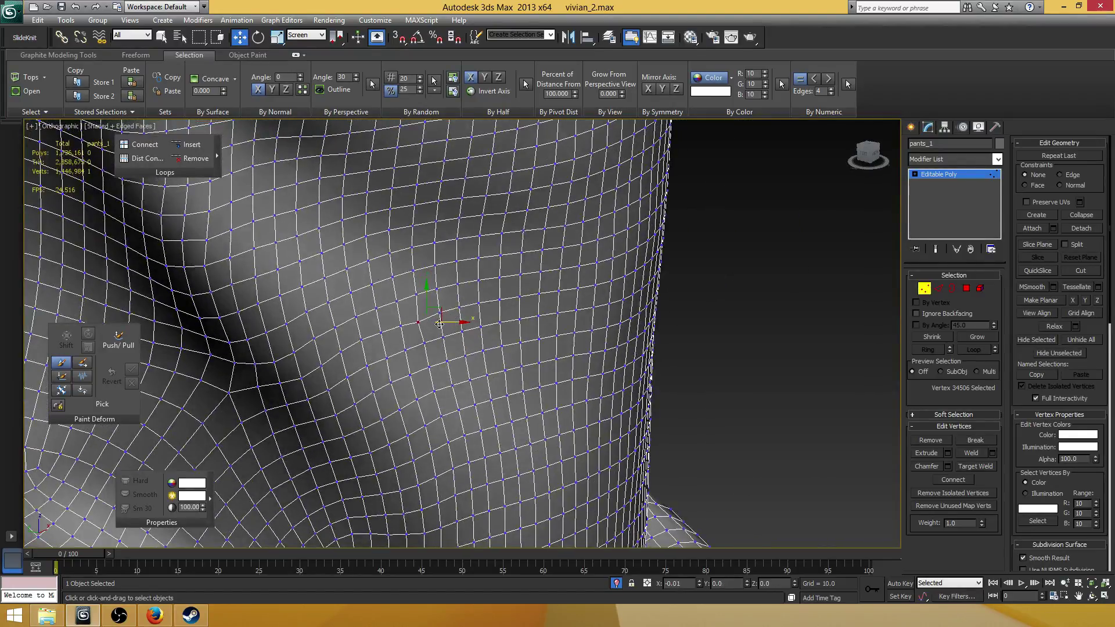
pyautogui.moveTo(433, 313)
pyautogui.keyDown('alt'); pyautogui.mouseDown(button='middle')
pyautogui.moveTo(397, 314)
pyautogui.moveTo(430, 325)
pyautogui.mouseUp(button='middle'); pyautogui.keyUp('alt')
pyautogui.moveTo(441, 322); pyautogui.dragTo(448, 321)
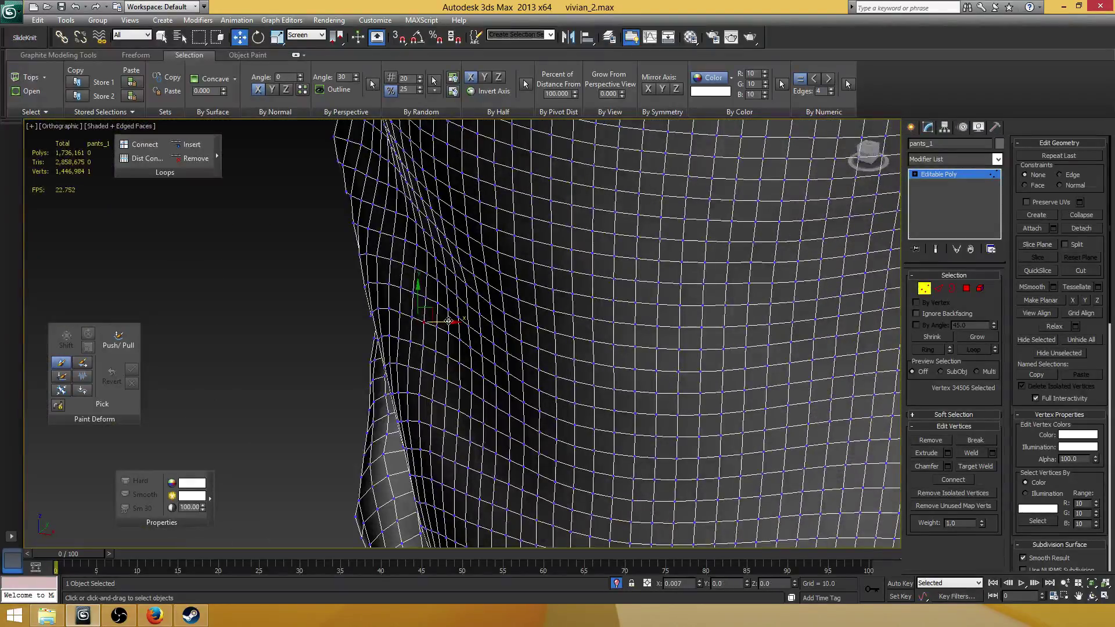
# - Check the chamfered edges up the seam strip to its uppermost ledge and save the scene
pyautogui.keyDown('alt'); pyautogui.moveTo(434, 316); pyautogui.dragTo(566, 312, button='middle'); pyautogui.keyUp('alt')
pyautogui.scroll(-10, 529, 292)
pyautogui.scroll(8, 591, 294)
pyautogui.moveTo(566, 313); pyautogui.dragTo(481, 356, button='middle')
pyautogui.scroll(5, 538, 336)
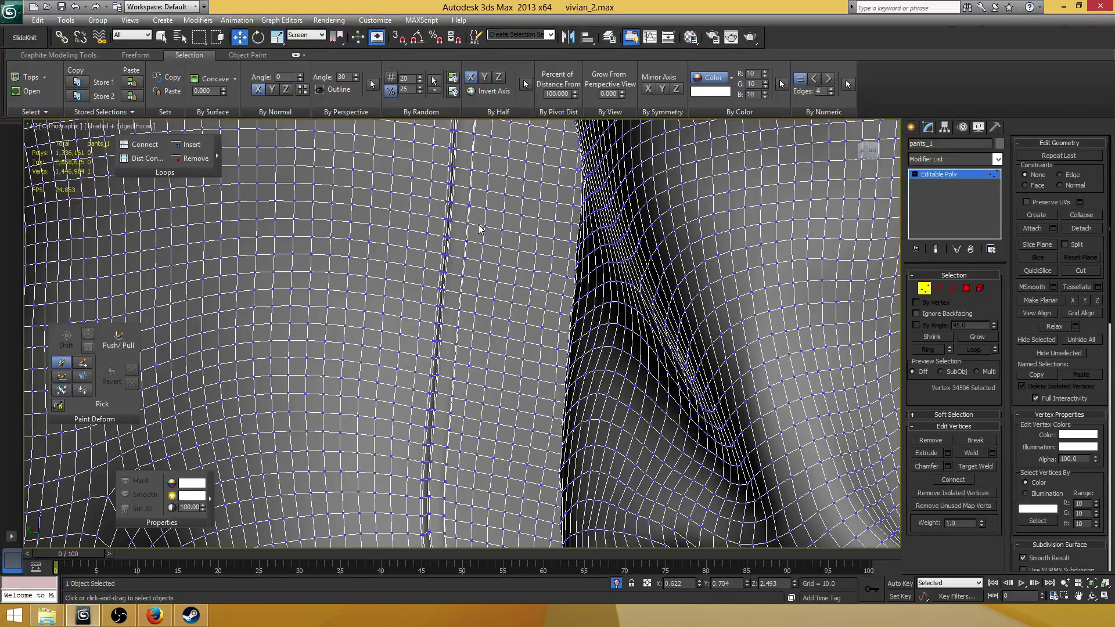
pyautogui.moveTo(495, 172); pyautogui.dragTo(492, 294, button='middle')
pyautogui.moveTo(462, 220); pyautogui.dragTo(451, 406, button='middle')
pyautogui.moveTo(435, 267); pyautogui.dragTo(401, 482, button='middle')
pyautogui.scroll(2, 443, 244)
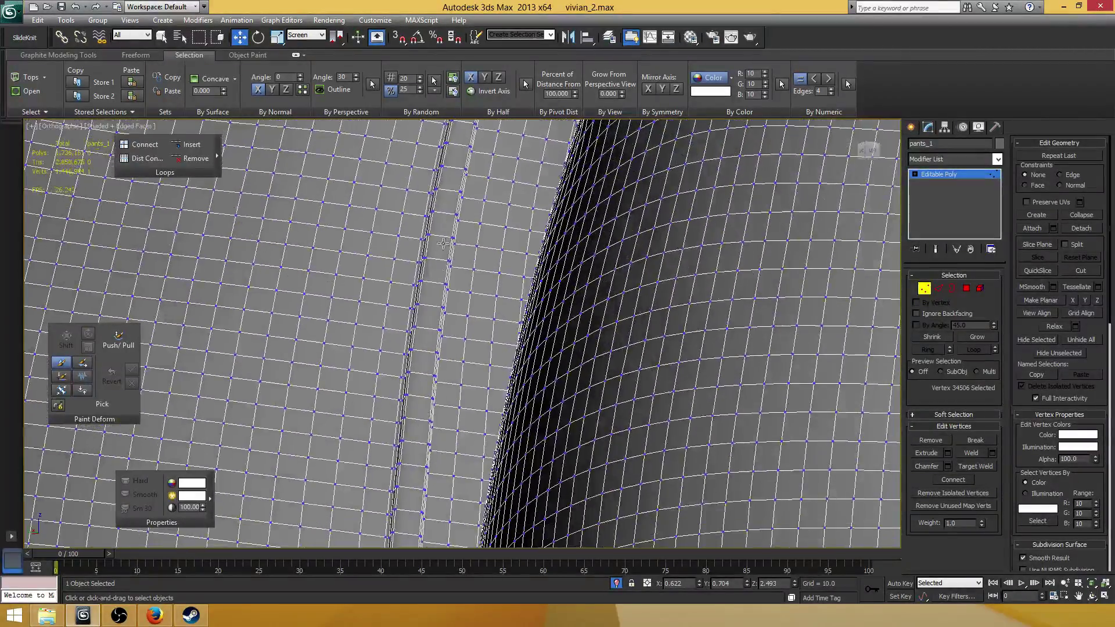
pyautogui.moveTo(443, 243); pyautogui.dragTo(452, 427, button='middle')
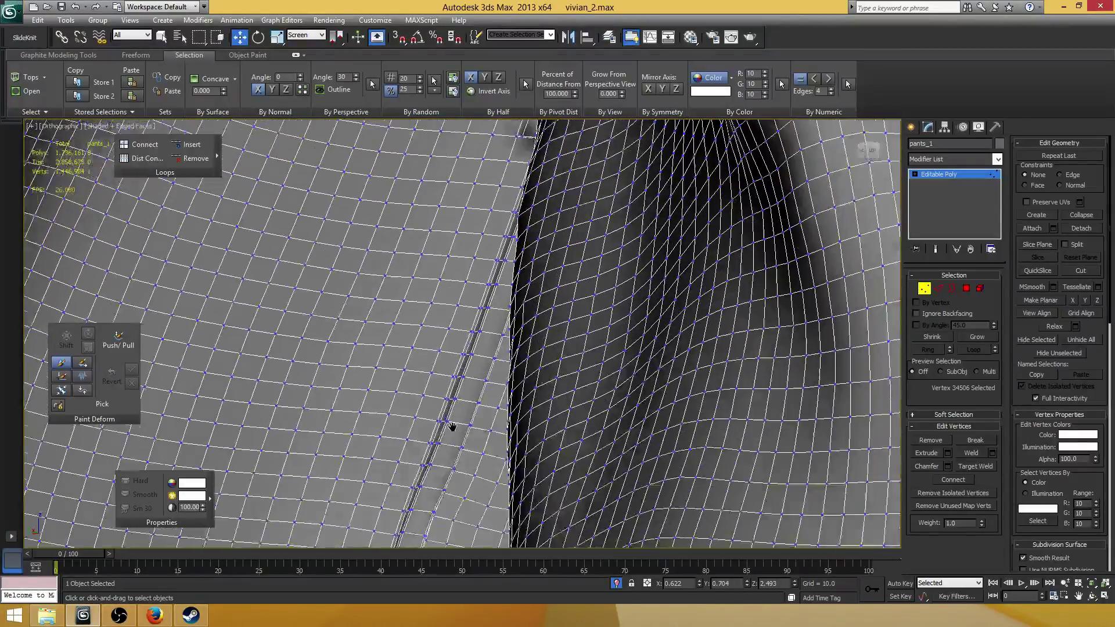
pyautogui.scroll(-3, 452, 427)
pyautogui.keyDown('alt'); pyautogui.moveTo(479, 369); pyautogui.dragTo(59, 304, button='middle'); pyautogui.keyUp('alt')
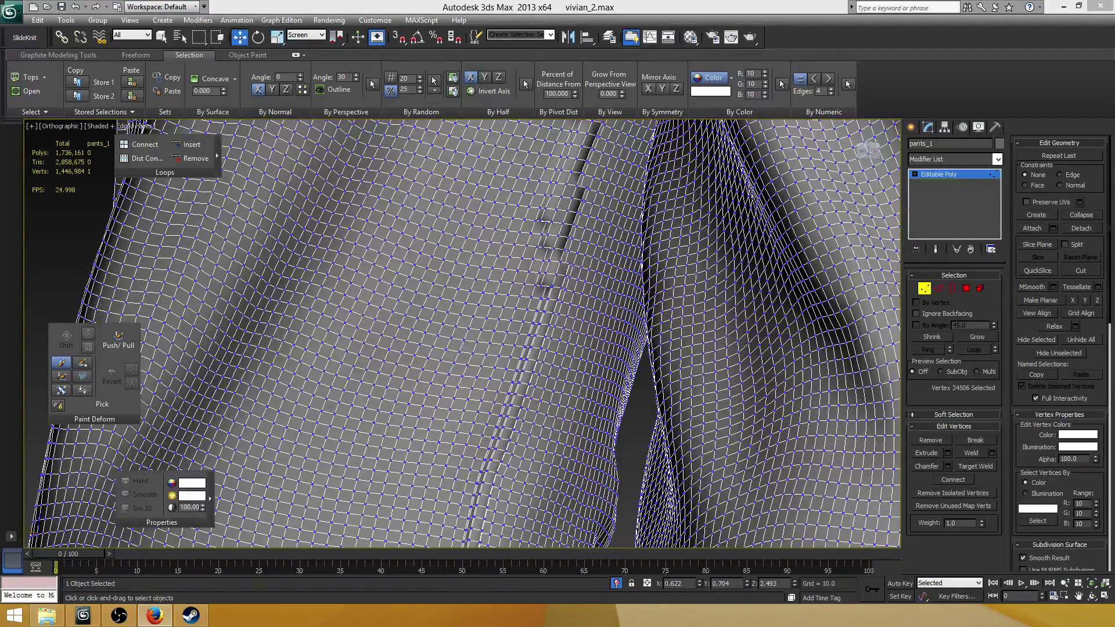
pyautogui.hotkey('ctrl', 's')
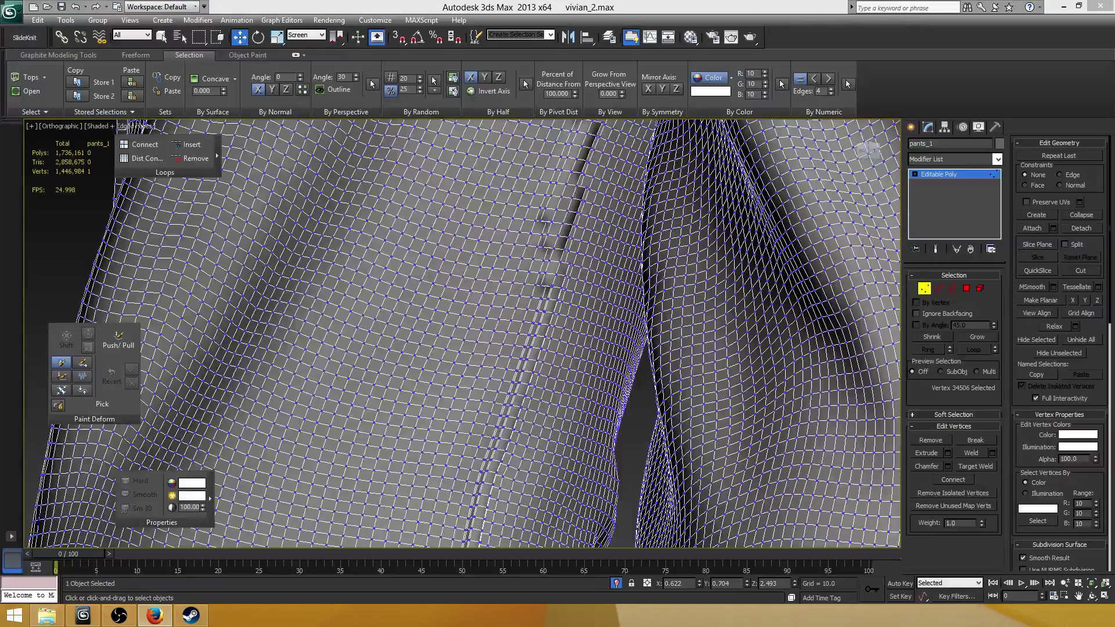
# - Connect the three edges beside the ledge's outer corner with 1 segment and pinch 0, sliding the new edges close to the corner
pyautogui.scroll(5, 493, 293)
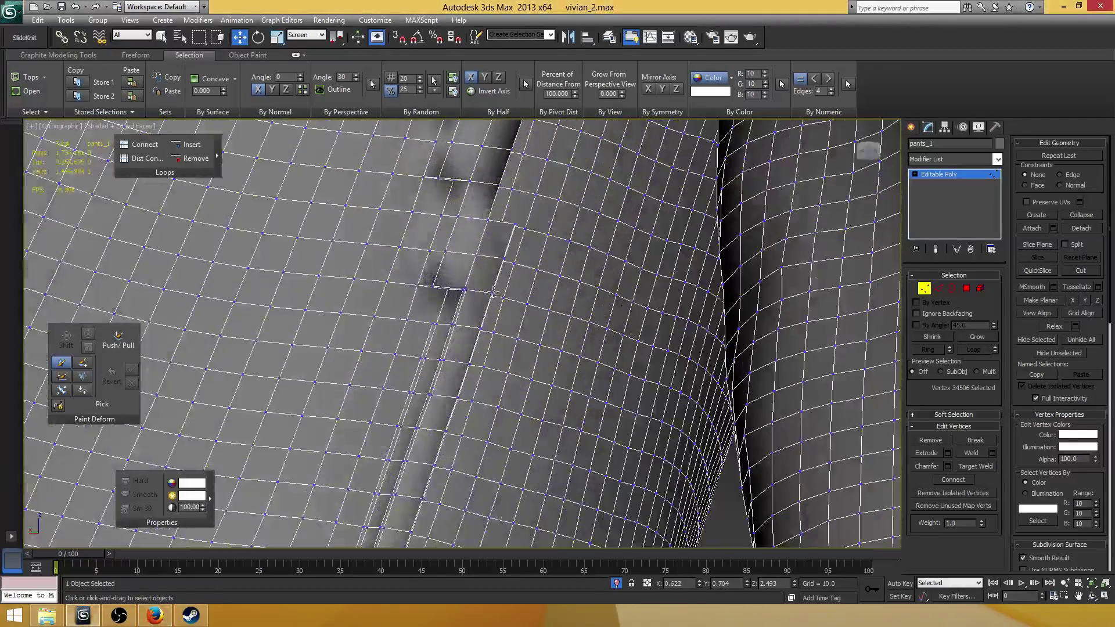
pyautogui.click(516, 227)
pyautogui.keyDown('alt'); pyautogui.moveTo(560, 267); pyautogui.dragTo(521, 274, button='middle'); pyautogui.keyUp('alt')
pyautogui.scroll(4, 488, 286)
pyautogui.press('2')
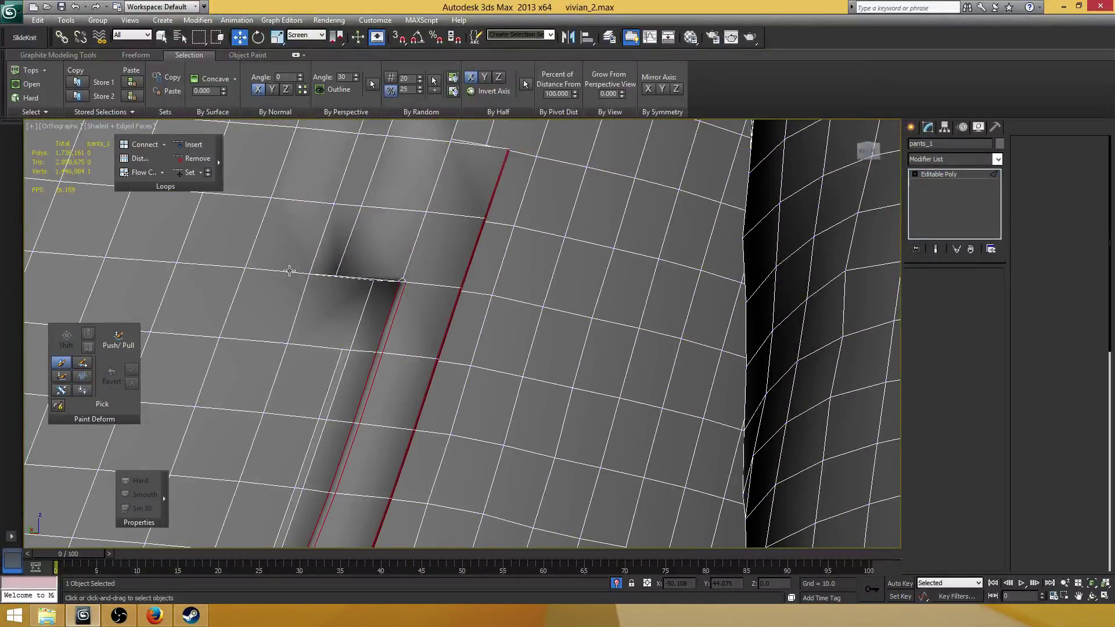
pyautogui.click(289, 271)
pyautogui.keyDown('ctrl'); pyautogui.click(302, 290); pyautogui.keyUp('ctrl')
pyautogui.keyDown('ctrl'); pyautogui.click(326, 204); pyautogui.keyUp('ctrl')
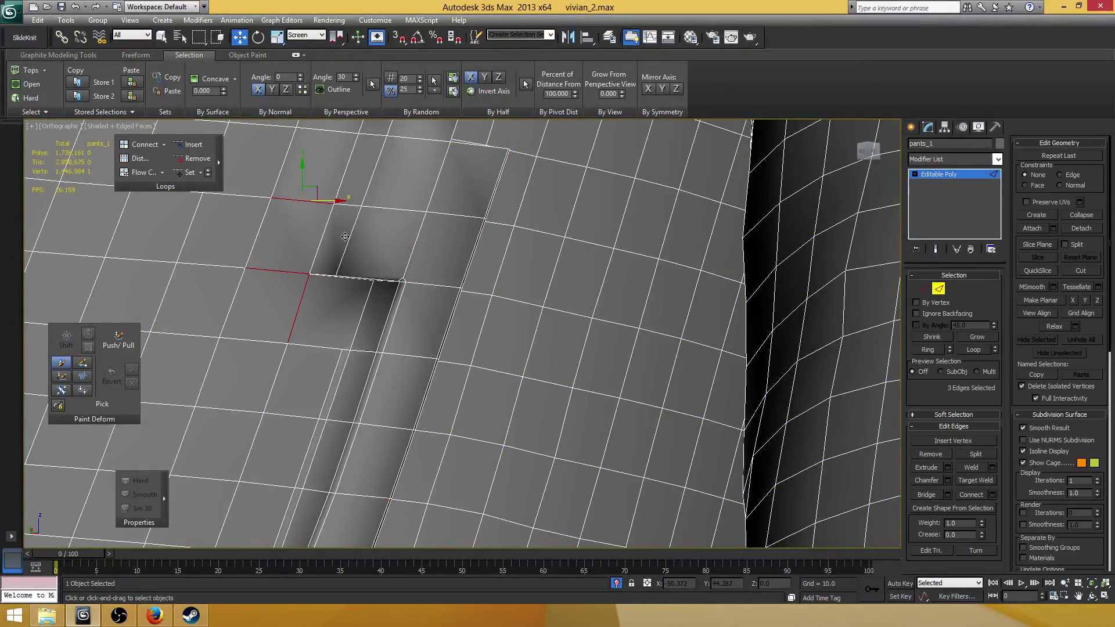
pyautogui.moveTo(345, 236); pyautogui.dragTo(440, 270, button='middle')
pyautogui.click(993, 495)
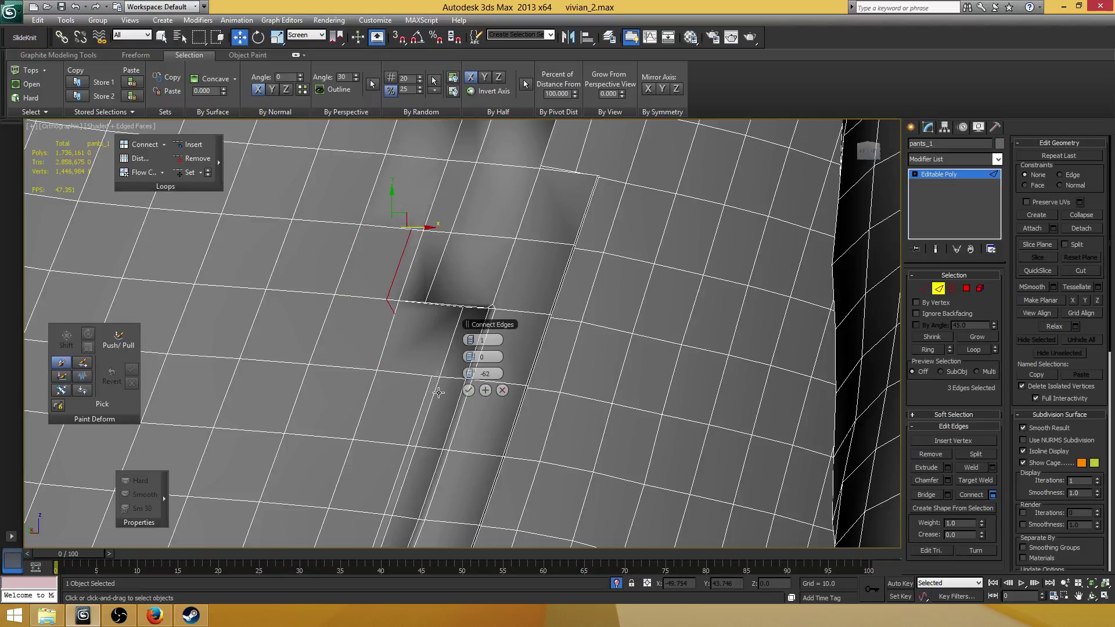
pyautogui.moveTo(471, 376); pyautogui.dragTo(327, 411)
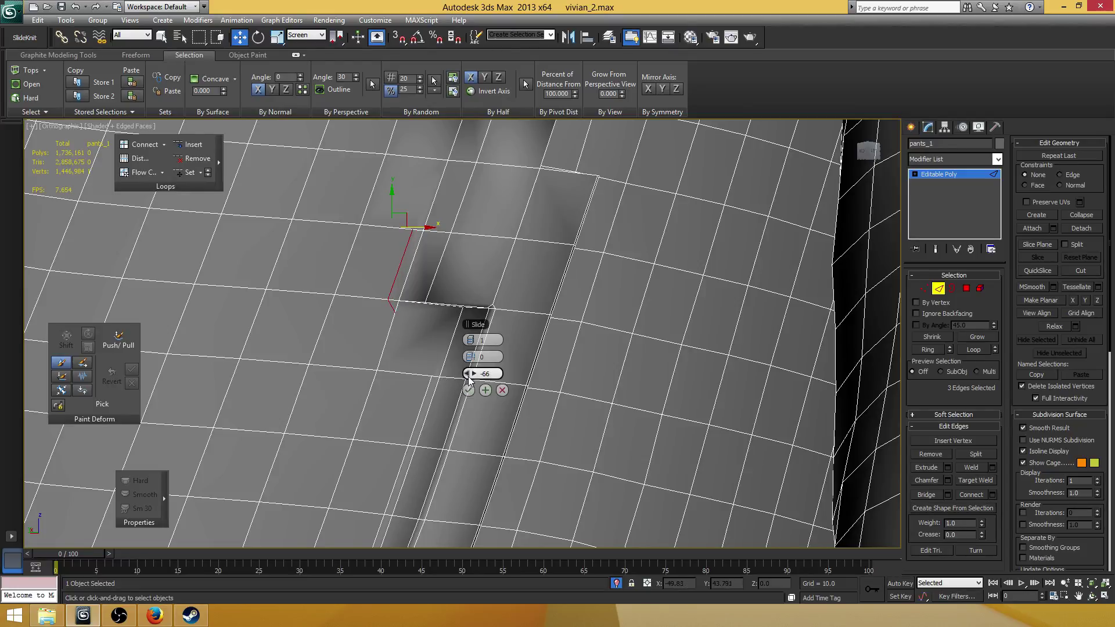
pyautogui.moveTo(472, 374); pyautogui.dragTo(453, 375)
pyautogui.click(468, 390)
# - Remove the short leftover edge just below the ledge's outer corner
pyautogui.scroll(3, 409, 323)
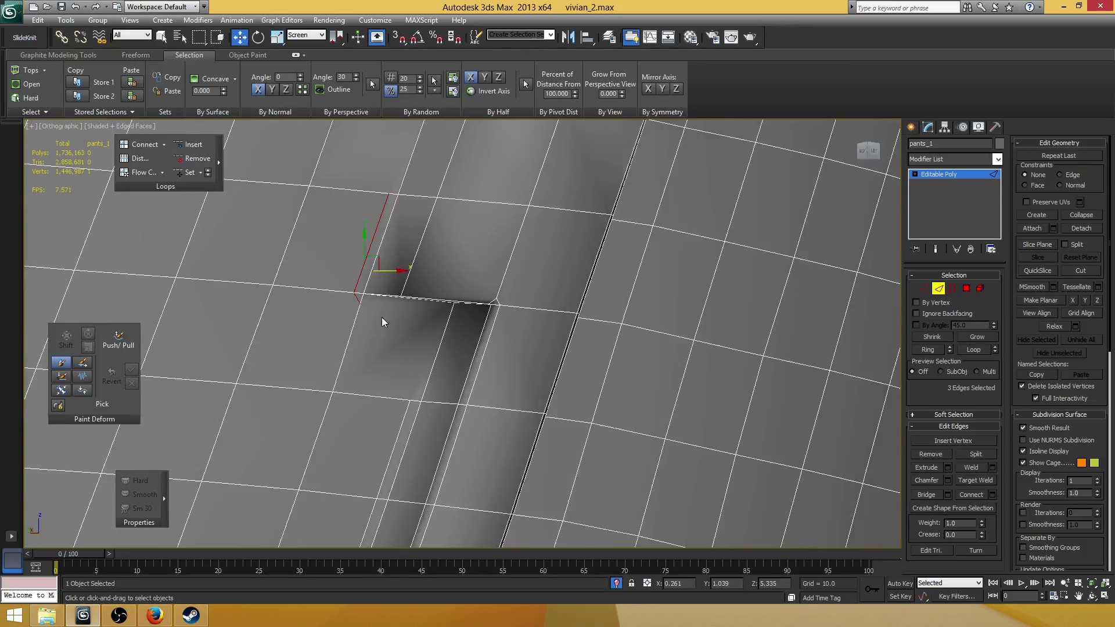
pyautogui.moveTo(395, 309); pyautogui.dragTo(409, 316, button='middle')
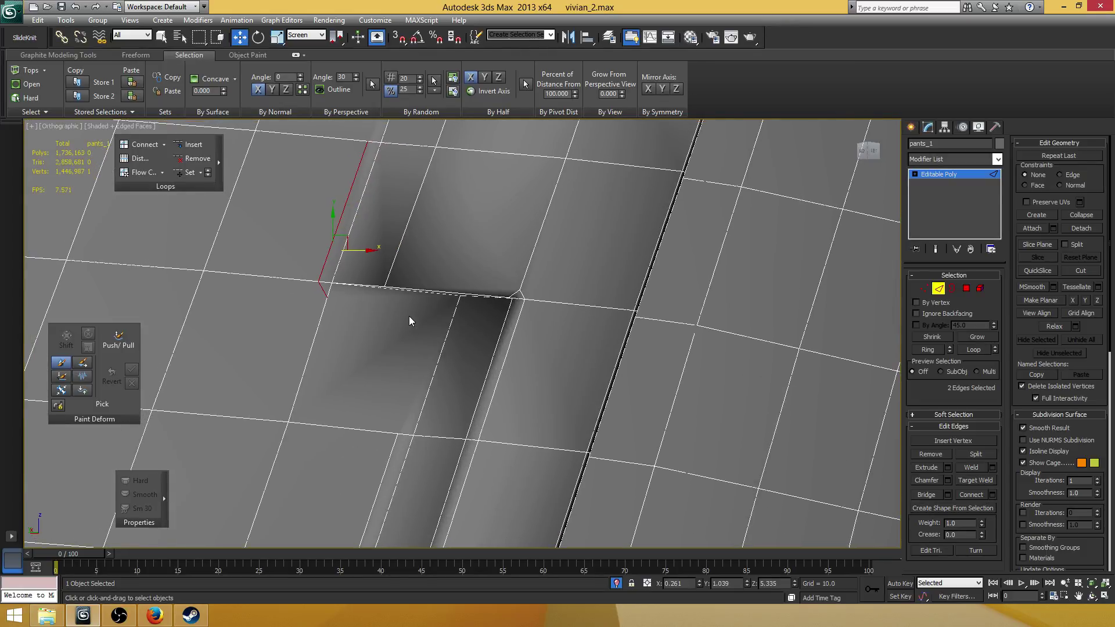
pyautogui.click(324, 290)
pyautogui.keyDown('alt'); pyautogui.moveTo(419, 310); pyautogui.dragTo(427, 291, button='middle'); pyautogui.keyUp('alt')
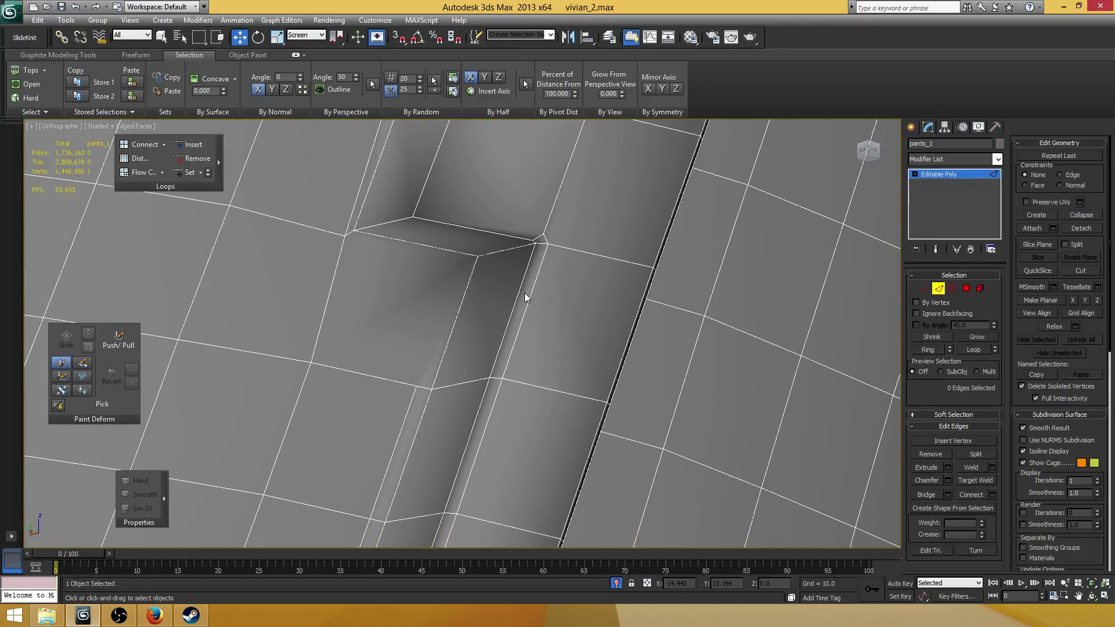
# - Cut a supporting edge up beside the strip and along the ledge to its outer corner, and connect its bend to the inner corner vertex
pyautogui.click(1081, 270)
pyautogui.click(417, 384)
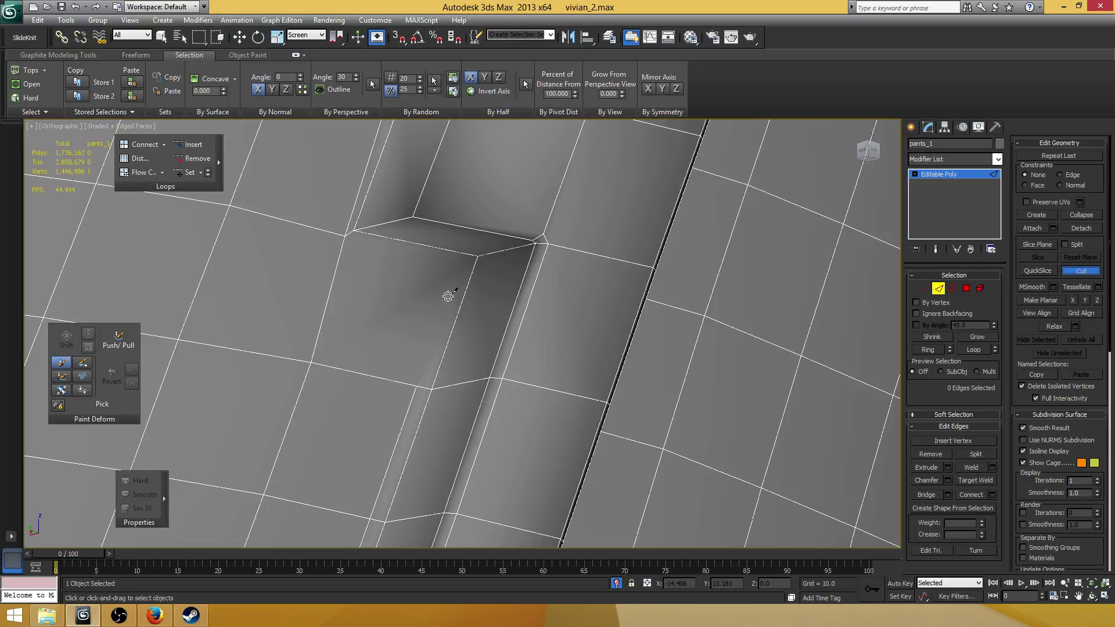
pyautogui.click(458, 264)
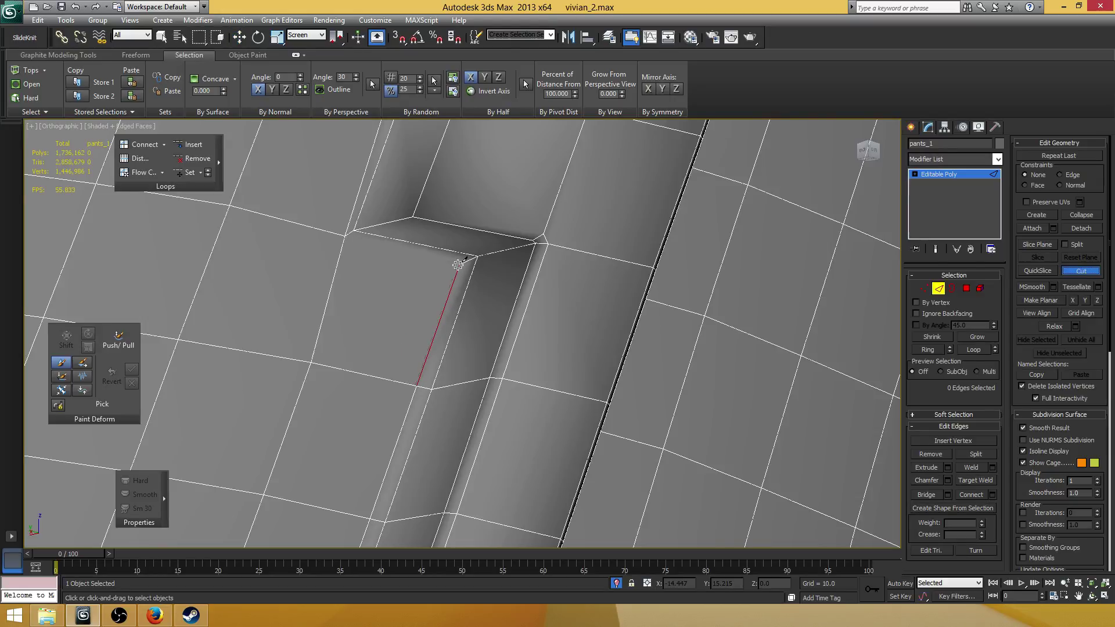
pyautogui.click(346, 237)
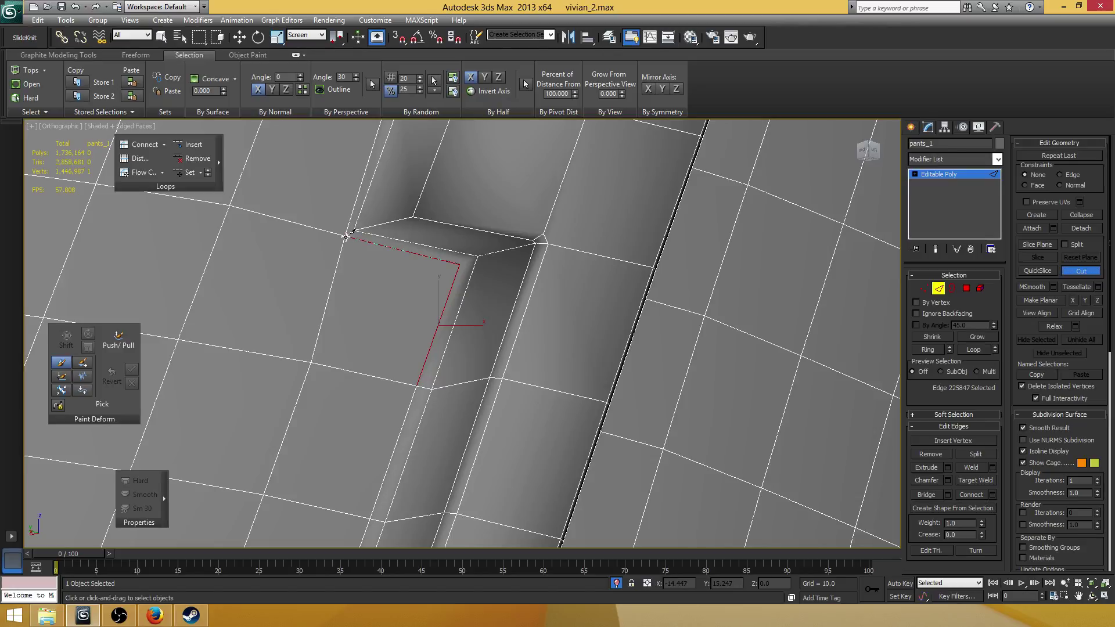
pyautogui.moveTo(398, 284); pyautogui.dragTo(385, 308, button='middle')
pyautogui.press('w')
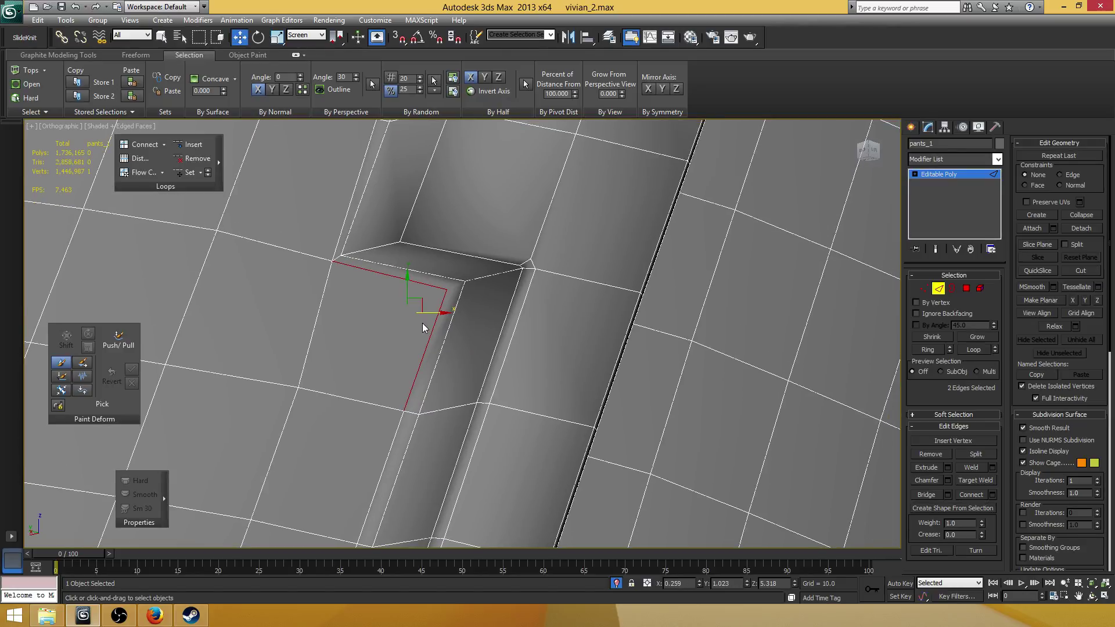
pyautogui.press('1')
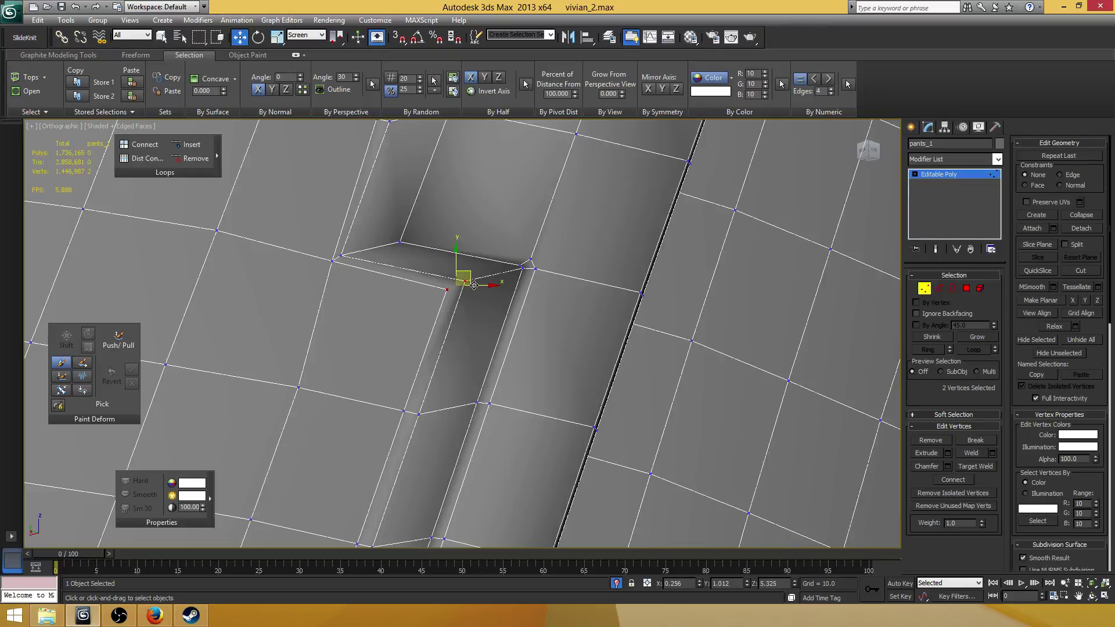
pyautogui.scroll(-5, 464, 331)
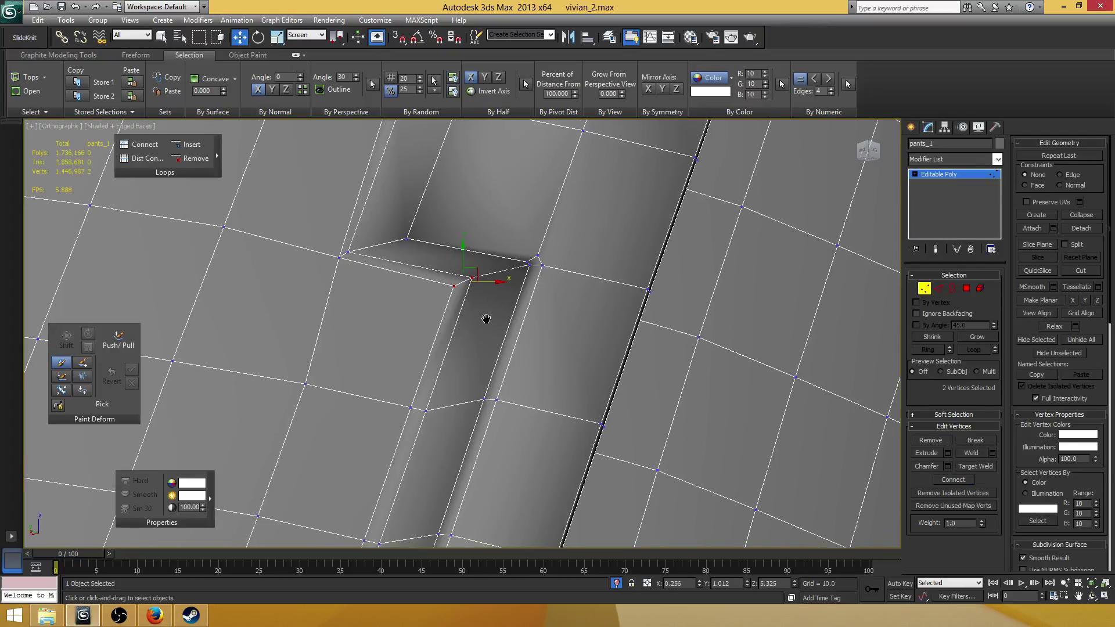
# - Connect the three edges around the next ledge's outer corner with 1 segment and pinch 0, sliding the new edges close to the corner
pyautogui.scroll(5, 454, 336)
pyautogui.press('2')
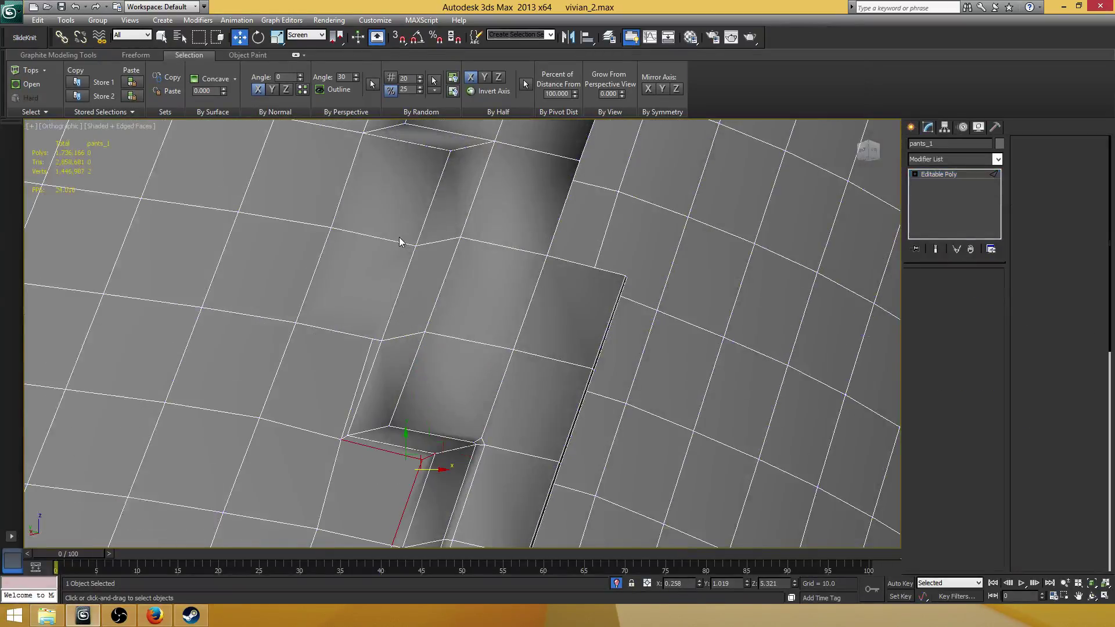
pyautogui.click(398, 237)
pyautogui.moveTo(427, 205); pyautogui.dragTo(429, 315, button='middle')
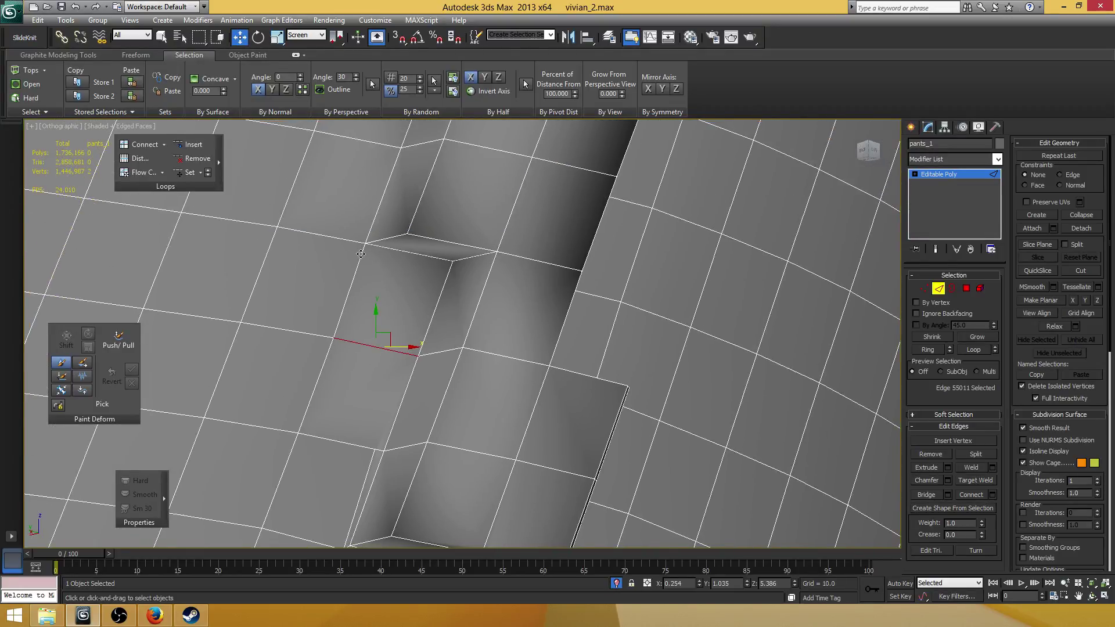
pyautogui.keyDown('ctrl'); pyautogui.click(361, 254); pyautogui.keyUp('ctrl')
pyautogui.keyDown('ctrl'); pyautogui.click(352, 243); pyautogui.keyUp('ctrl')
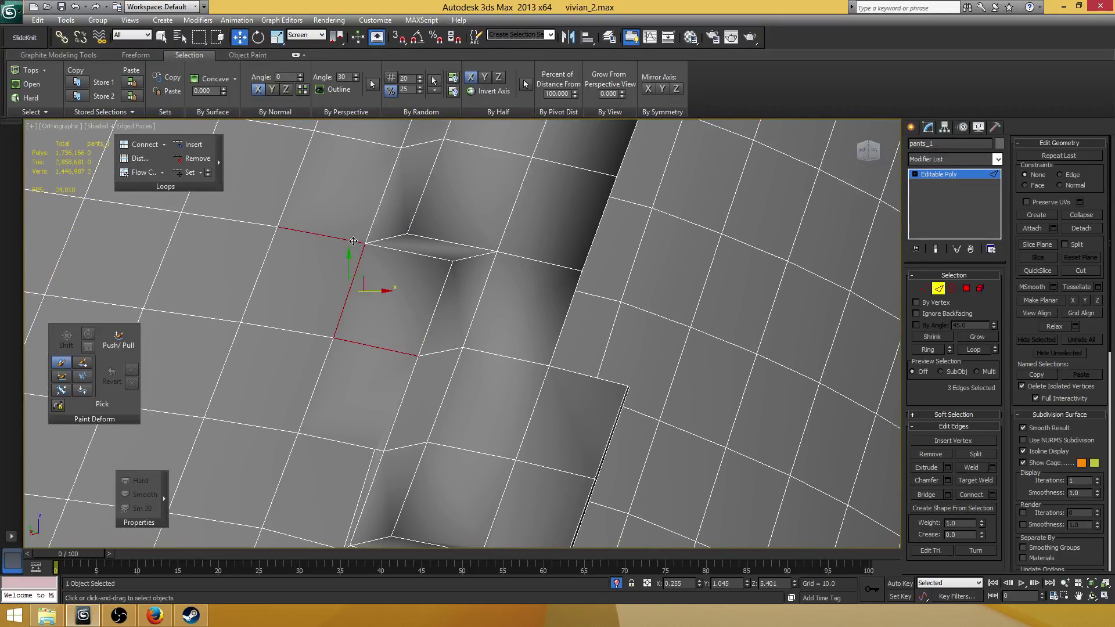
pyautogui.moveTo(509, 274); pyautogui.dragTo(502, 283, button='middle')
pyautogui.click(992, 495)
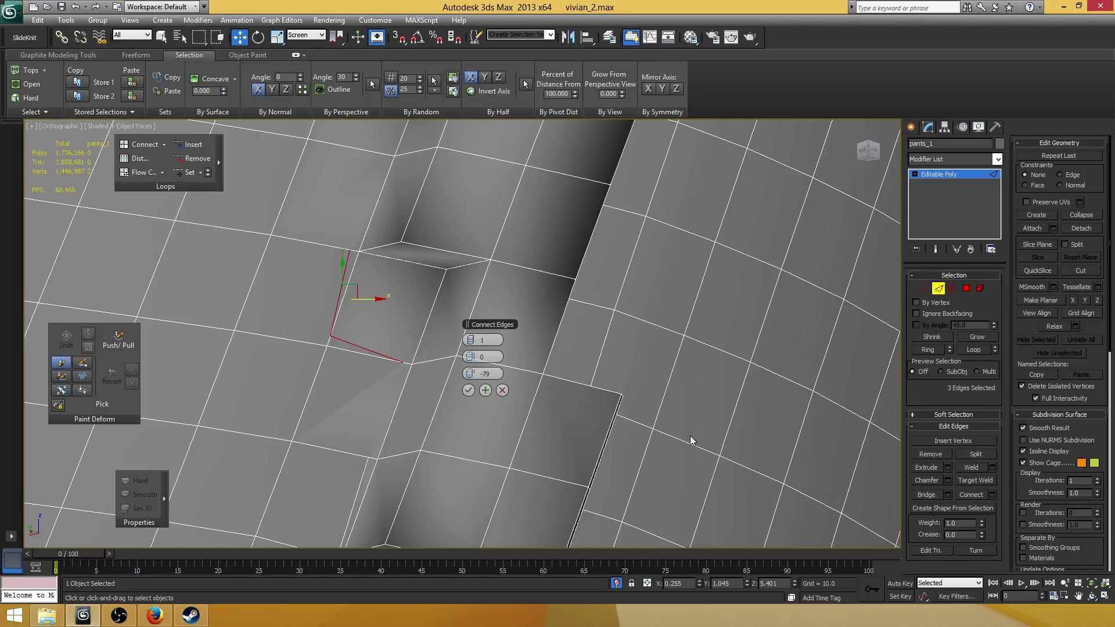
pyautogui.moveTo(471, 374); pyautogui.dragTo(544, 305)
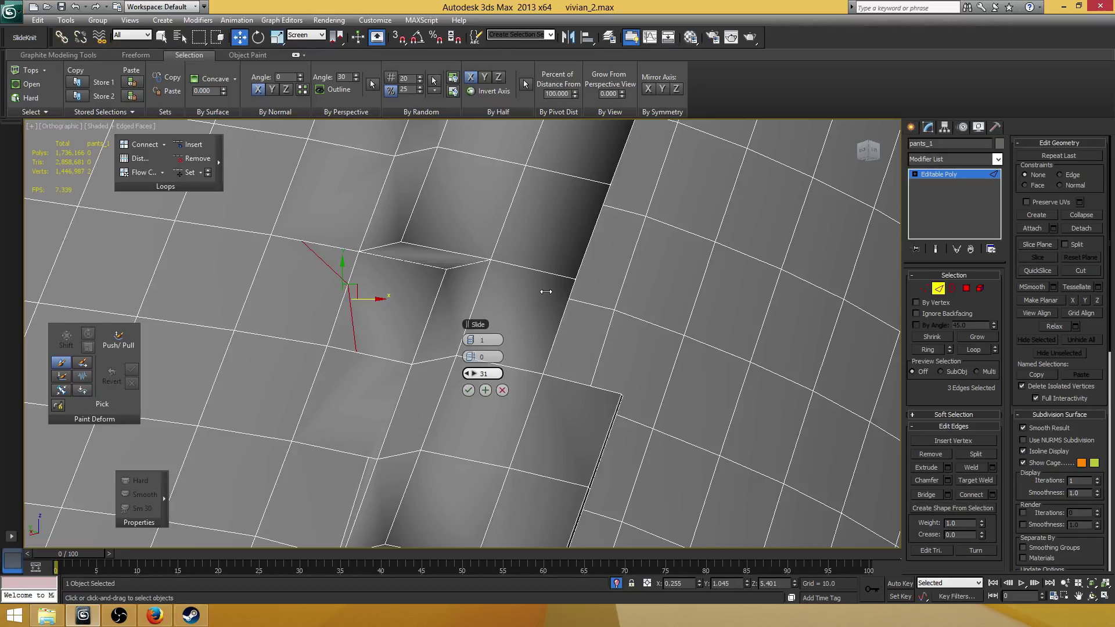
pyautogui.moveTo(548, 286); pyautogui.dragTo(655, 253)
pyautogui.click(469, 390)
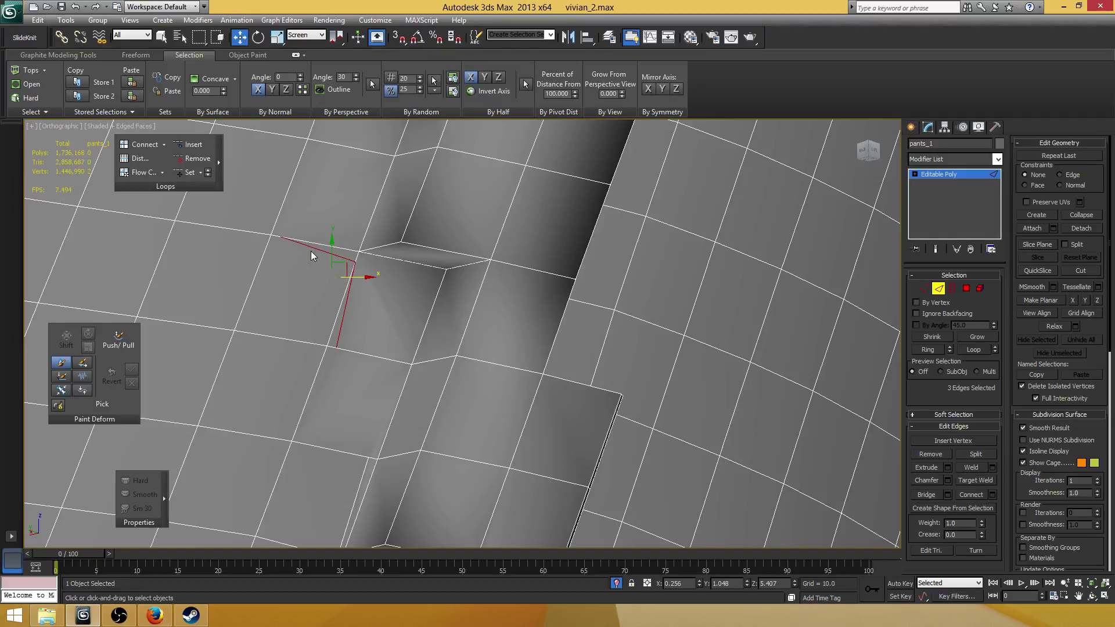
# - Slide the far new vertex along its edge toward the ledge's outer corner and collapse it with the new vertex below that corner
pyautogui.press('1')
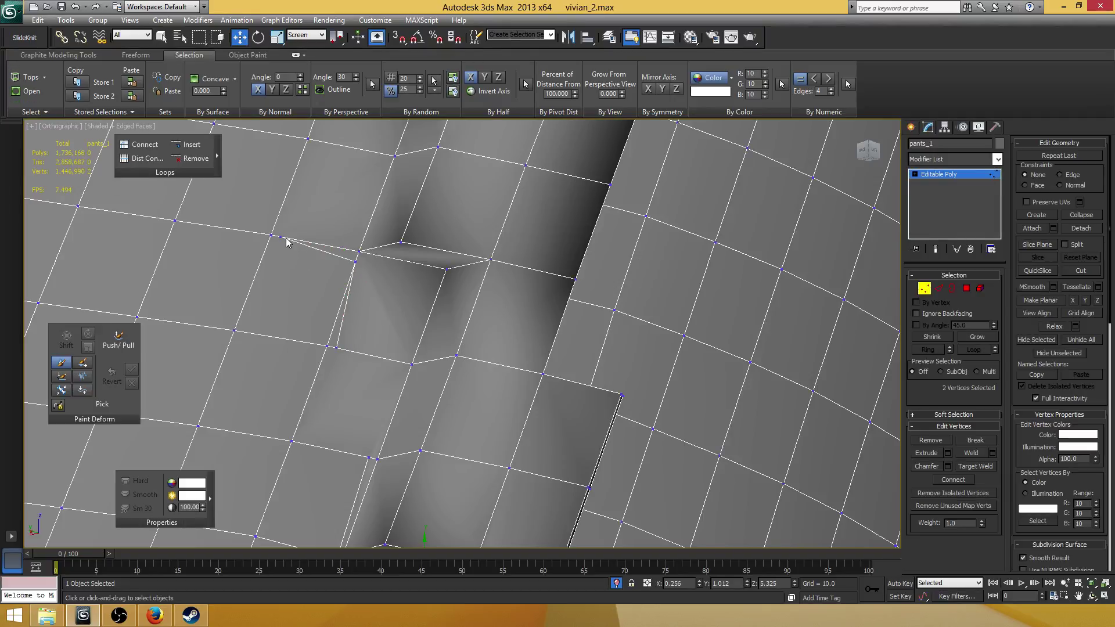
pyautogui.click(282, 237)
pyautogui.moveTo(309, 237); pyautogui.dragTo(355, 260)
pyautogui.keyDown('ctrl'); pyautogui.click(359, 252); pyautogui.keyUp('ctrl')
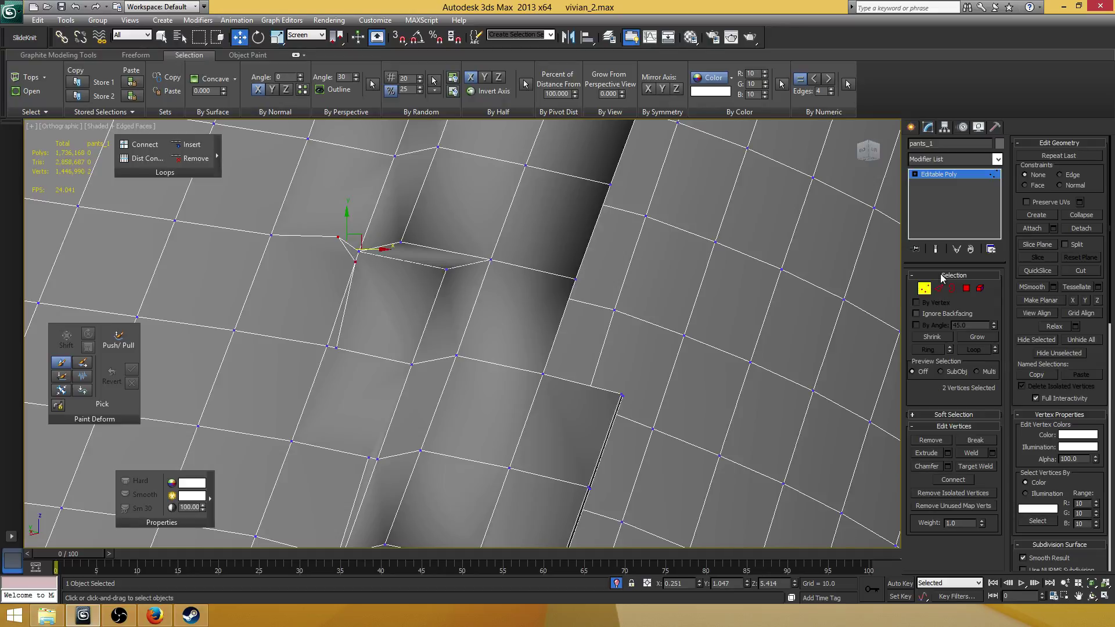
pyautogui.click(1081, 215)
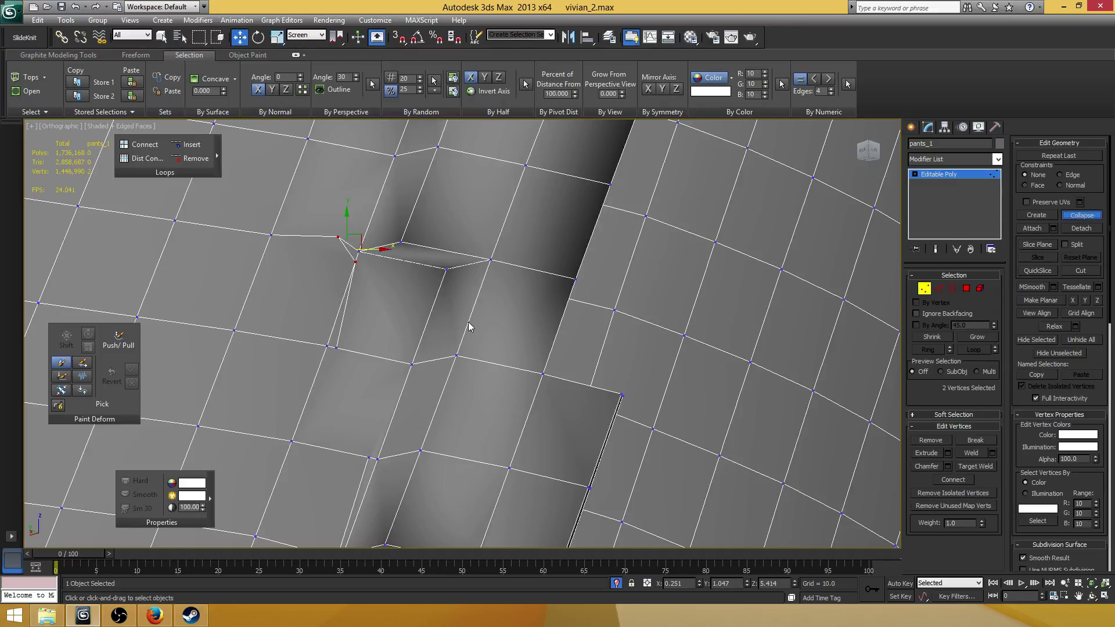
# - Slide the new edge's lower vertex along the row until it sits beside the strip, and connect it to the supporting edge's end vertex below
pyautogui.click(336, 347)
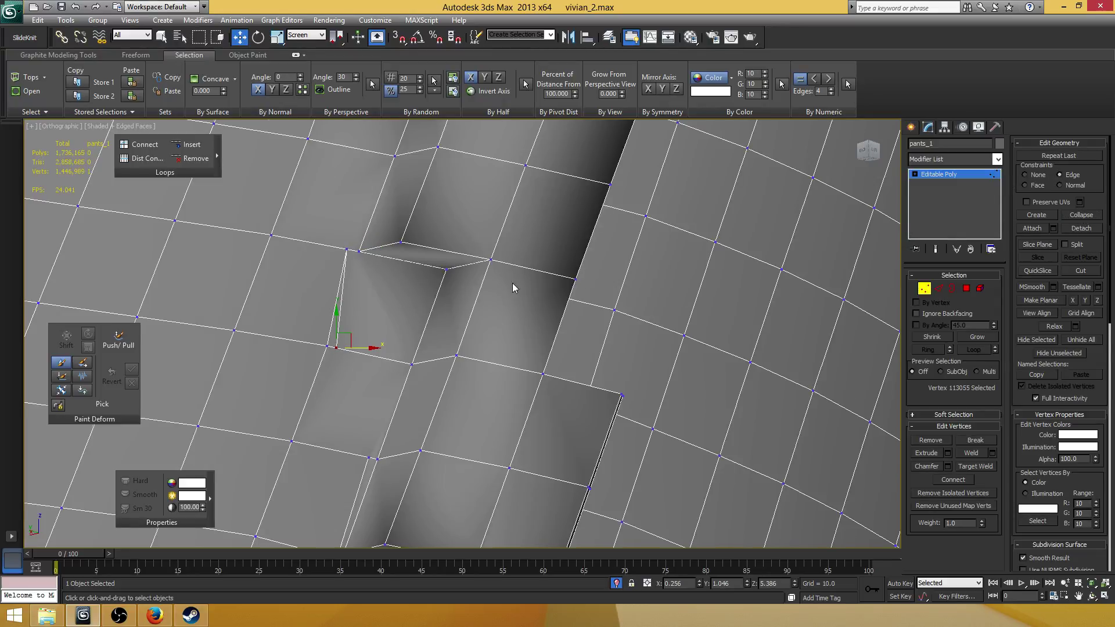
pyautogui.moveTo(513, 283); pyautogui.dragTo(511, 263, button='middle')
pyautogui.moveTo(409, 291); pyautogui.dragTo(410, 269, button='middle')
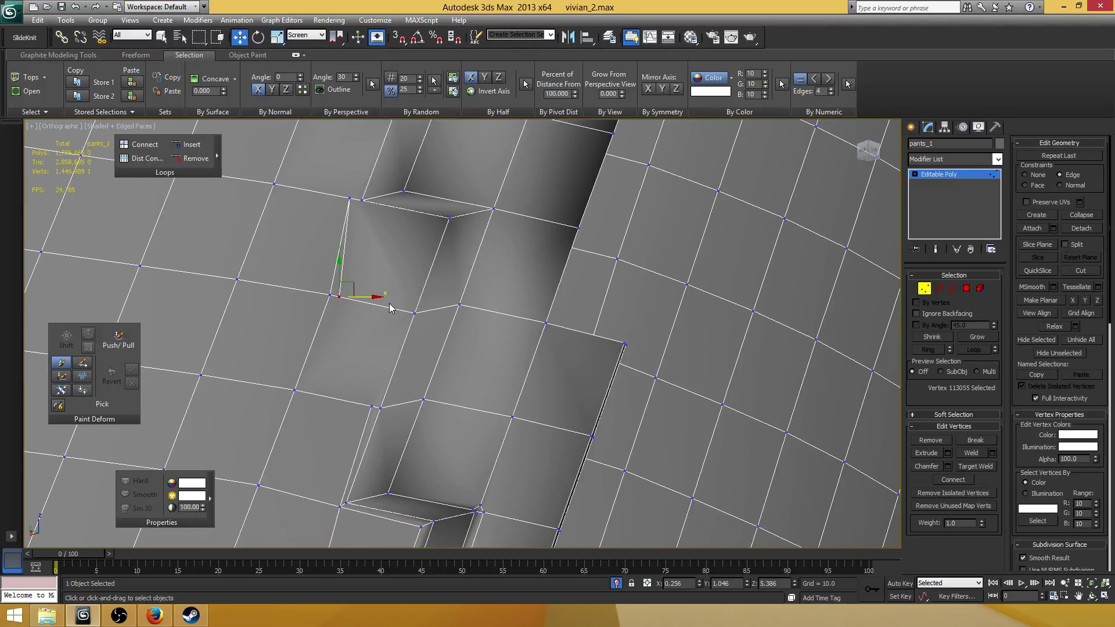
pyautogui.moveTo(357, 296); pyautogui.dragTo(420, 298)
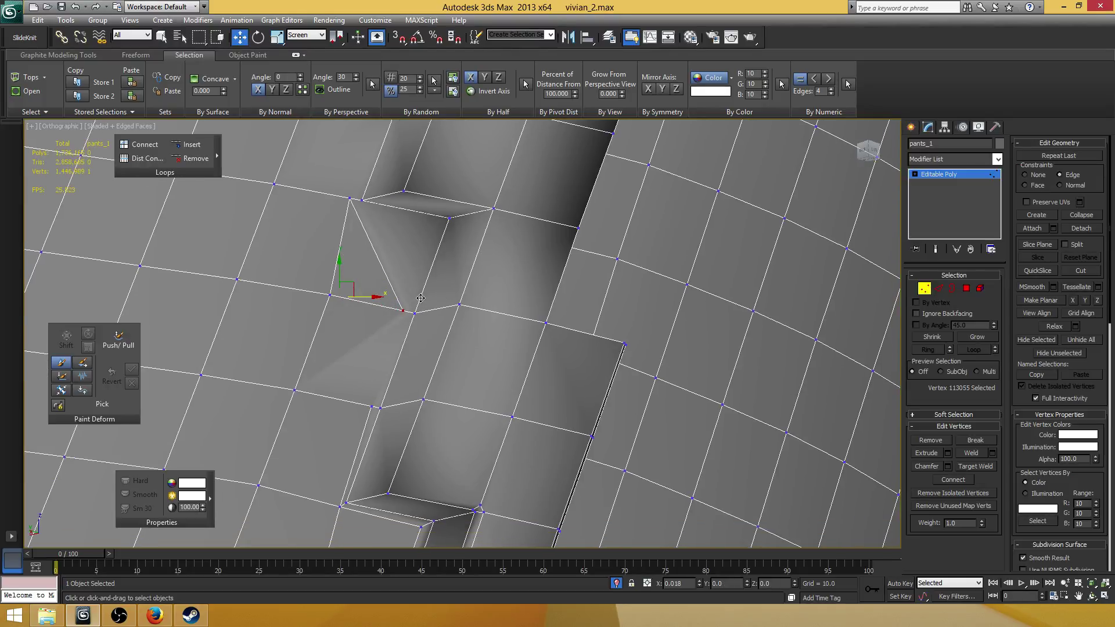
pyautogui.moveTo(389, 397); pyautogui.dragTo(394, 324, button='middle')
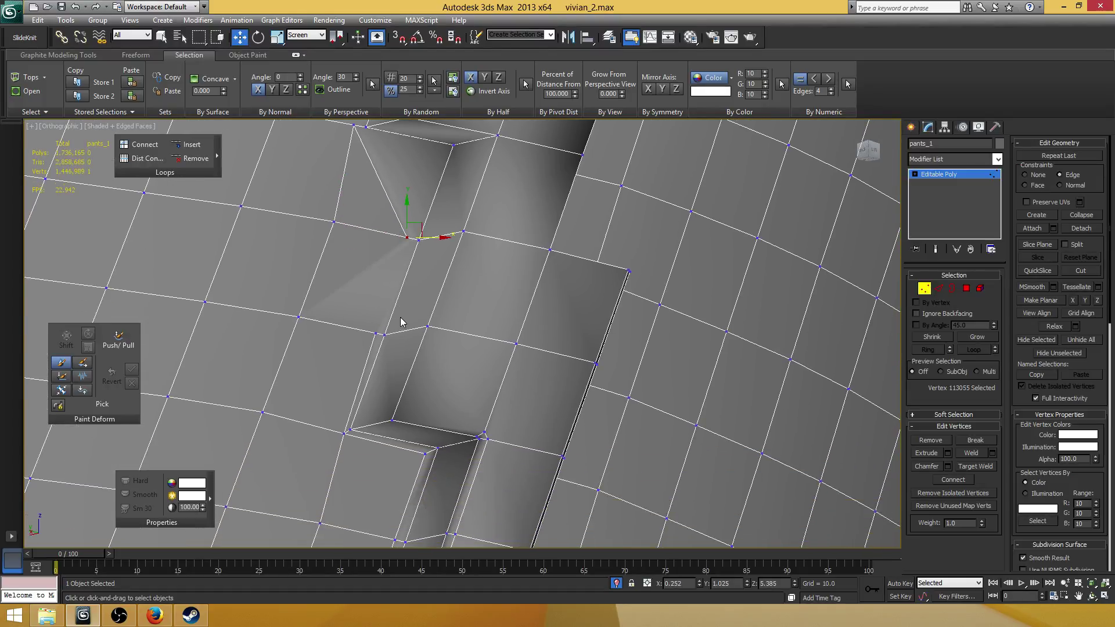
pyautogui.keyDown('ctrl'); pyautogui.click(375, 334); pyautogui.keyUp('ctrl')
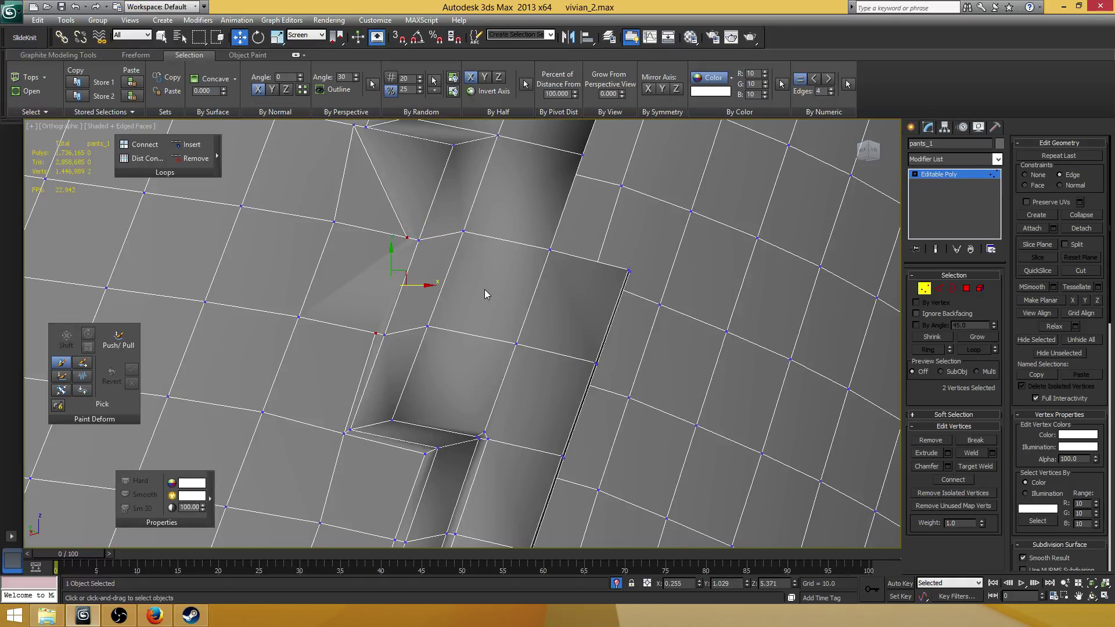
pyautogui.moveTo(499, 285); pyautogui.dragTo(458, 286, button='middle')
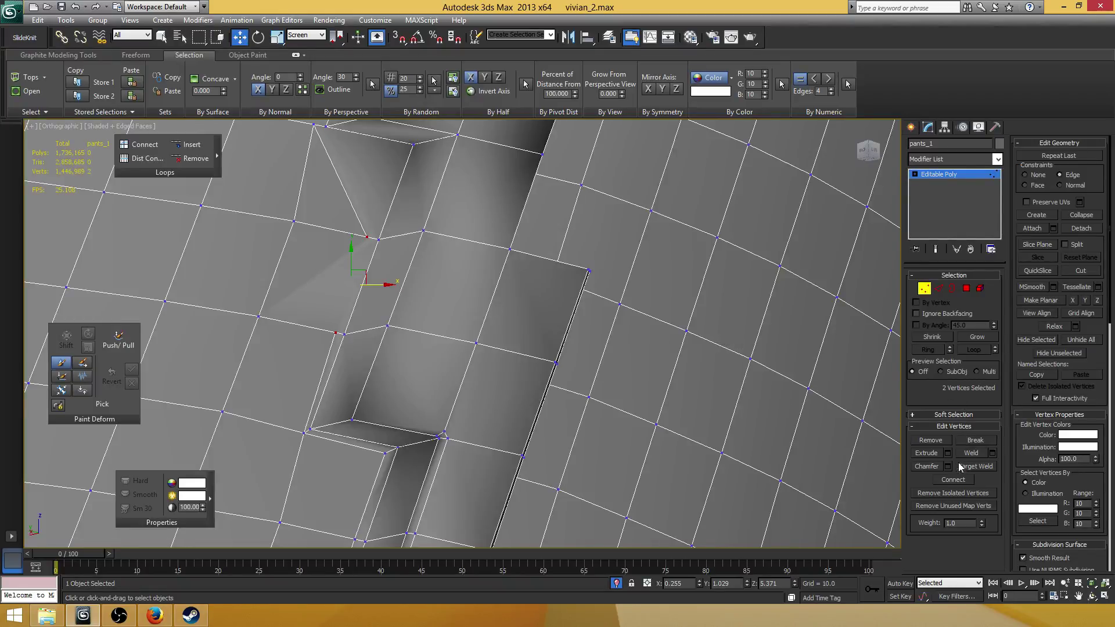
pyautogui.click(953, 479)
# - Connect the slanted supporting edge and the ledge's lower border edge with 1 segment
pyautogui.moveTo(367, 185); pyautogui.dragTo(343, 301, button='middle')
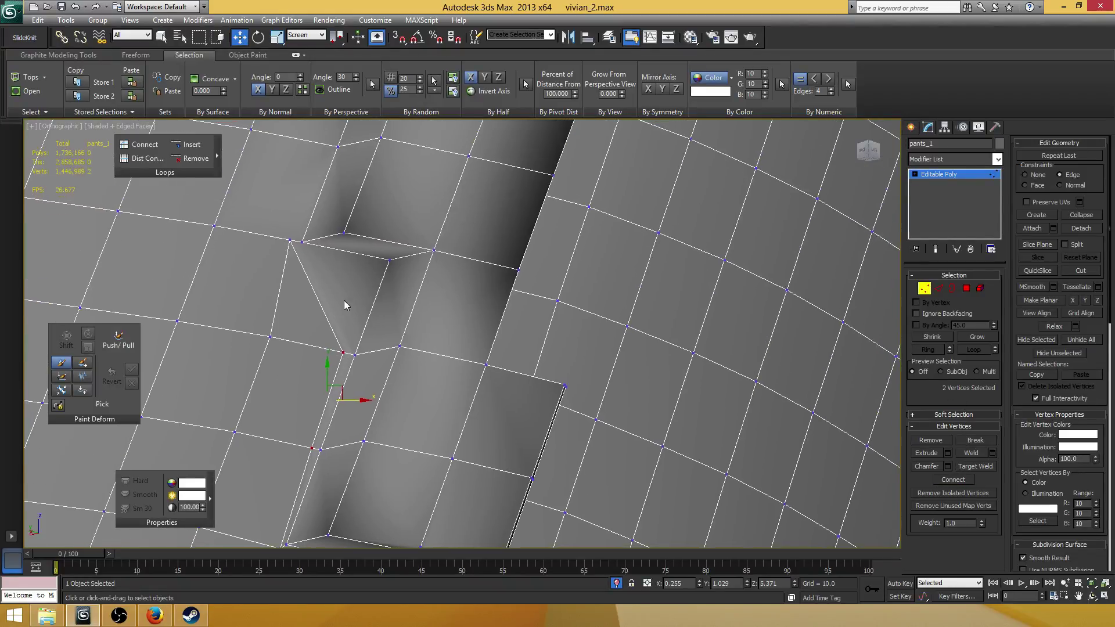
pyautogui.press('2')
pyautogui.click(308, 277)
pyautogui.keyDown('ctrl'); pyautogui.click(368, 255); pyautogui.keyUp('ctrl')
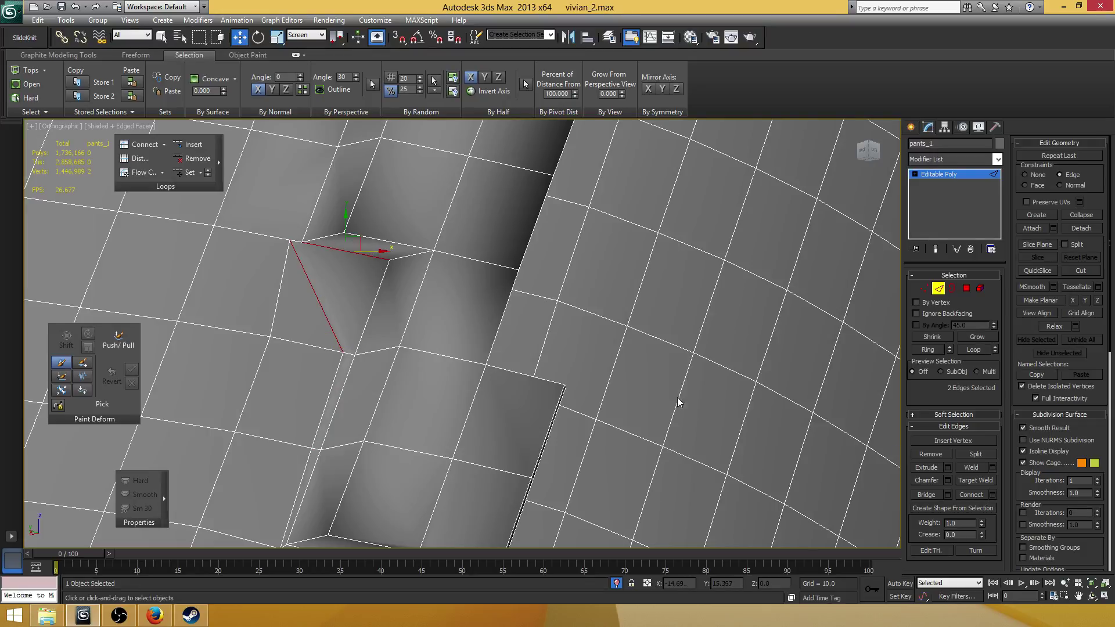
pyautogui.click(993, 495)
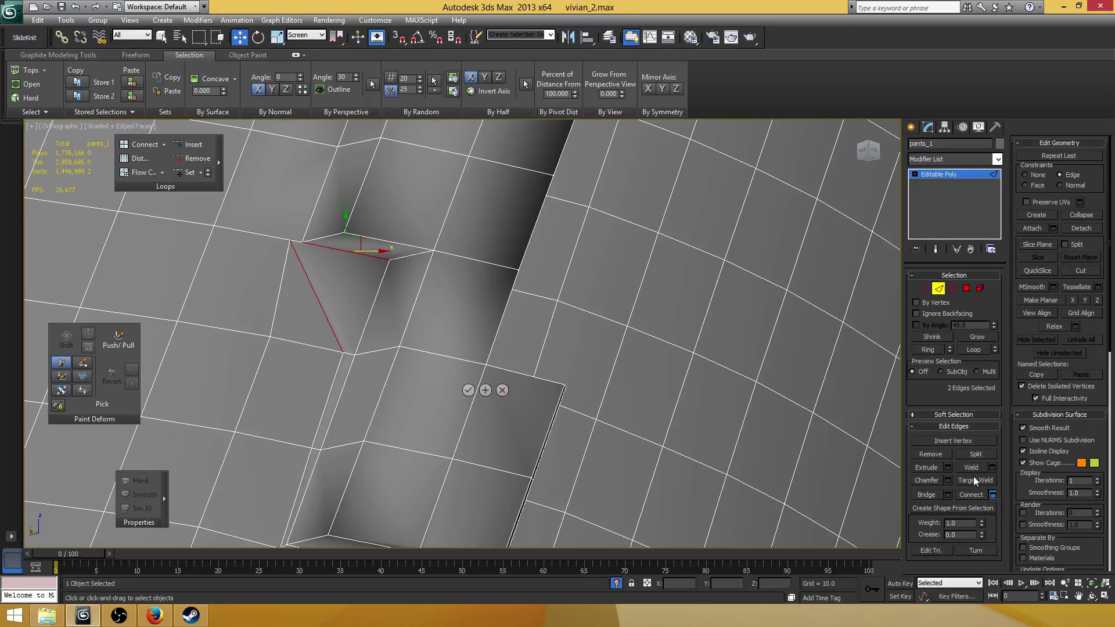
pyautogui.click(466, 388)
# - Target-weld the new vertex on the ledge border to the ledge's inner corner vertex
pyautogui.press('1')
pyautogui.click(427, 255)
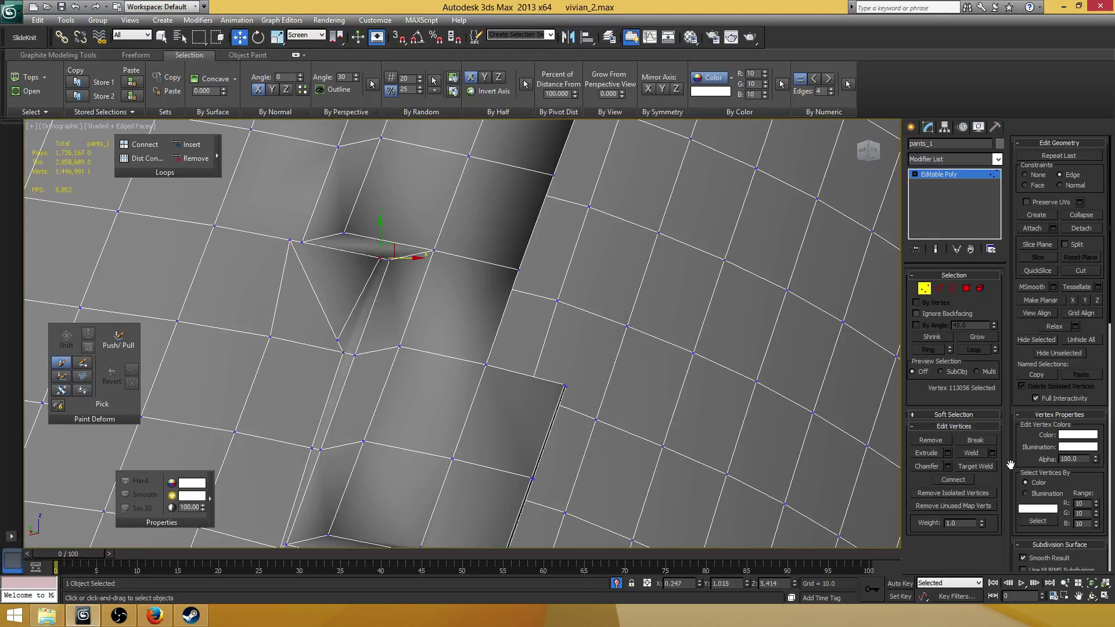
pyautogui.click(975, 466)
pyautogui.click(427, 254)
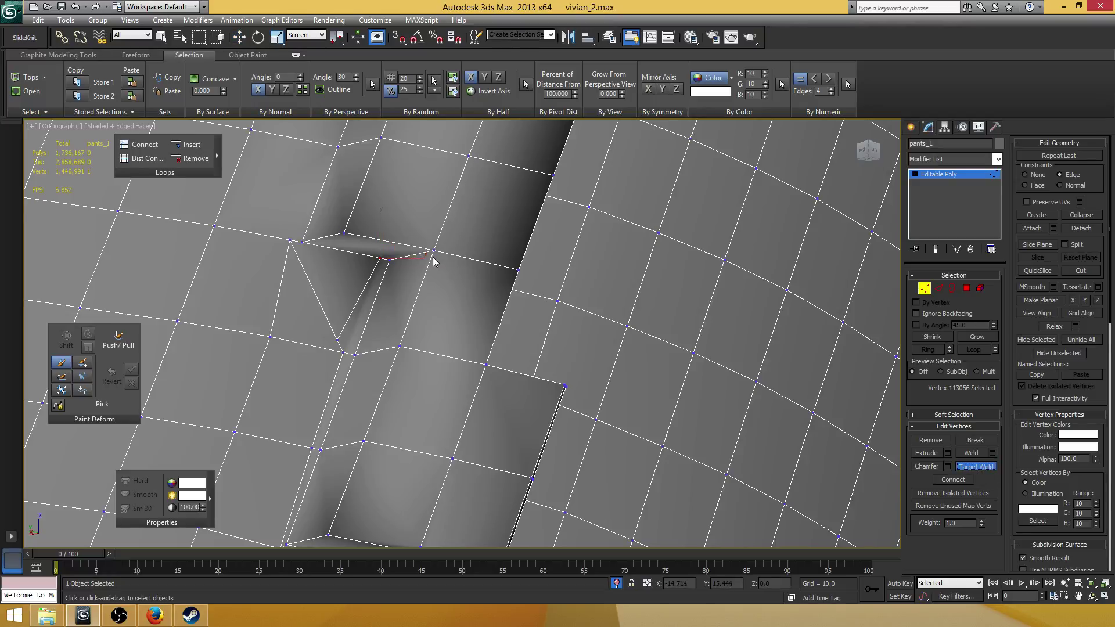
pyautogui.click(388, 260)
pyautogui.press('w')
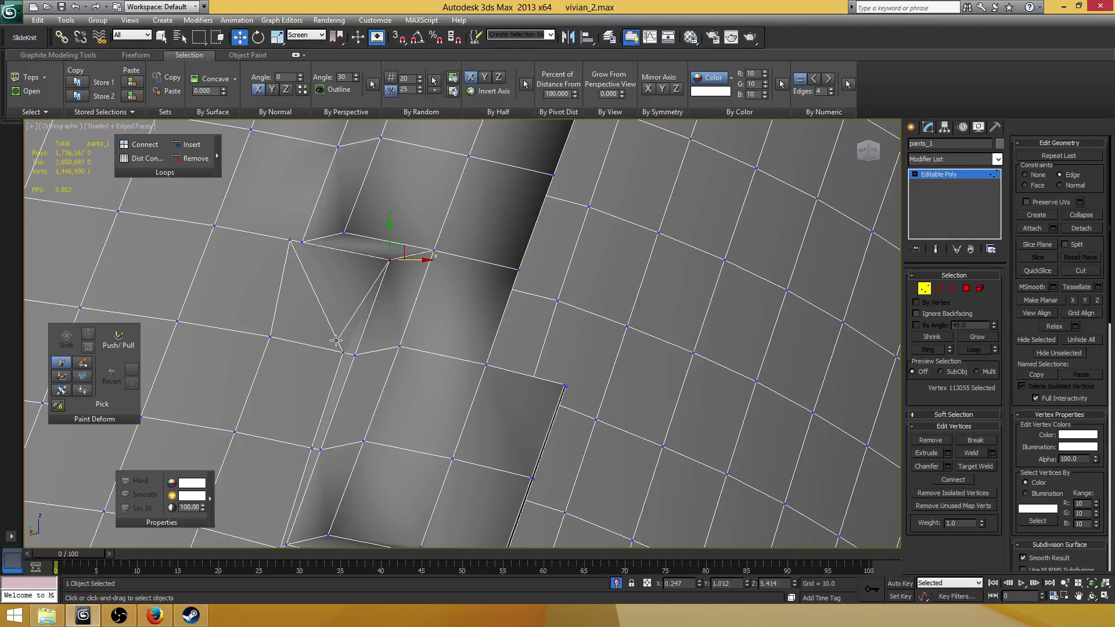
# - Move the slanted edge's new vertex up beside the ledge's inner corner, and shift the outer corner's supporting vertex slightly down
pyautogui.click(337, 341)
pyautogui.moveTo(336, 309); pyautogui.dragTo(420, 268)
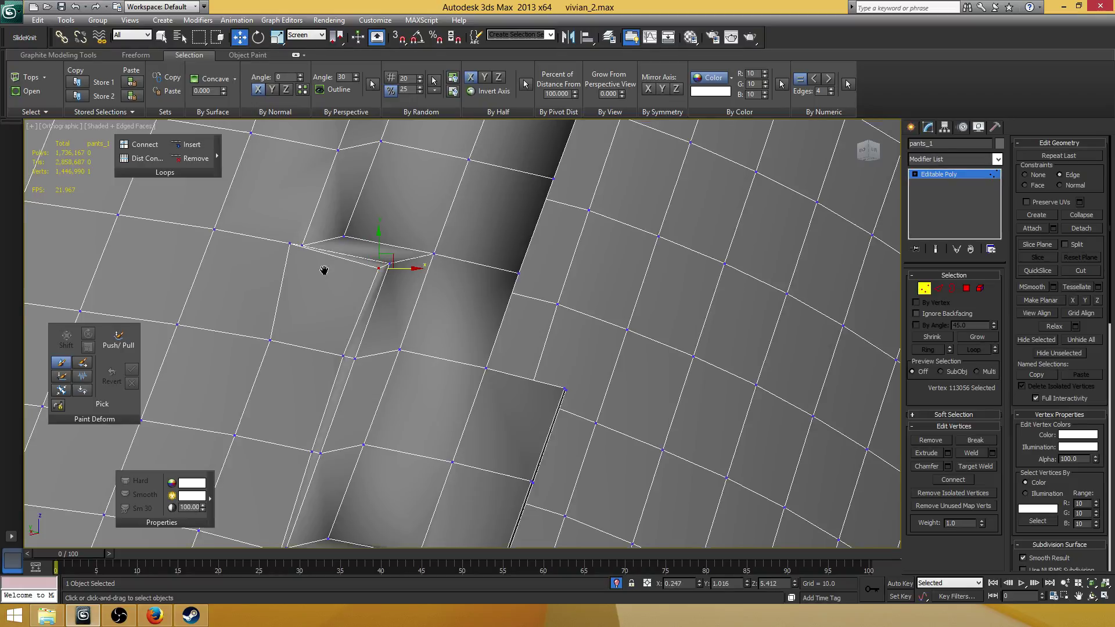
pyautogui.click(290, 245)
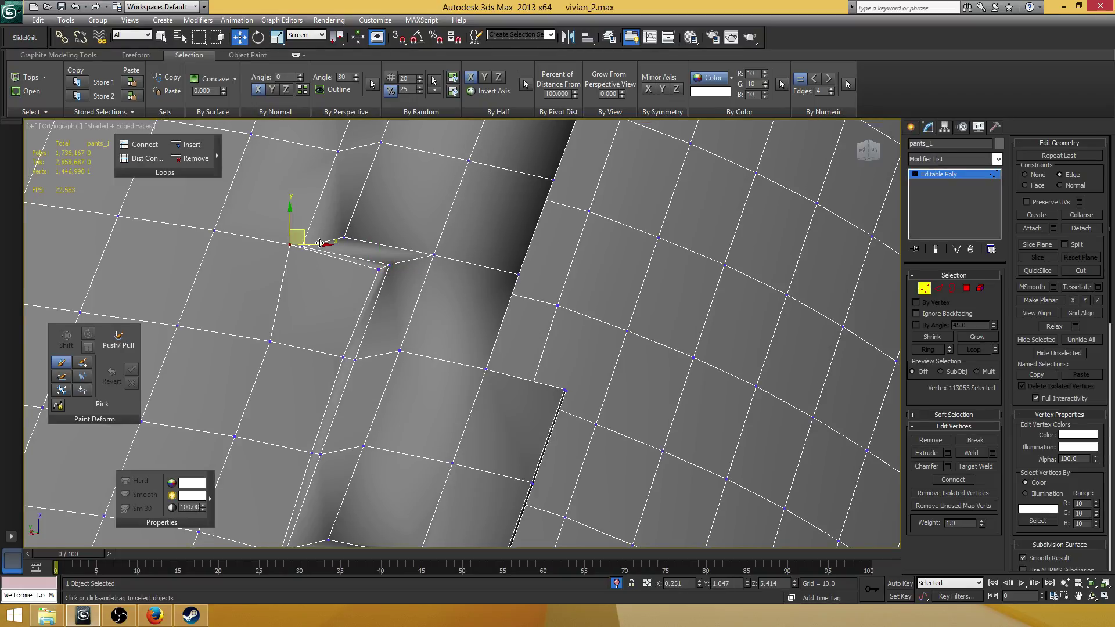
pyautogui.moveTo(341, 251); pyautogui.dragTo(307, 239, button='middle')
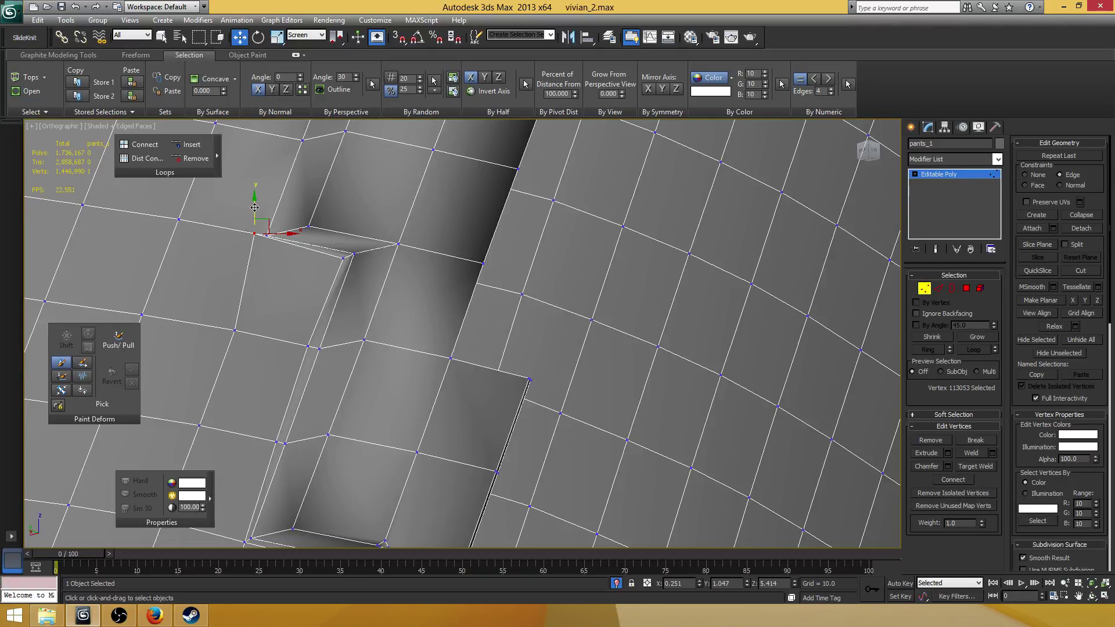
pyautogui.moveTo(301, 190); pyautogui.dragTo(265, 270, button='middle')
pyautogui.moveTo(269, 229); pyautogui.dragTo(261, 255, button='middle')
# - Connect the row edge above the ledge and the short edge at its outer corner with 1 segment, pinch 0 and slide 78
pyautogui.press('2')
pyautogui.click(244, 238)
pyautogui.moveTo(277, 210); pyautogui.dragTo(332, 240, button='middle')
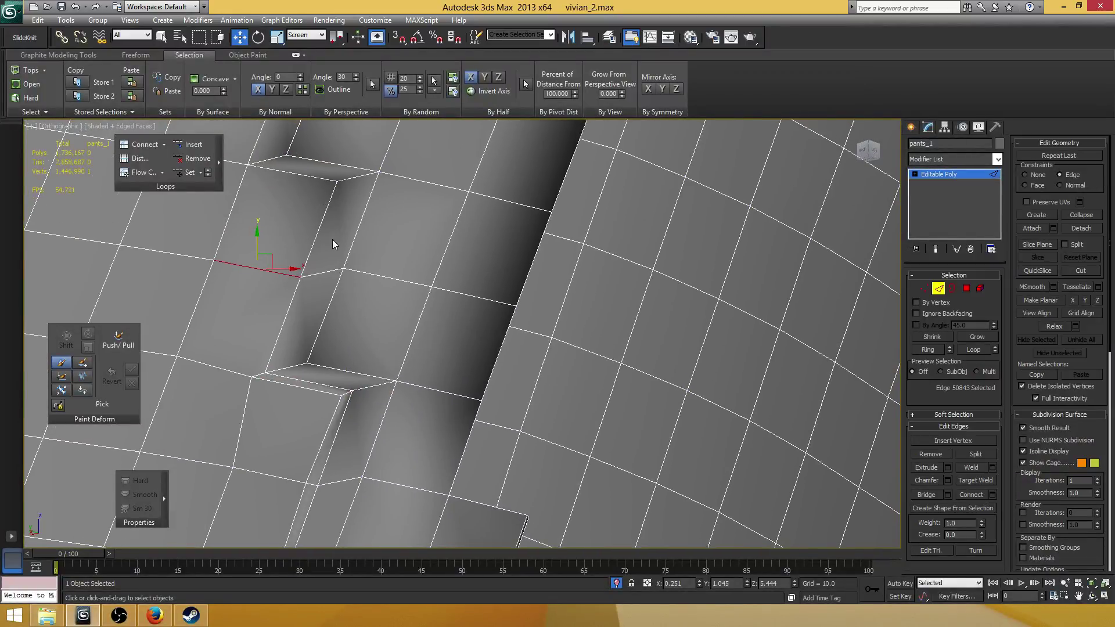
pyautogui.moveTo(330, 288); pyautogui.dragTo(340, 205, button='middle')
pyautogui.scroll(2, 300, 252)
pyautogui.moveTo(229, 270); pyautogui.dragTo(308, 269, button='middle')
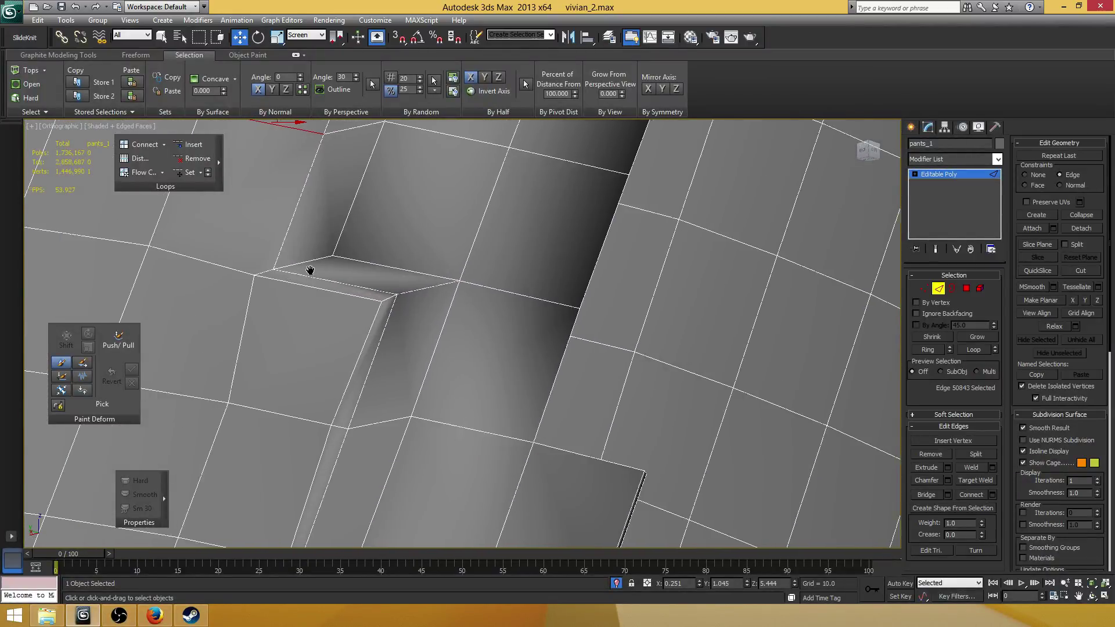
pyautogui.keyDown('ctrl'); pyautogui.click(268, 272); pyautogui.keyUp('ctrl')
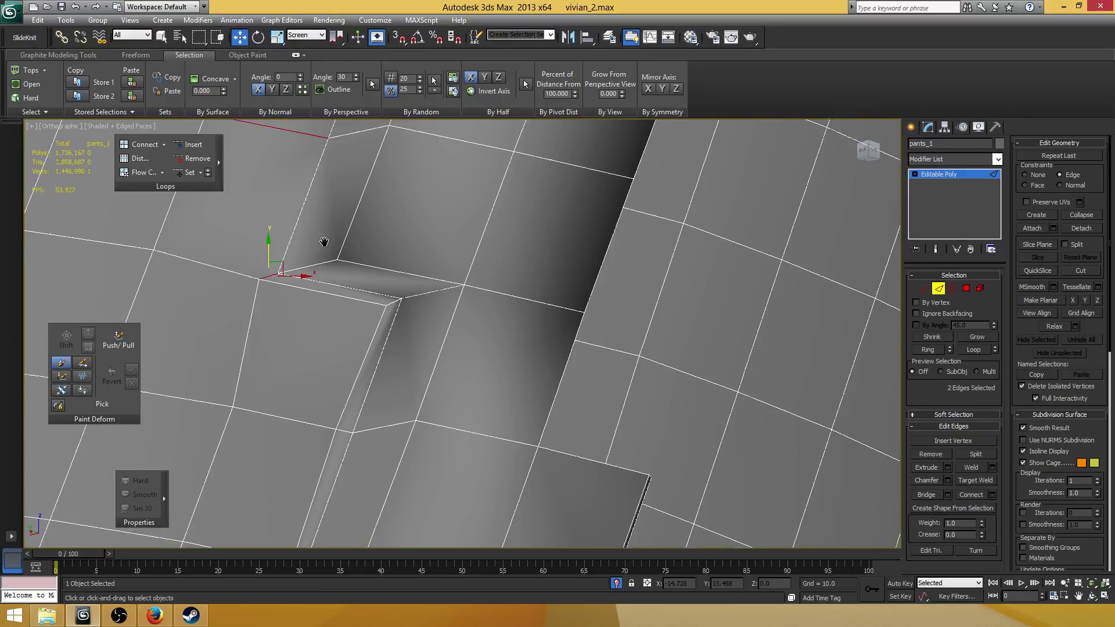
pyautogui.scroll(-2, 334, 227)
pyautogui.moveTo(336, 222); pyautogui.dragTo(425, 276, button='middle')
pyautogui.scroll(2, 357, 270)
pyautogui.click(993, 494)
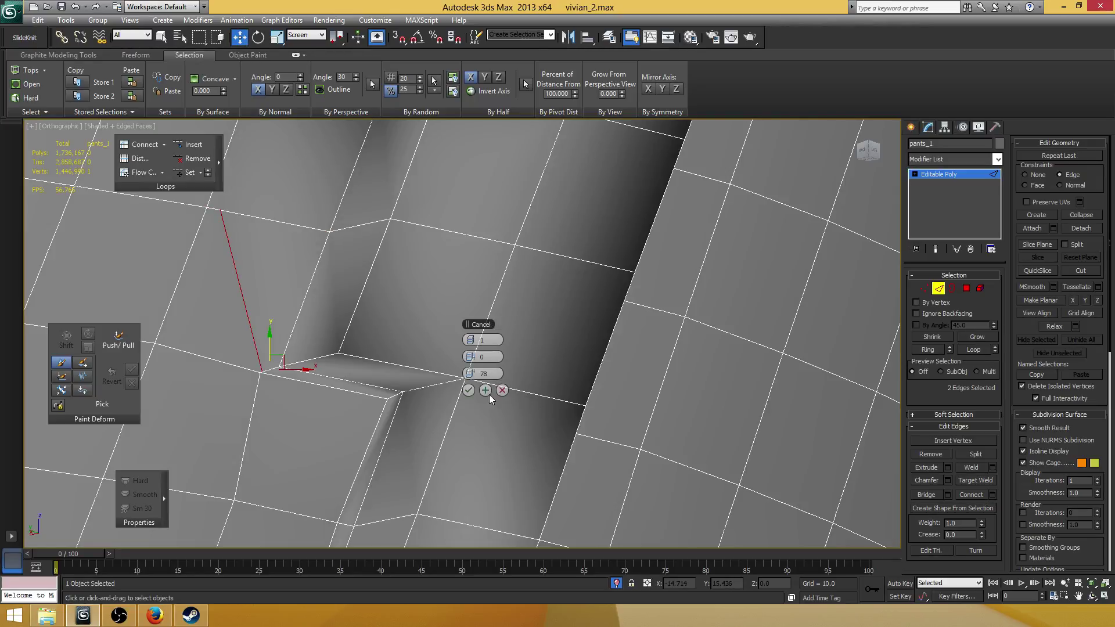
pyautogui.click(468, 390)
# - Slide the new edge's upper vertex along its row until it sits close beside the strip border
pyautogui.press('1')
pyautogui.click(221, 211)
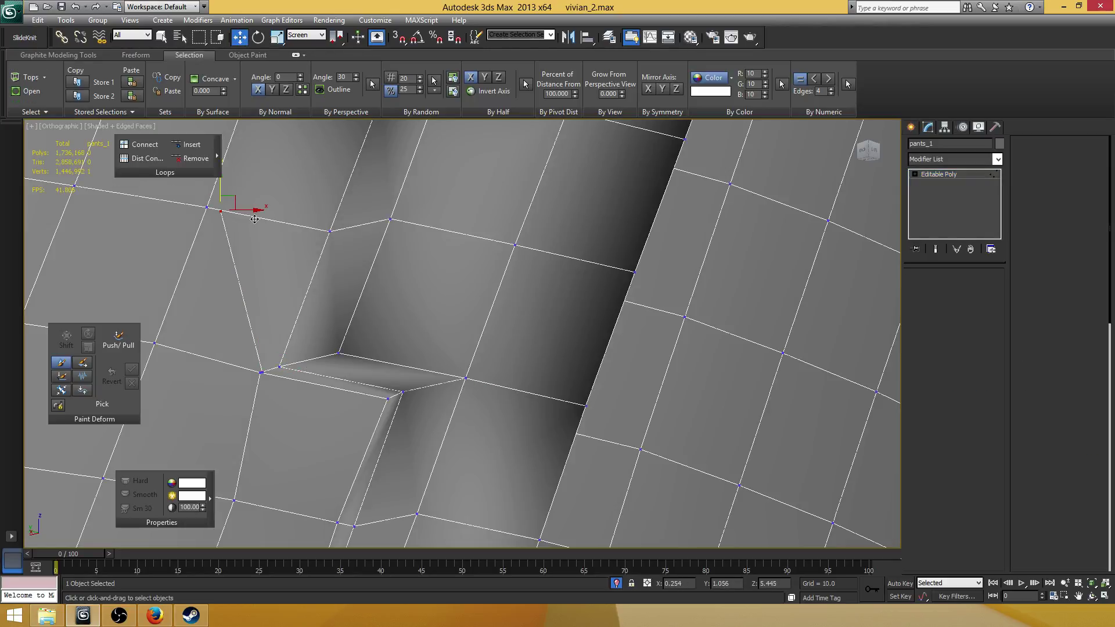
pyautogui.moveTo(254, 219); pyautogui.dragTo(313, 252)
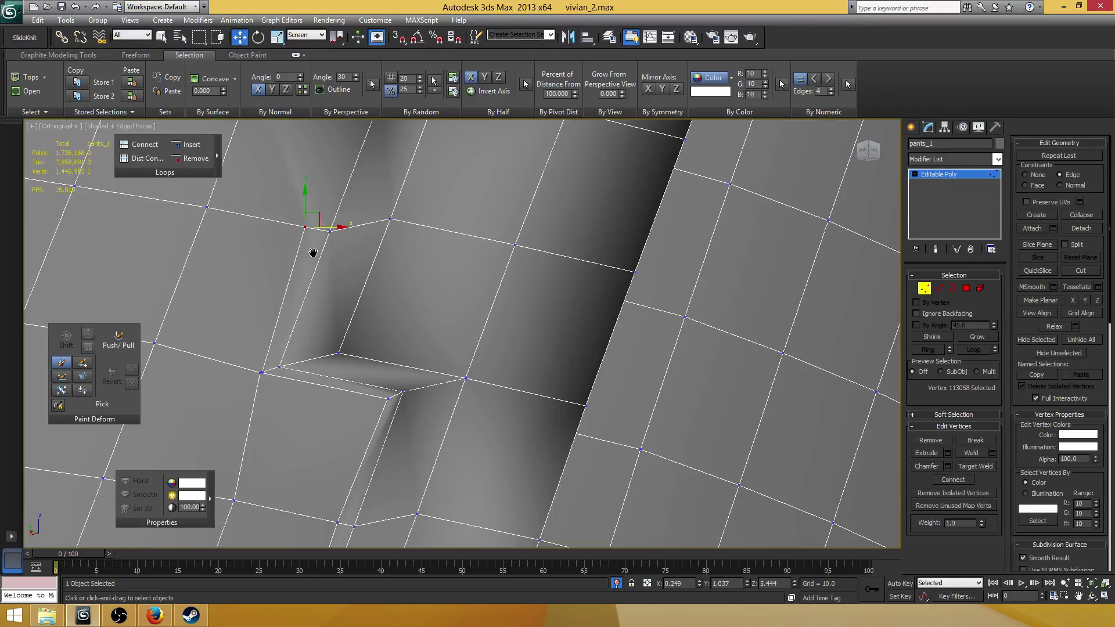
# - Select the two nearly overlapping vertices at the ledge's outer corner in wireframe and collapse them into one
pyautogui.moveTo(313, 253); pyautogui.dragTo(334, 200, button='middle')
pyautogui.scroll(4, 297, 323)
pyautogui.moveTo(102, 325); pyautogui.dragTo(367, 292, button='middle')
pyautogui.press('F3')
pyautogui.moveTo(390, 288); pyautogui.dragTo(342, 254)
pyautogui.press('F3')
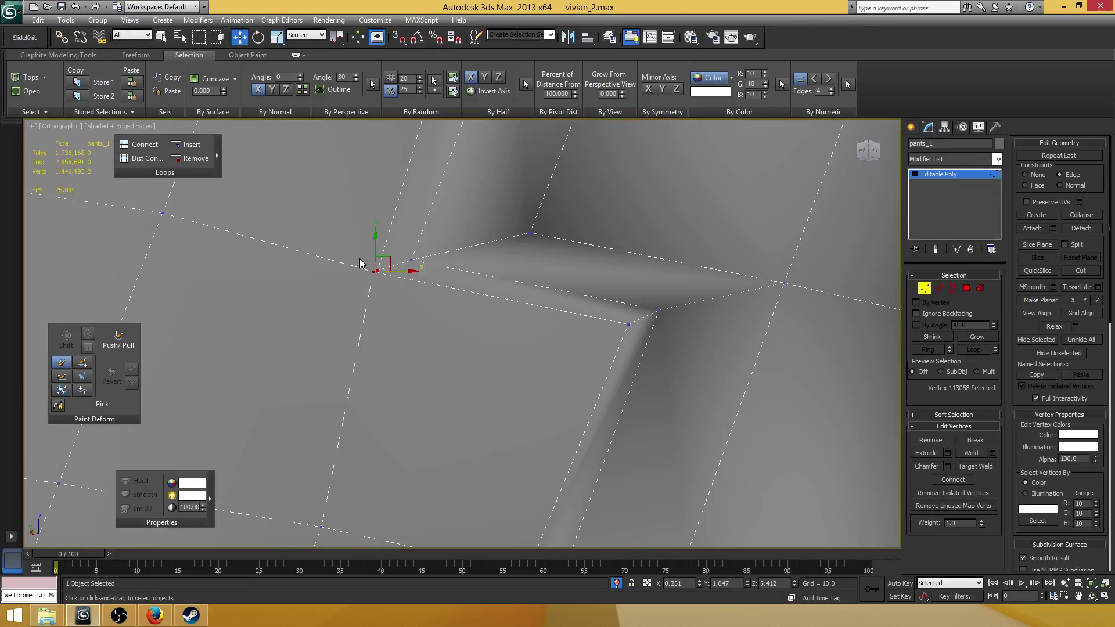
# - Nudge the supporting edge's upper vertex slightly closer to the strip border above the ledge
pyautogui.moveTo(486, 212); pyautogui.dragTo(495, 313, button='middle')
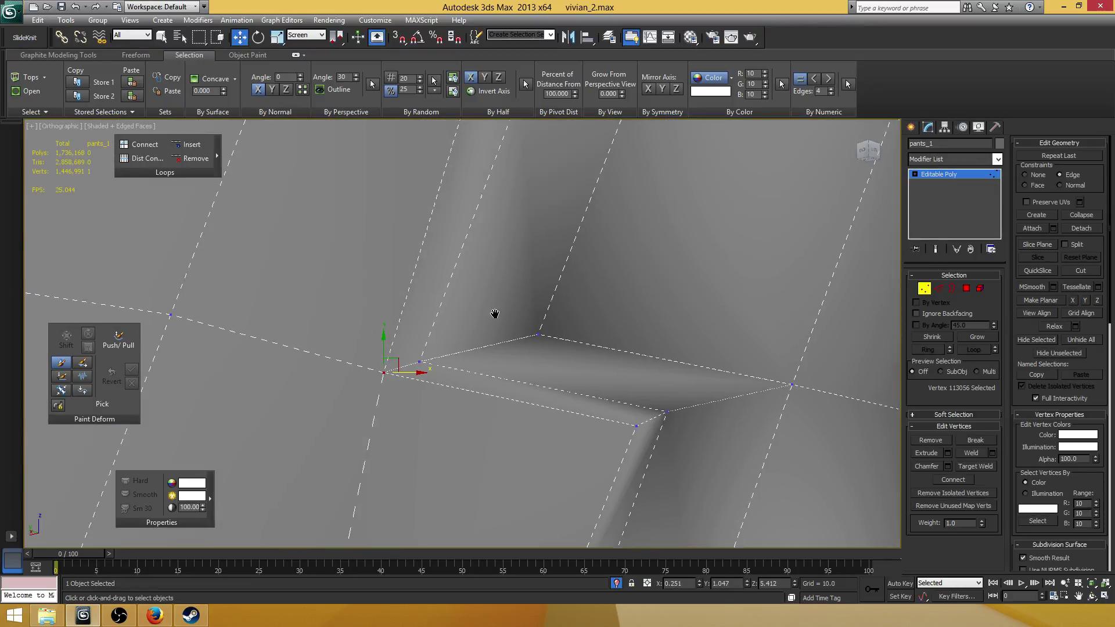
pyautogui.scroll(-4, 495, 314)
pyautogui.click(432, 288)
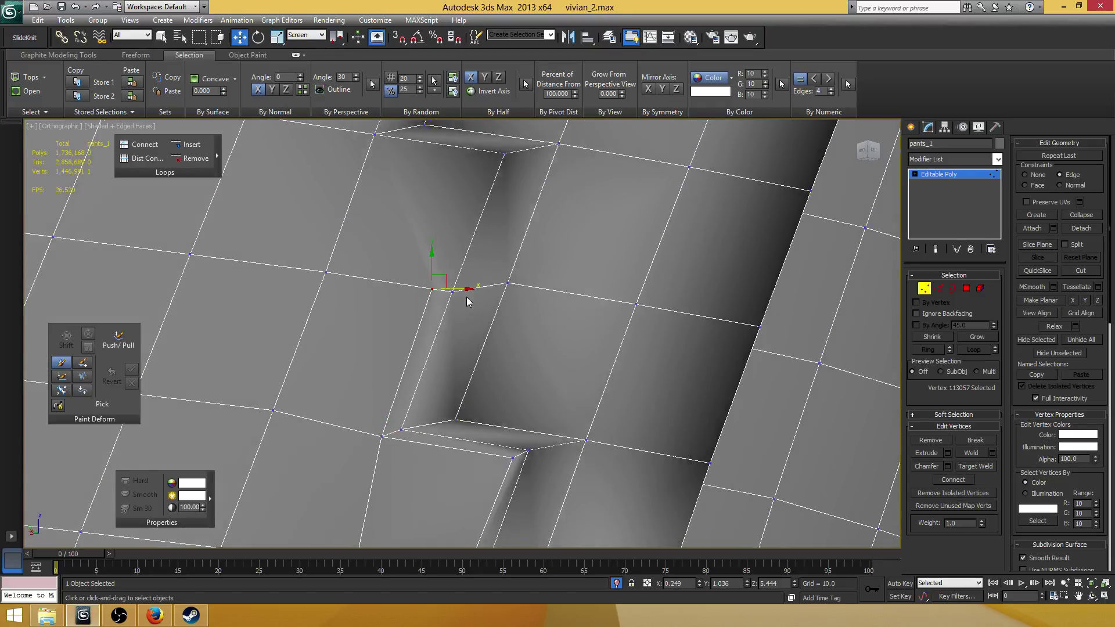
pyautogui.moveTo(463, 289); pyautogui.dragTo(469, 289)
# - Connect the row edge and the adjoining downward edge at the next ledge's outer corner with 1 segment, pinch 0 and slide 78
pyautogui.scroll(-3, 464, 288)
pyautogui.moveTo(455, 290); pyautogui.dragTo(457, 392, button='middle')
pyautogui.press('2')
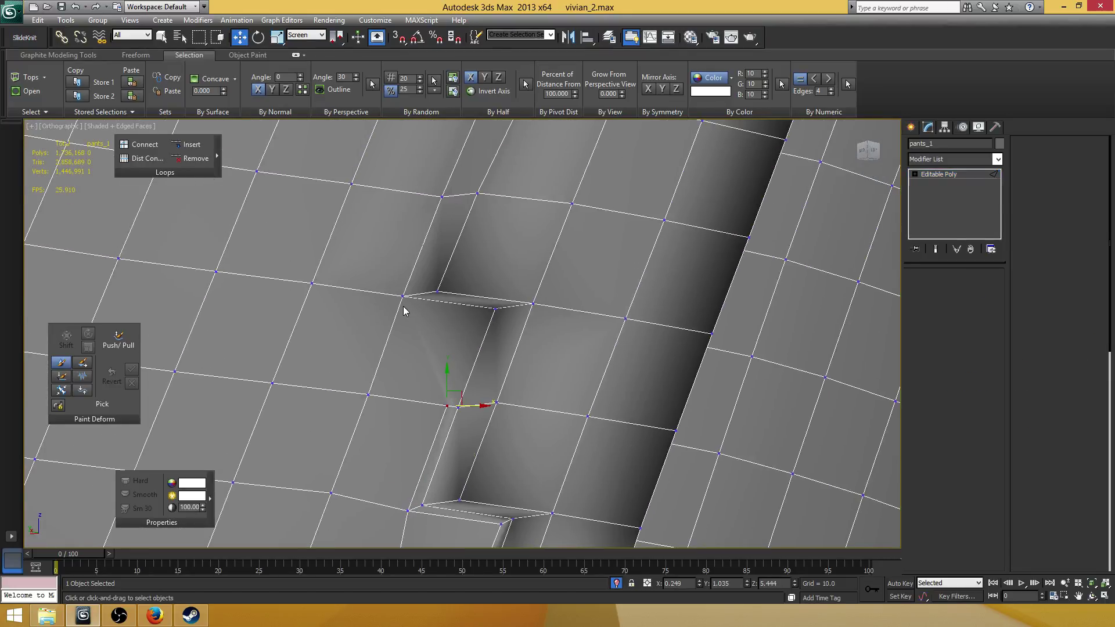
pyautogui.press('2')
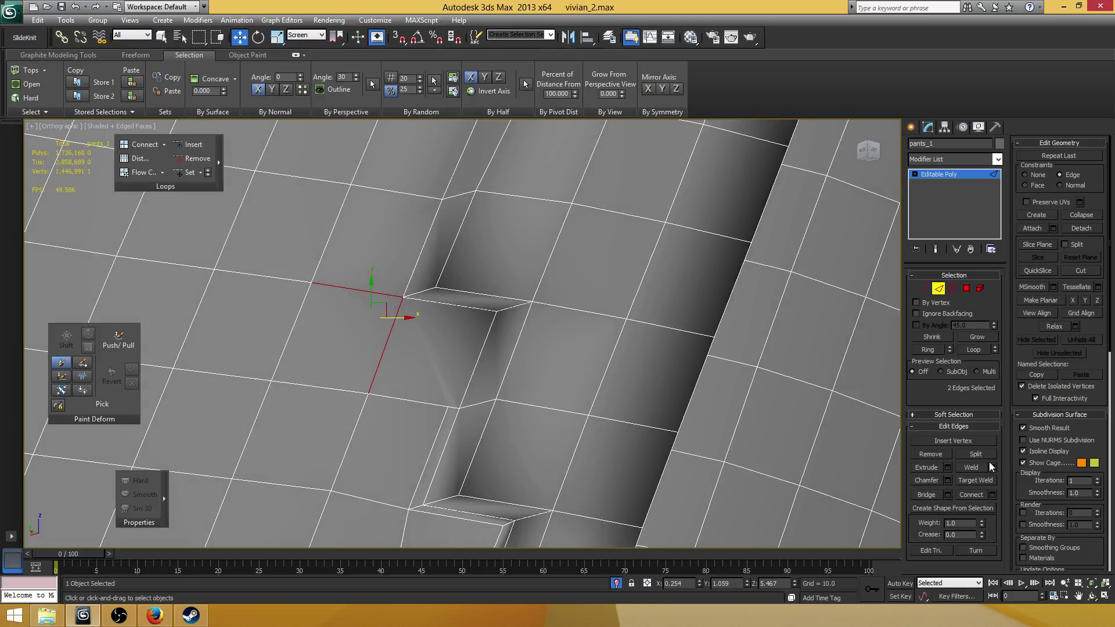
pyautogui.click(992, 495)
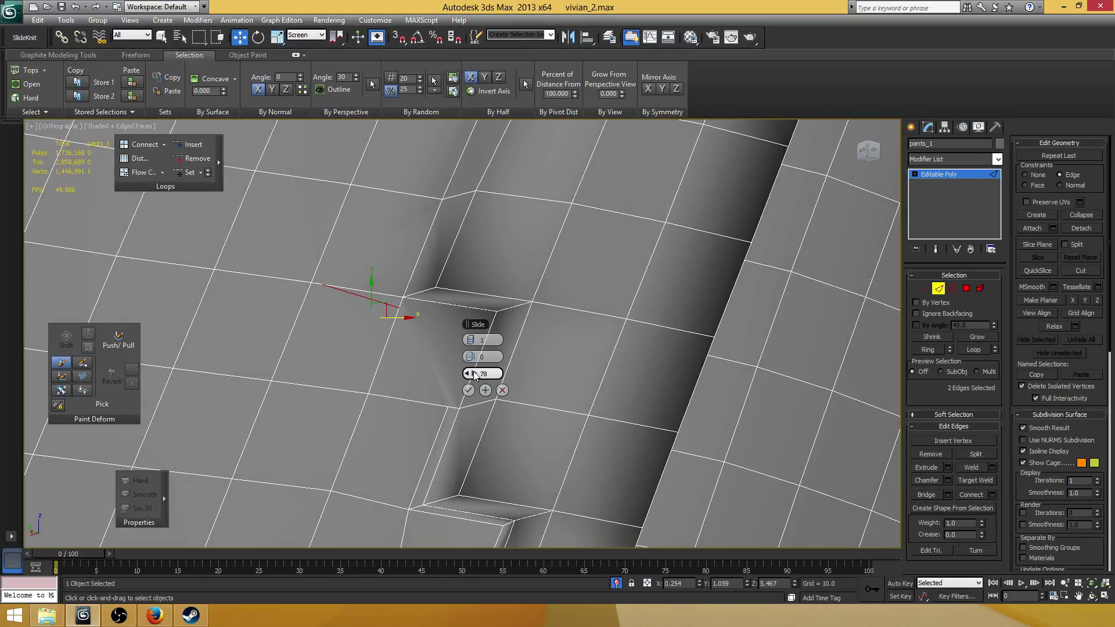
pyautogui.click(468, 390)
# - Slide the new edge's row vertex towards the ledge's outer corner and collapse it with the edge's lower vertex
pyautogui.press('1')
pyautogui.click(322, 284)
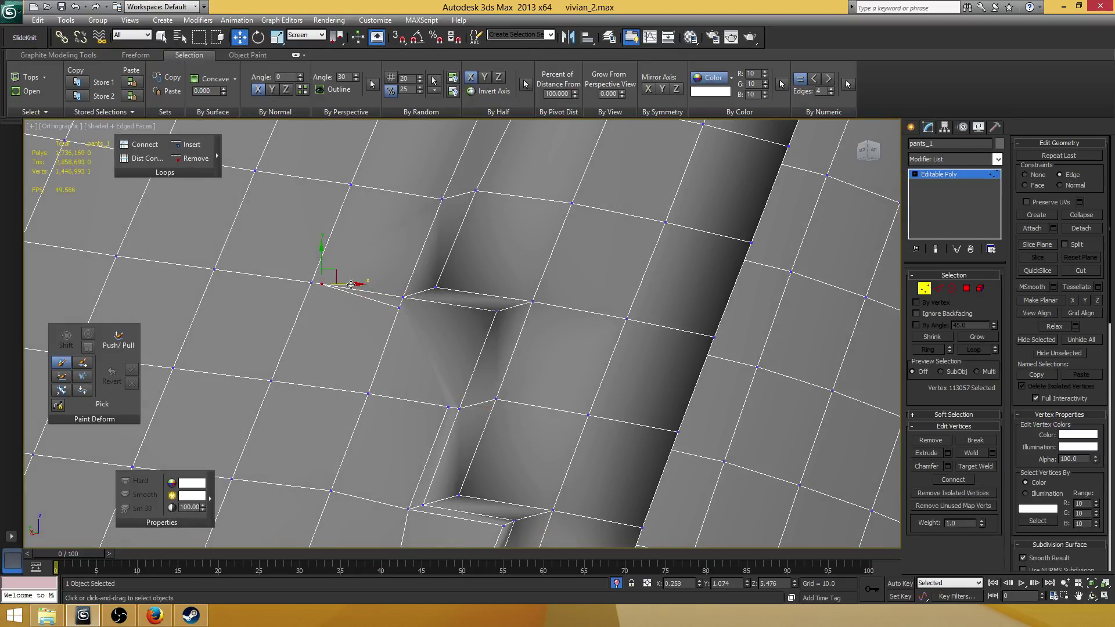
pyautogui.moveTo(352, 285); pyautogui.dragTo(417, 291)
pyautogui.keyDown('ctrl'); pyautogui.click(399, 308); pyautogui.keyUp('ctrl')
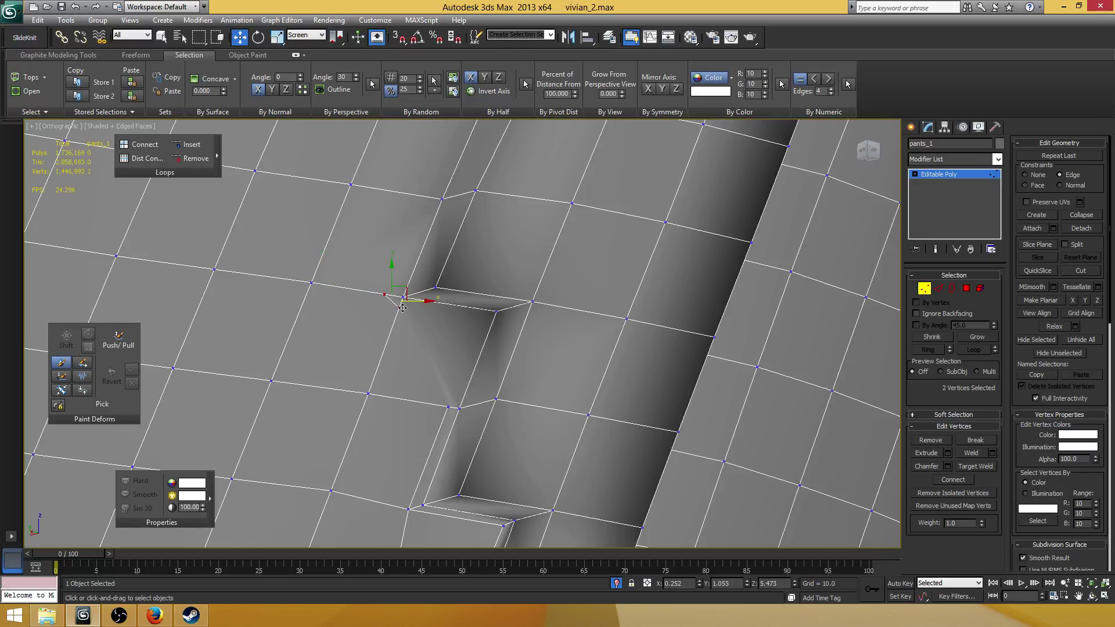
# - Inspect the lower pants legs around the boots, and isolate the pants again
pyautogui.scroll(-14, 460, 284)
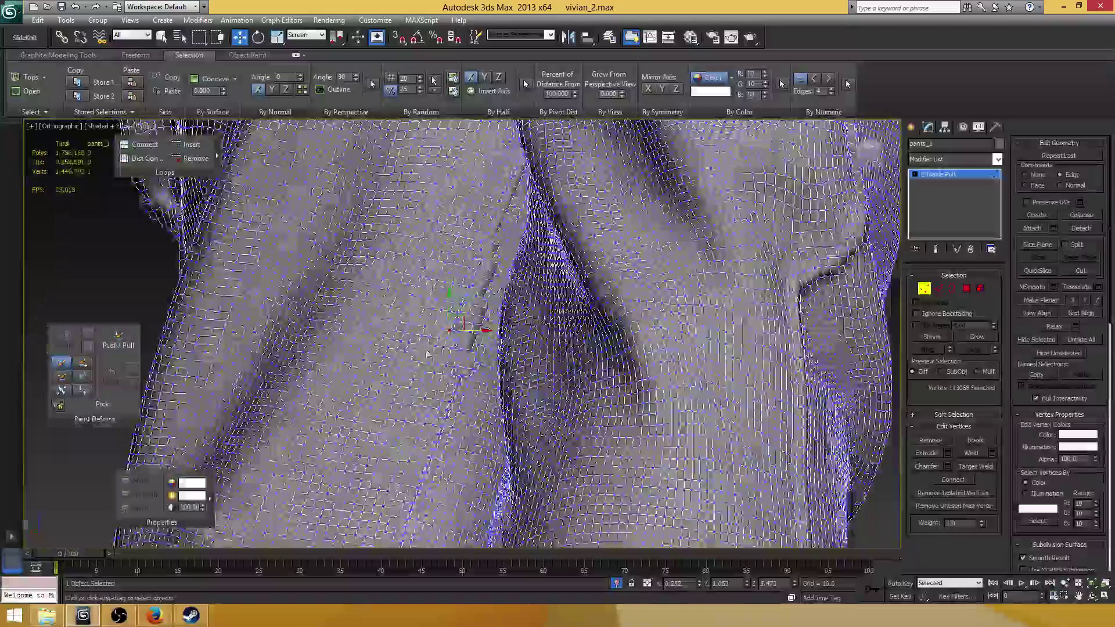
pyautogui.moveTo(433, 280); pyautogui.dragTo(448, 166, button='middle')
pyautogui.scroll(-10, 459, 290)
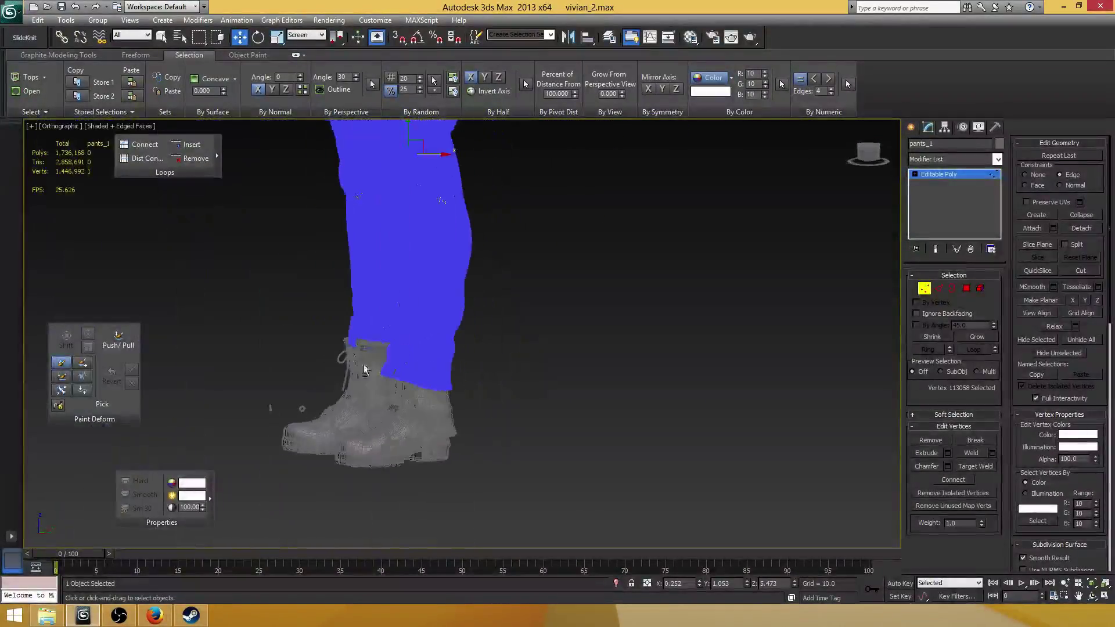
pyautogui.scroll(6, 371, 366)
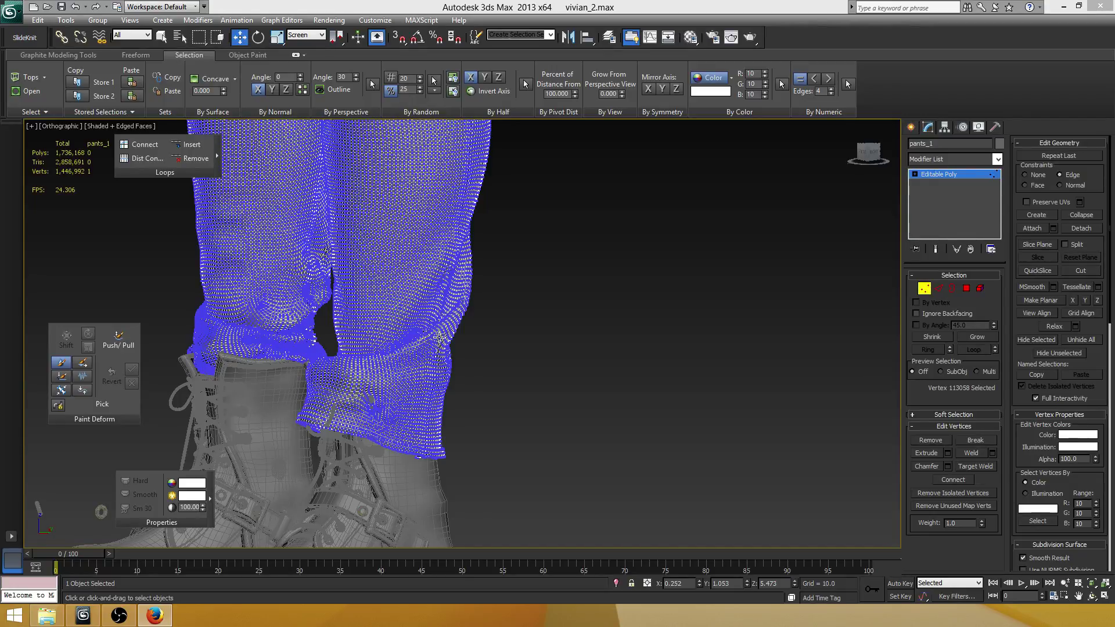
pyautogui.keyDown('alt'); pyautogui.moveTo(424, 352); pyautogui.dragTo(526, 437, button='middle'); pyautogui.keyUp('alt')
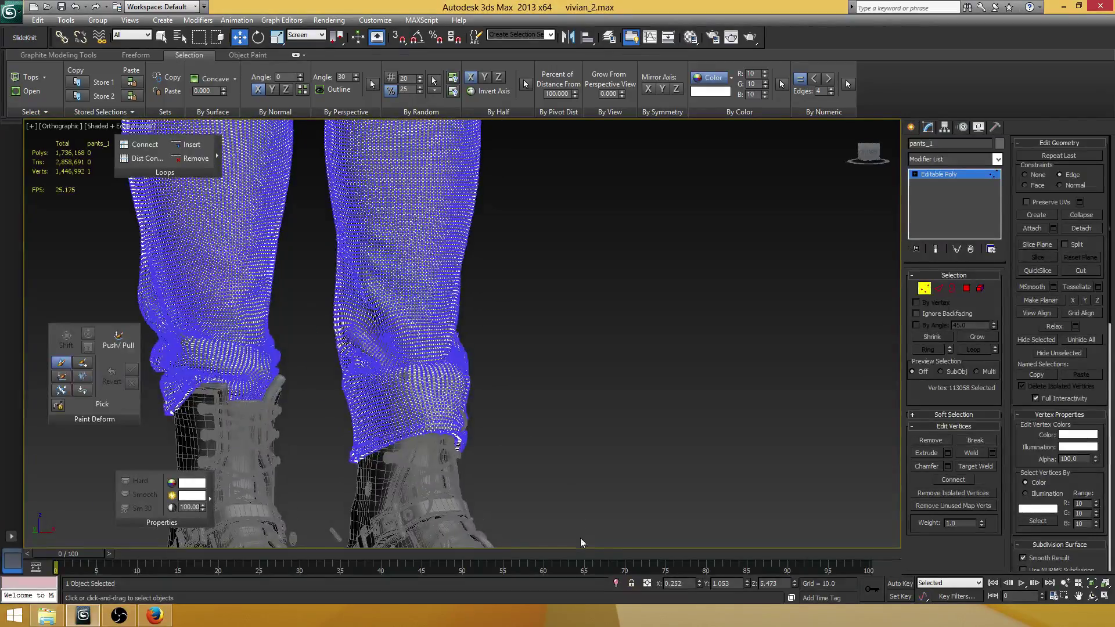
pyautogui.click(617, 582)
# - Examine the seam ledges up close and select two corner vertices of the lower ledge
pyautogui.moveTo(410, 341); pyautogui.dragTo(403, 347, button='middle')
pyautogui.scroll(5, 476, 360)
pyautogui.scroll(6, 477, 360)
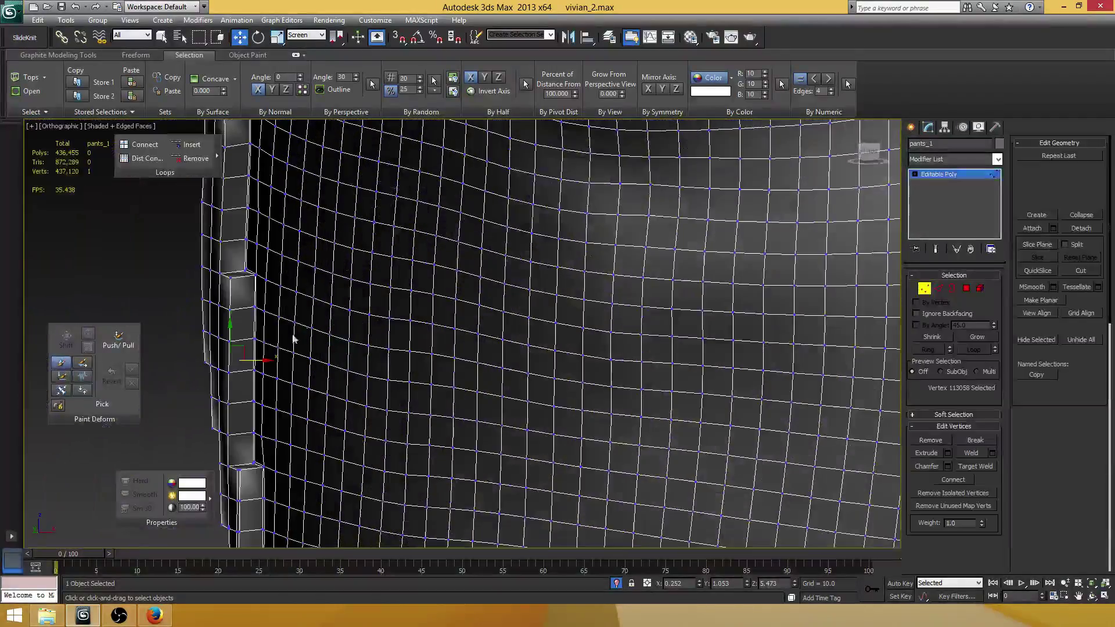
pyautogui.moveTo(199, 343); pyautogui.dragTo(271, 228)
pyautogui.scroll(-3, 331, 266)
pyautogui.keyDown('alt'); pyautogui.moveTo(333, 268); pyautogui.dragTo(455, 255, button='middle'); pyautogui.keyUp('alt')
pyautogui.scroll(6, 455, 256)
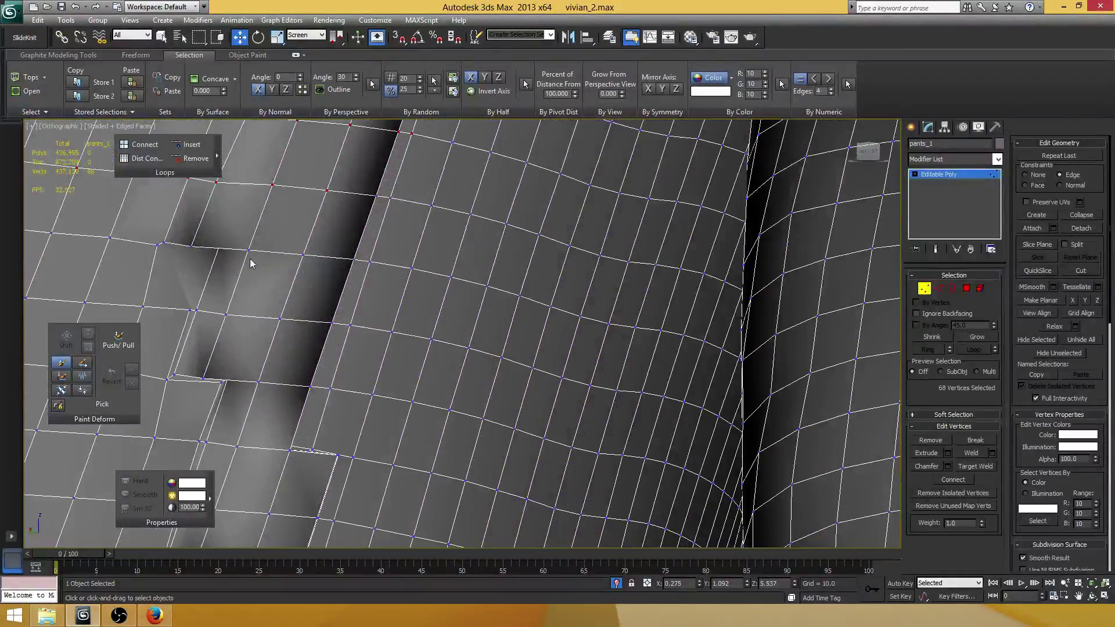
pyautogui.keyDown('alt'); pyautogui.moveTo(251, 263); pyautogui.dragTo(413, 304, button='middle'); pyautogui.keyUp('alt')
pyautogui.click(336, 350)
pyautogui.moveTo(413, 304)
pyautogui.keyDown('alt'); pyautogui.mouseDown(button='middle')
pyautogui.moveTo(403, 336)
pyautogui.moveTo(423, 329)
pyautogui.moveTo(420, 320)
pyautogui.mouseUp(button='middle'); pyautogui.keyUp('alt')
pyautogui.scroll(2, 403, 336)
pyautogui.moveTo(291, 450); pyautogui.dragTo(434, 315, button='middle')
pyautogui.click(351, 355)
pyautogui.keyDown('ctrl'); pyautogui.click(408, 372); pyautogui.keyUp('ctrl')
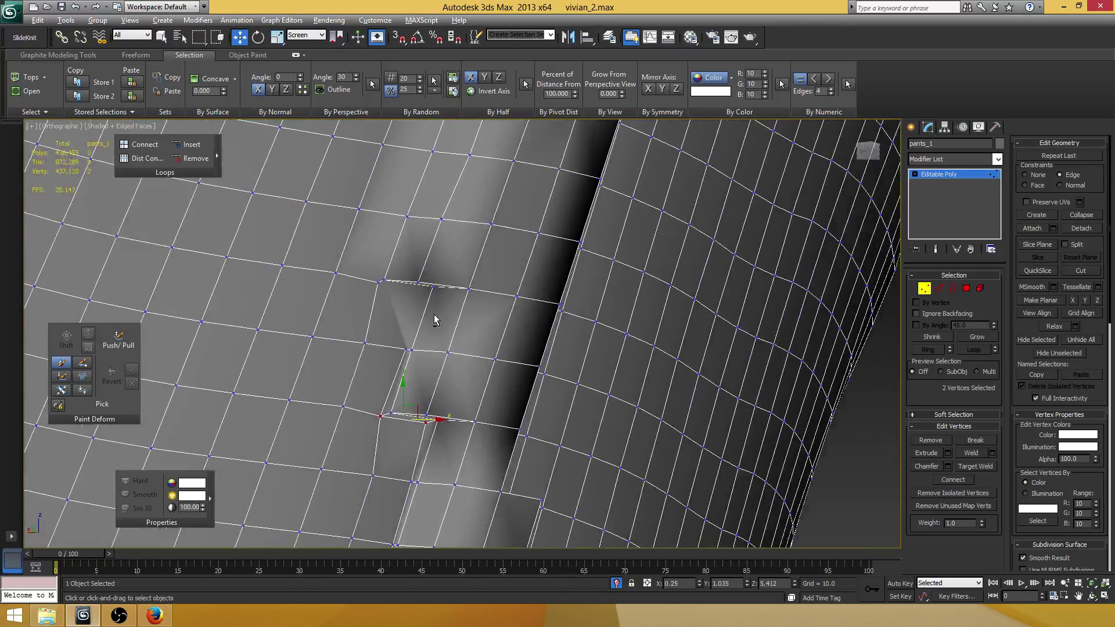
# - Cut a supporting edge from the existing supporting edge's upper vertex to just below the ledge's inner corner, then across to its outer corner vertex
pyautogui.click(1079, 270)
pyautogui.scroll(2, 418, 334)
pyautogui.scroll(2, 415, 338)
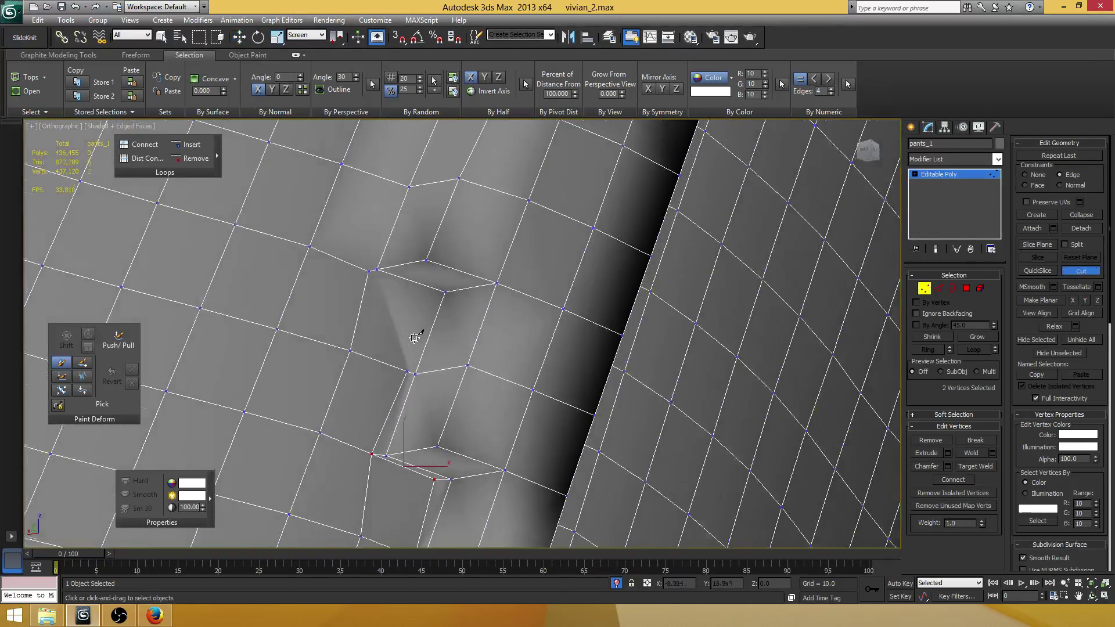
pyautogui.keyDown('alt'); pyautogui.moveTo(414, 338); pyautogui.dragTo(415, 352, button='middle'); pyautogui.keyUp('alt')
pyautogui.click(408, 369)
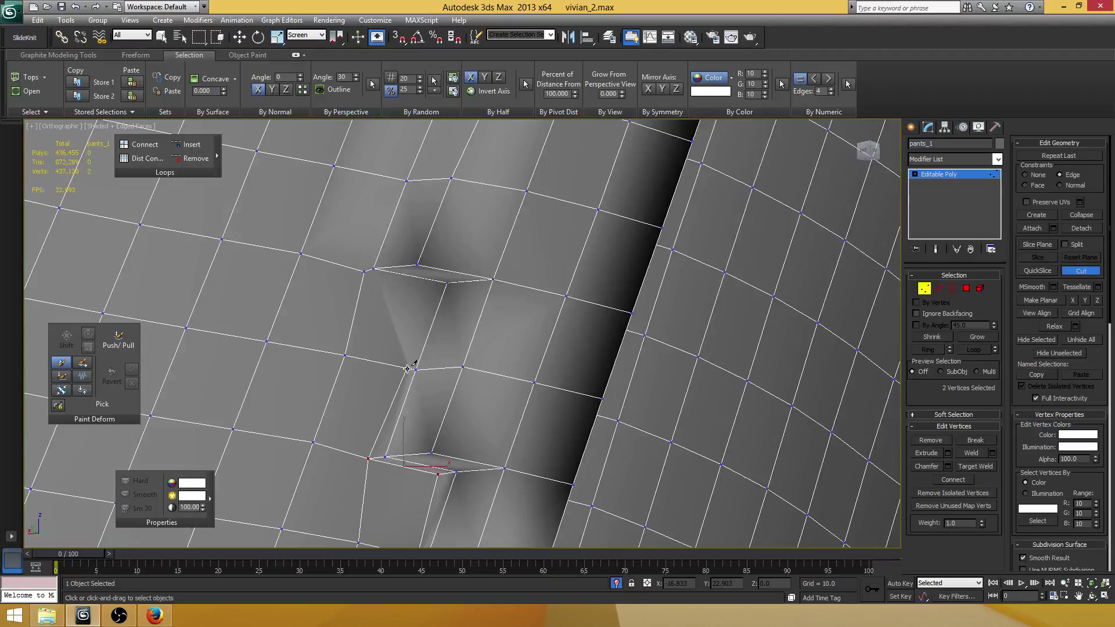
pyautogui.click(432, 293)
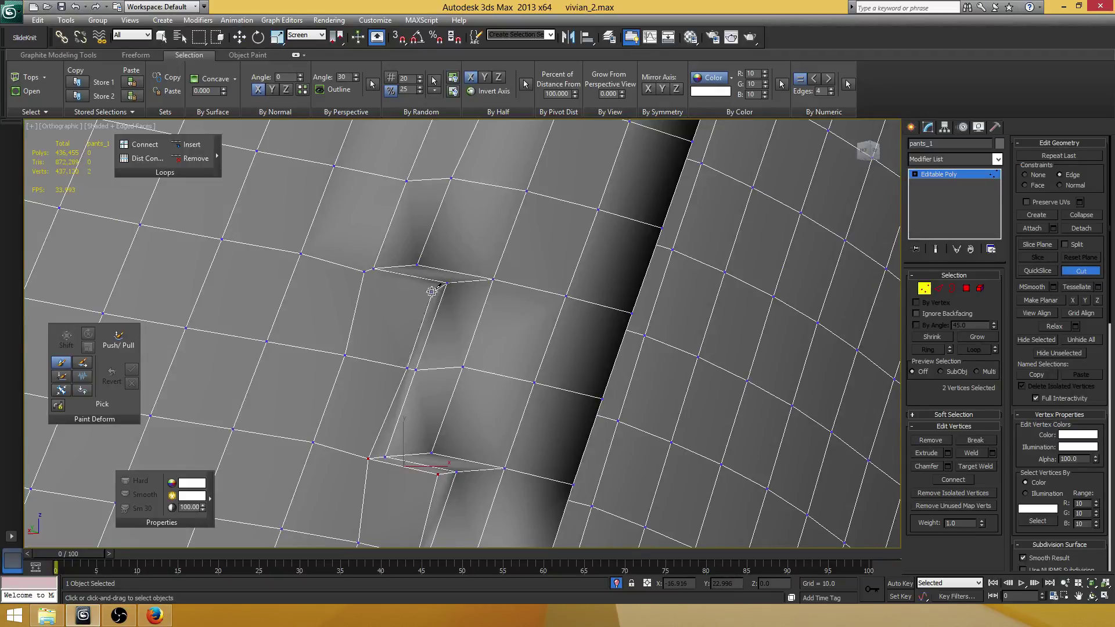
pyautogui.click(366, 271)
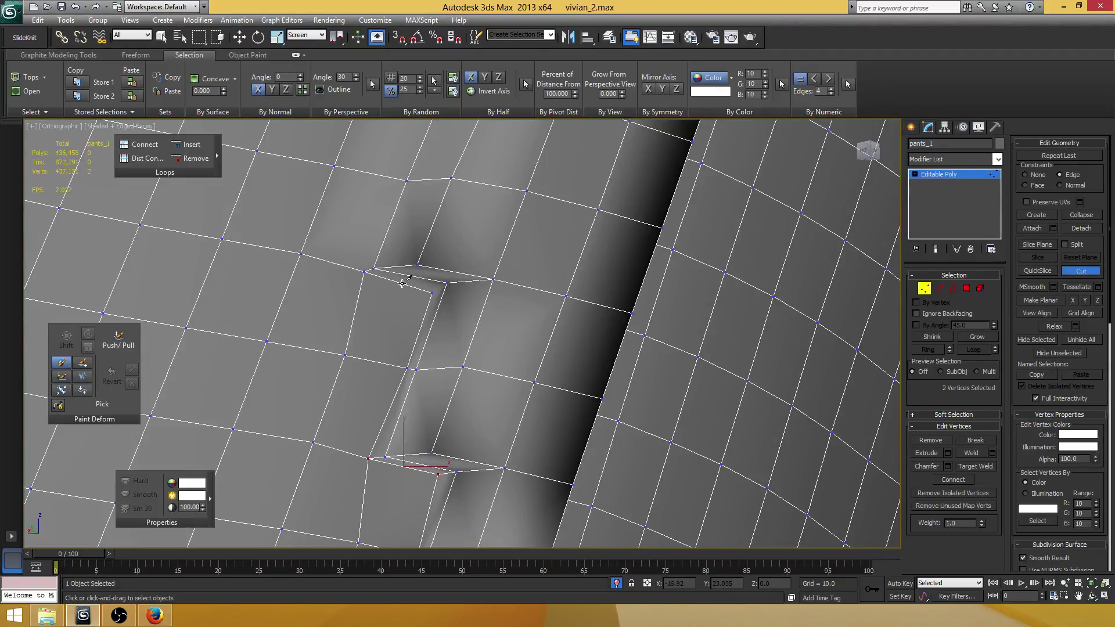
# - Connect the new cut's bend vertex to the ledge's adjacent corner vertex and save the scene
pyautogui.press('w')
pyautogui.click(432, 293)
pyautogui.keyDown('ctrl'); pyautogui.click(446, 282); pyautogui.keyUp('ctrl')
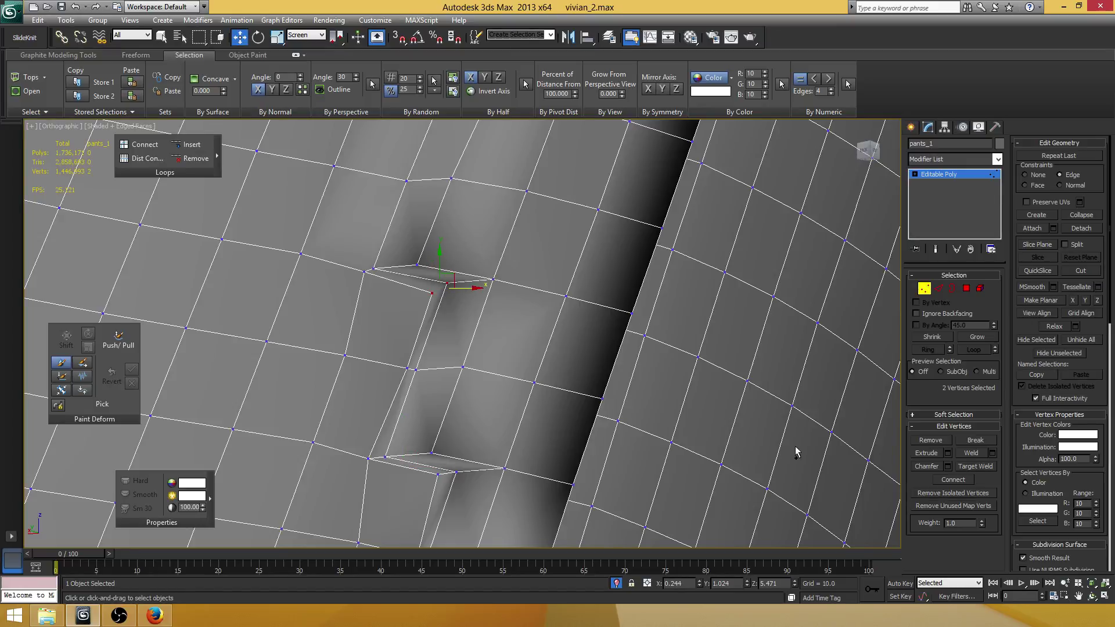
pyautogui.click(955, 481)
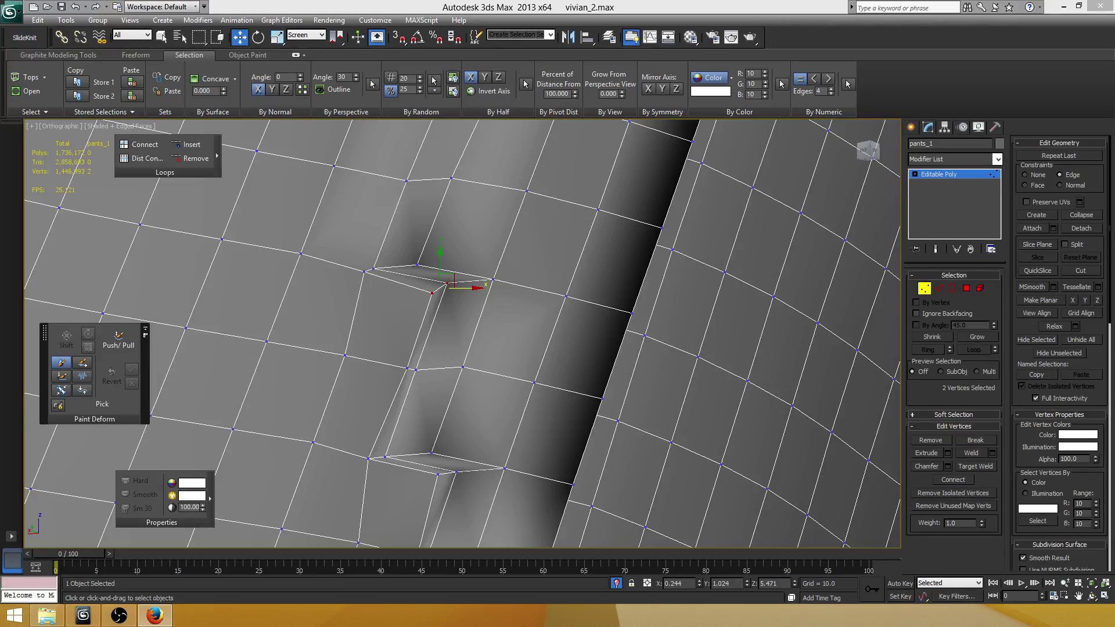
pyautogui.hotkey('ctrl', 's')
# - Connect the seven row edges beside the strip border above the ledge with 1 segment, pinch 0 and slide -67
pyautogui.keyDown('alt'); pyautogui.moveTo(546, 326); pyautogui.dragTo(395, 305, button='middle'); pyautogui.keyUp('alt')
pyautogui.click(398, 293)
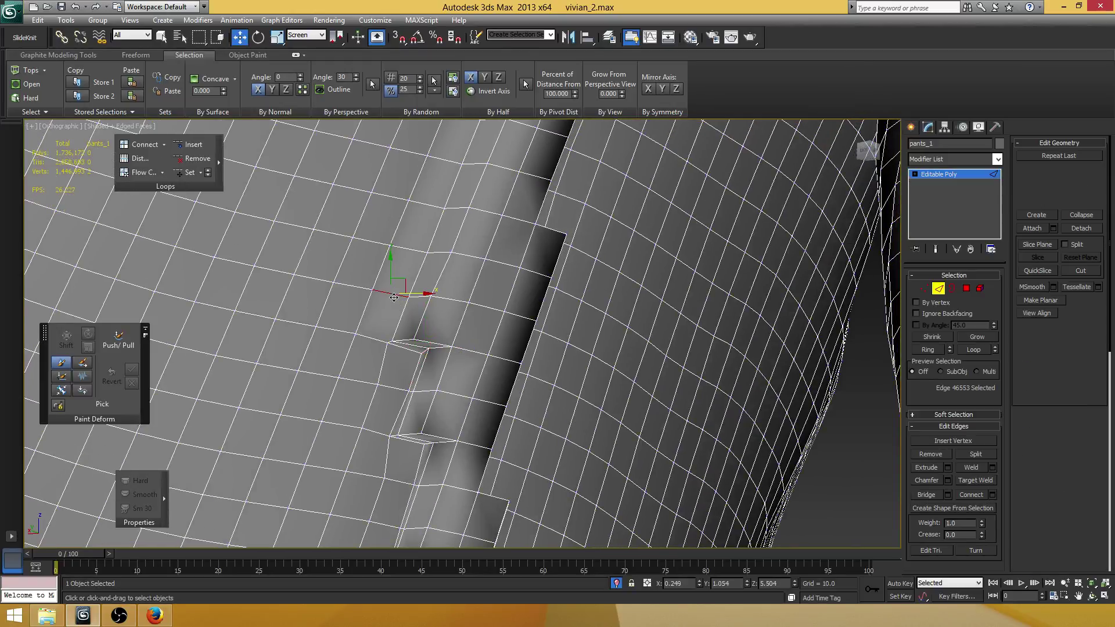
pyautogui.keyDown('ctrl'); pyautogui.click(410, 249); pyautogui.keyUp('ctrl')
pyautogui.keyDown('ctrl'); pyautogui.click(437, 206); pyautogui.keyUp('ctrl')
pyautogui.moveTo(444, 217); pyautogui.dragTo(420, 244, button='middle')
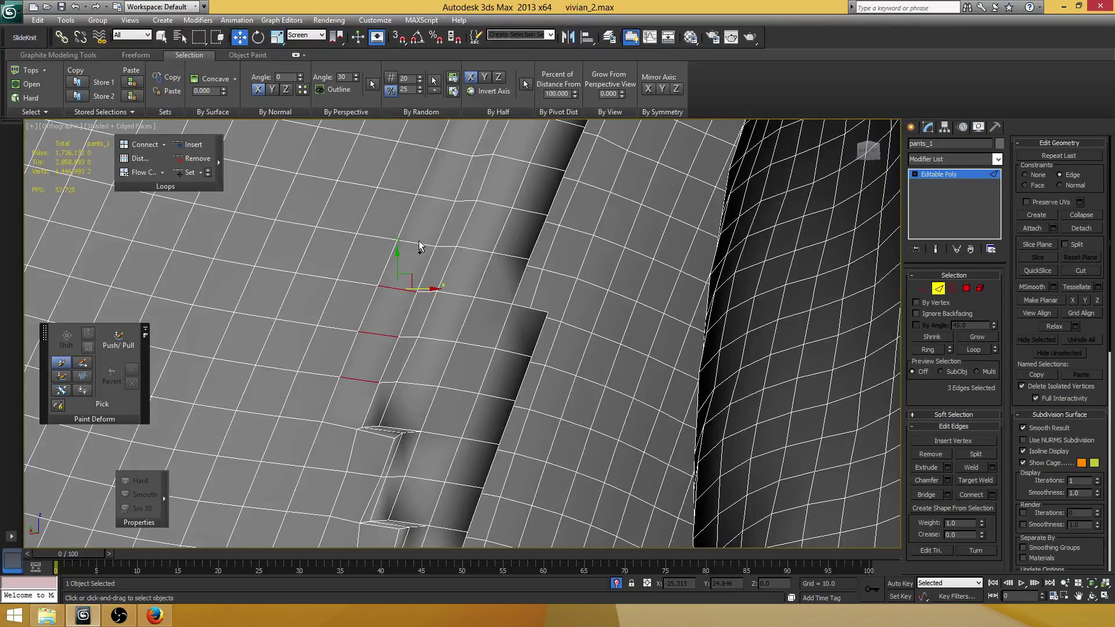
pyautogui.keyDown('ctrl'); pyautogui.click(458, 199); pyautogui.keyUp('ctrl')
pyautogui.keyDown('alt'); pyautogui.moveTo(458, 200); pyautogui.dragTo(407, 311, button='middle'); pyautogui.keyUp('alt')
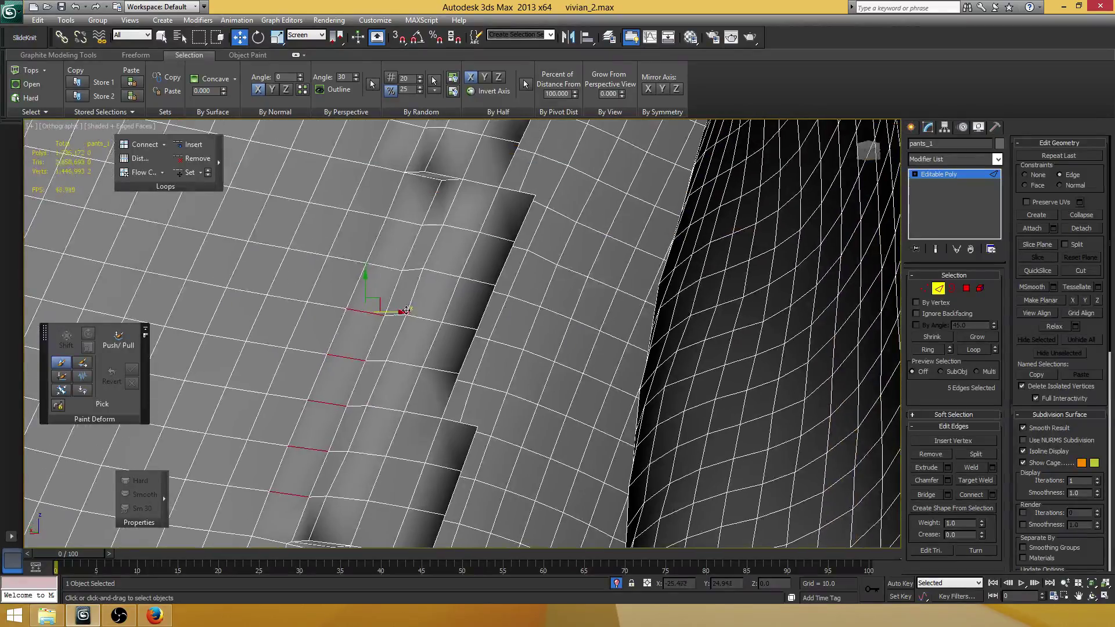
pyautogui.keyDown('ctrl'); pyautogui.click(385, 267); pyautogui.keyUp('ctrl')
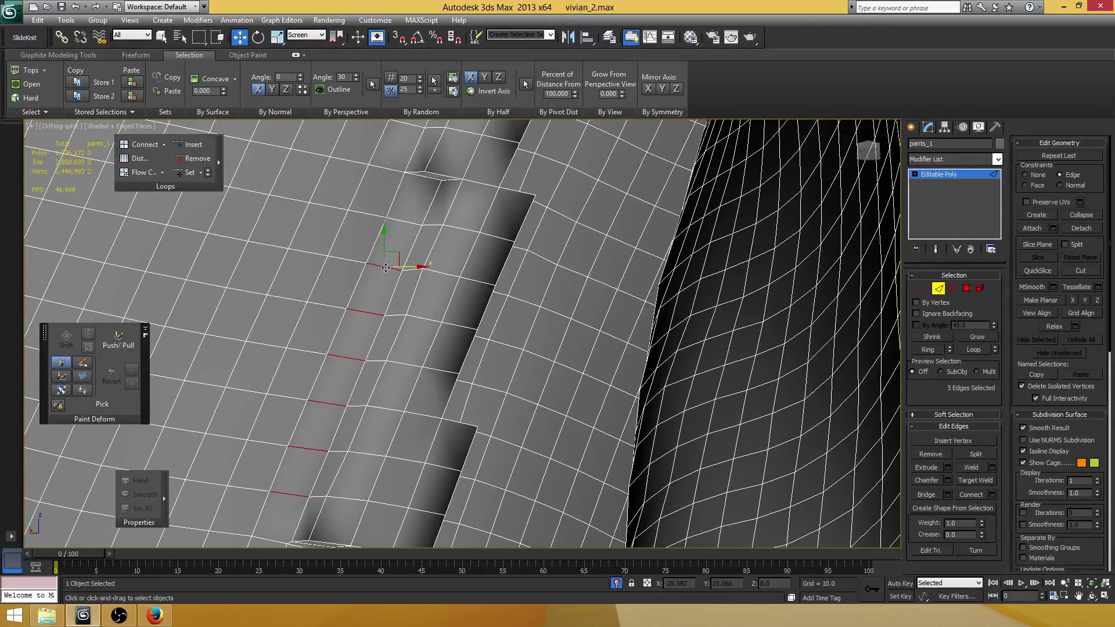
pyautogui.keyDown('ctrl'); pyautogui.click(410, 224); pyautogui.keyUp('ctrl')
pyautogui.keyDown('alt'); pyautogui.moveTo(410, 224); pyautogui.dragTo(449, 305, button='middle'); pyautogui.keyUp('alt')
pyautogui.scroll(2, 450, 306)
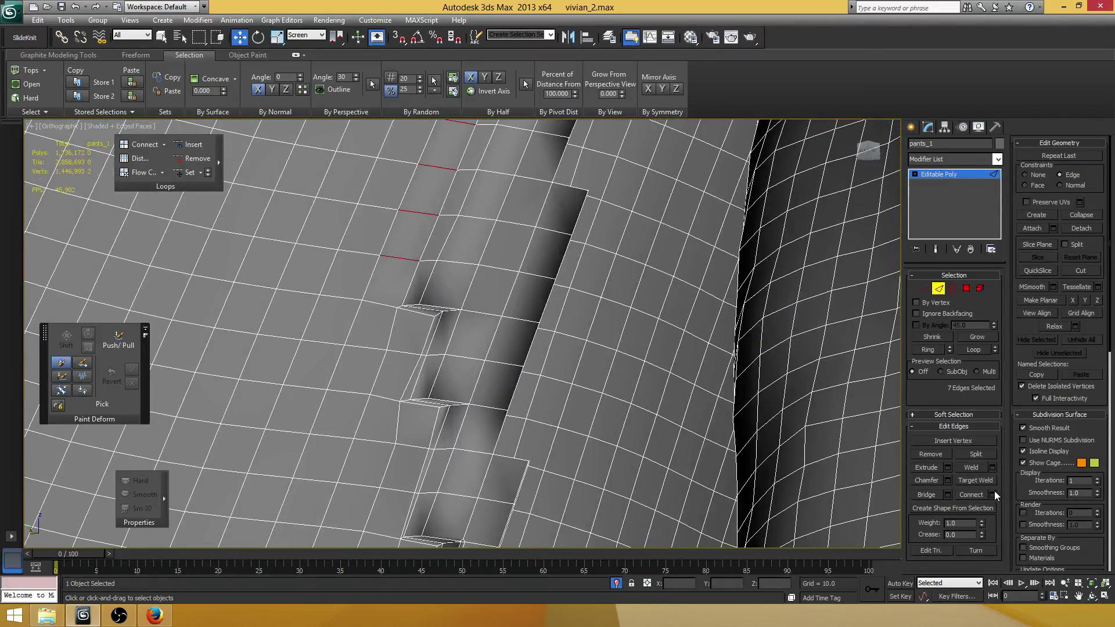
pyautogui.click(992, 495)
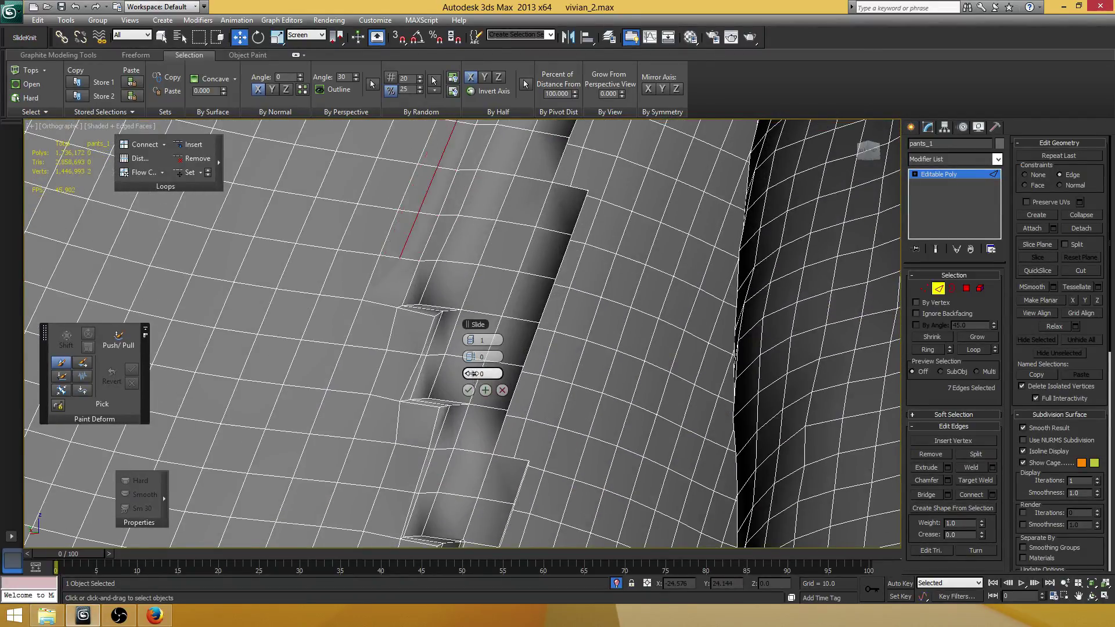
pyautogui.moveTo(380, 373); pyautogui.dragTo(314, 377)
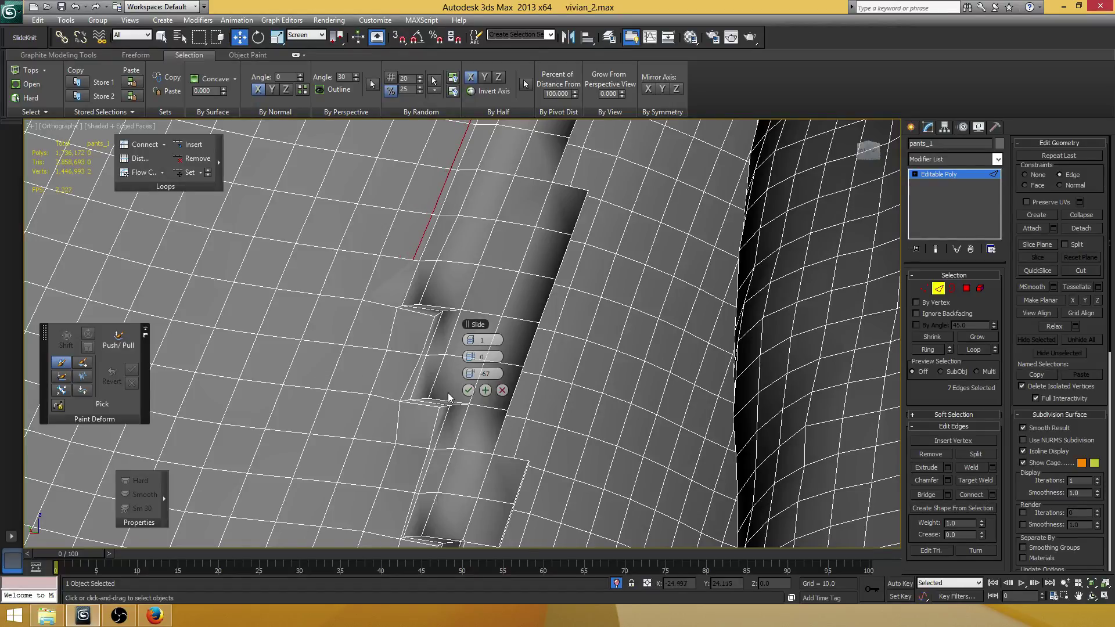
# - Connect the lowest vertex of the new supporting edge to the ledge's outer corner vertex
pyautogui.press('1')
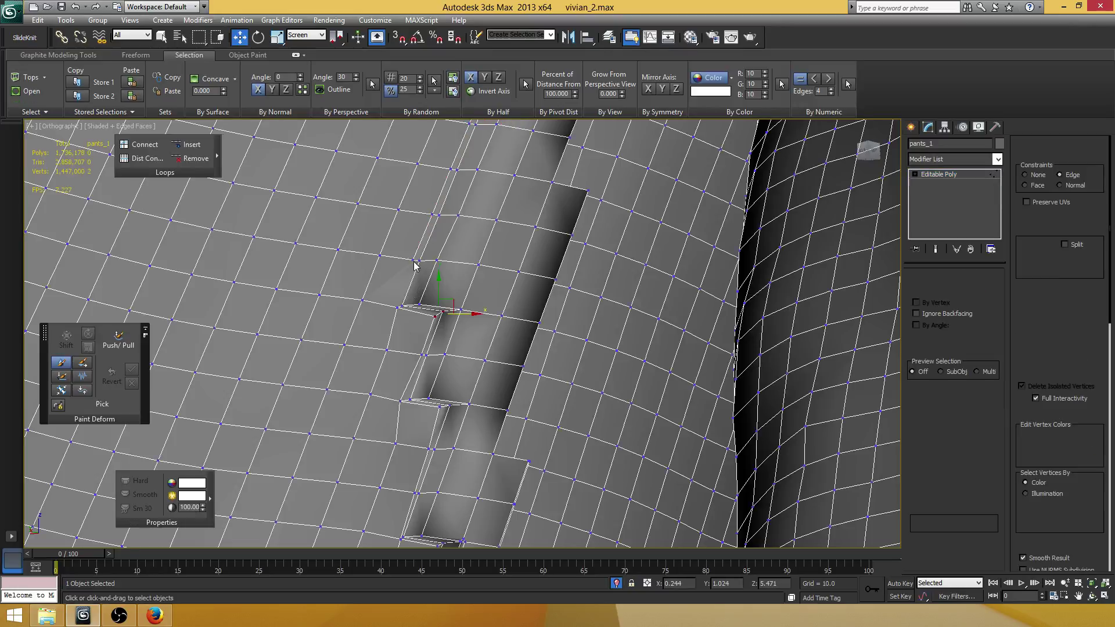
pyautogui.click(396, 308)
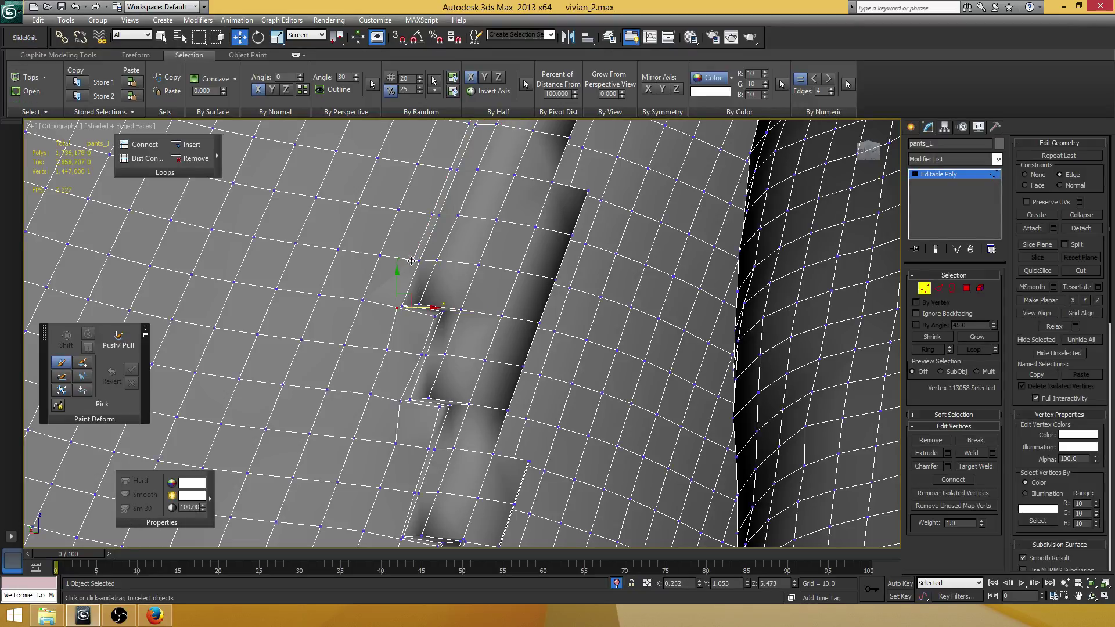
pyautogui.click(952, 480)
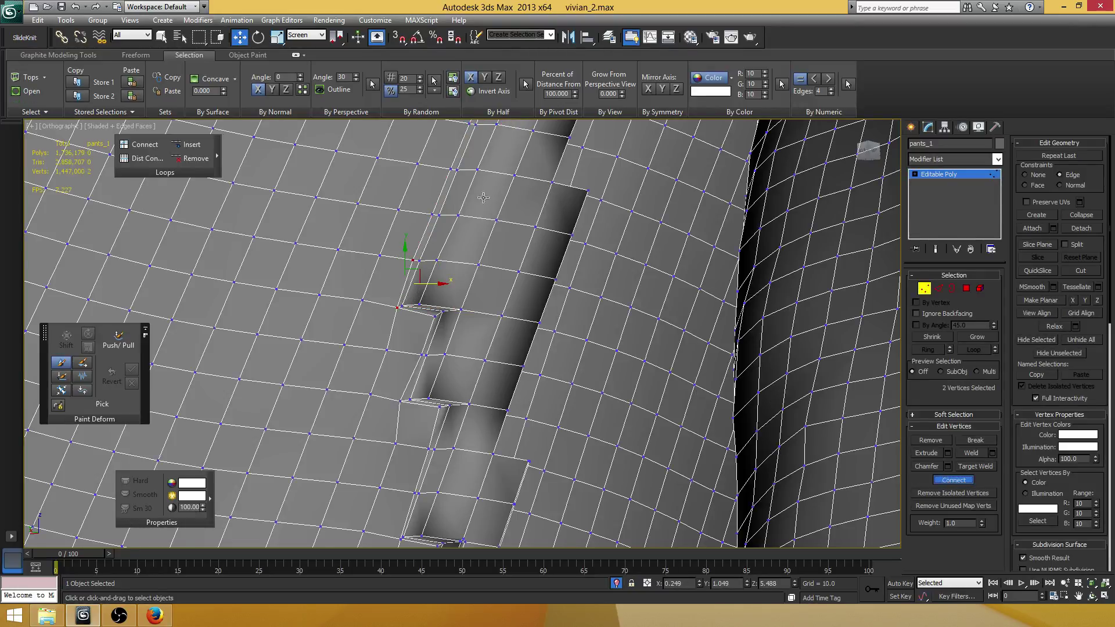
# - Connect the row edge and the adjoining downward edge at the next upper ledge's outer corner with 1 segment and pinch 0
pyautogui.keyDown('alt'); pyautogui.moveTo(558, 291); pyautogui.dragTo(531, 346, button='middle'); pyautogui.keyUp('alt')
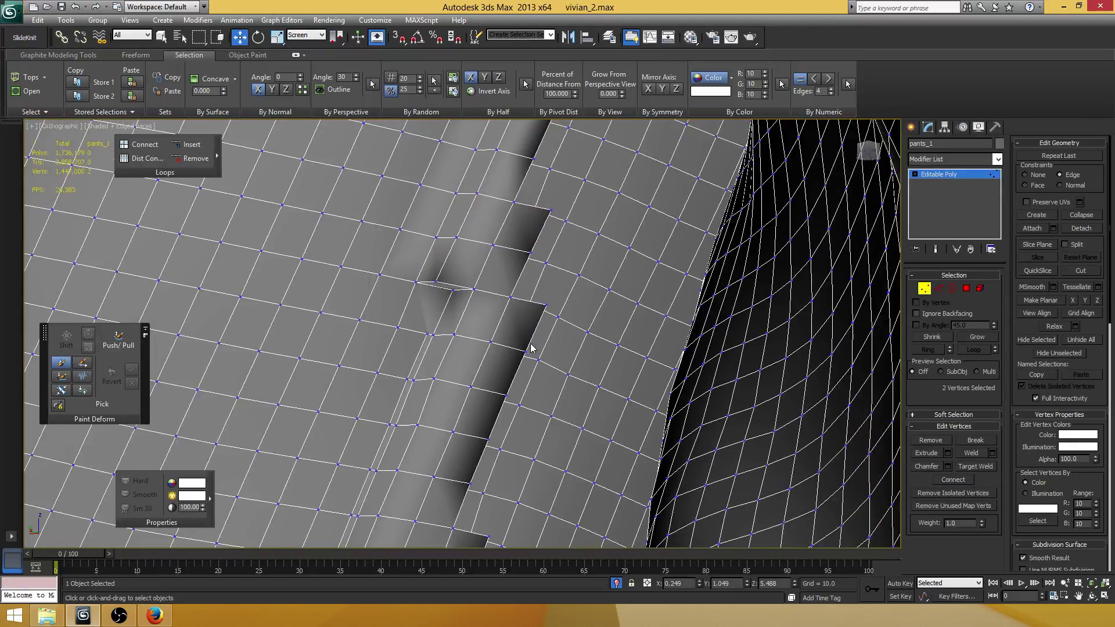
pyautogui.press('2')
pyautogui.click(404, 280)
pyautogui.keyDown('ctrl'); pyautogui.click(409, 298); pyautogui.keyUp('ctrl')
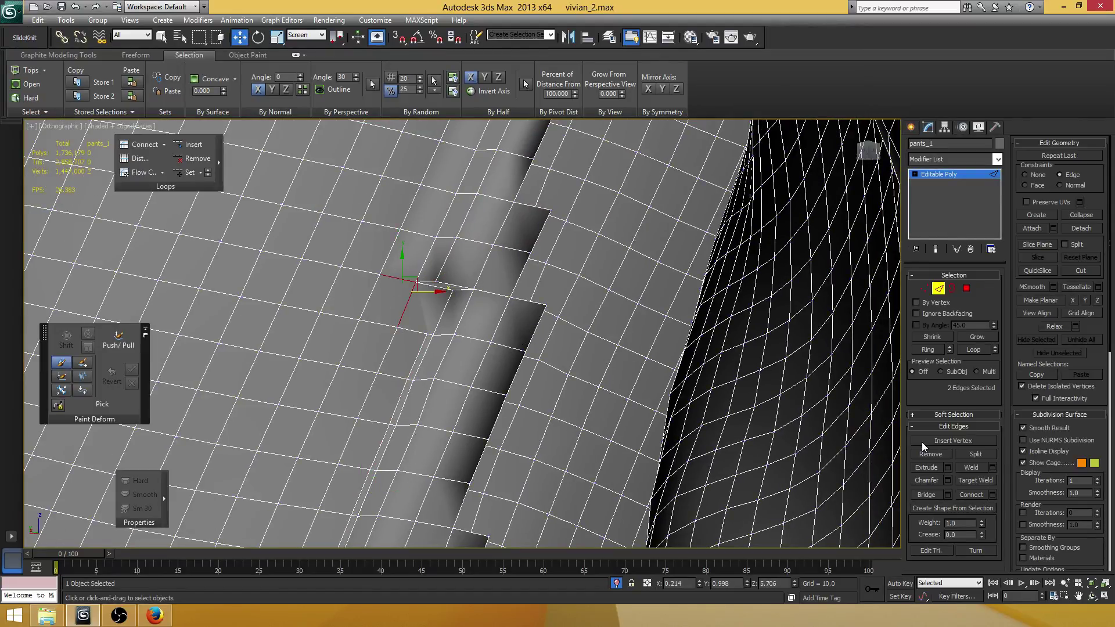
pyautogui.click(991, 494)
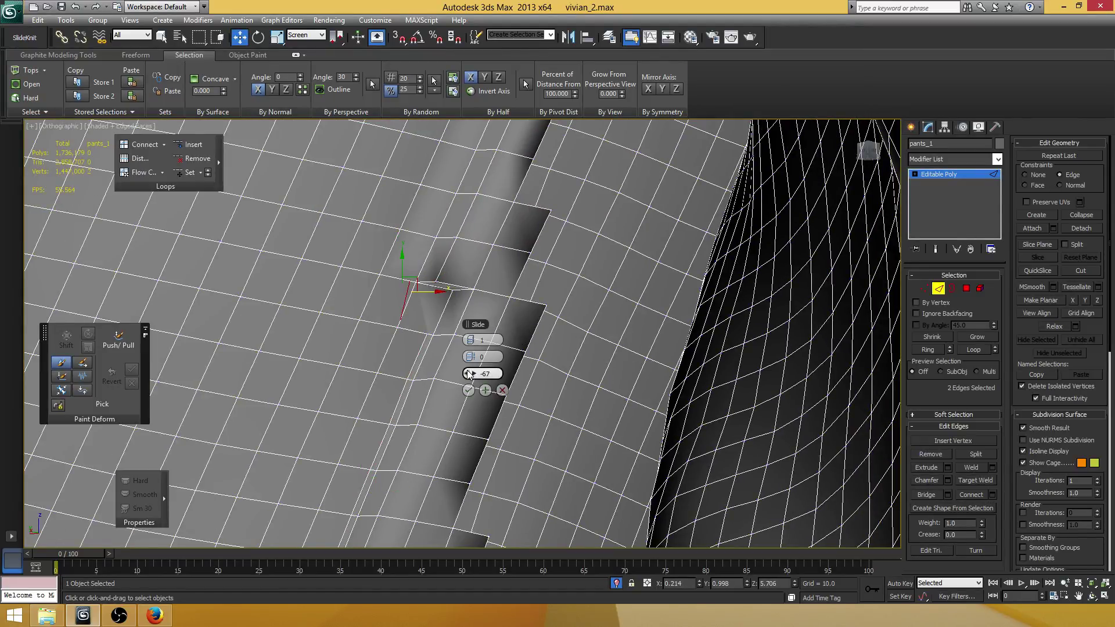
pyautogui.click(468, 390)
# - Collapse the new corner edge into one vertex and slide it close to the ledge's outer corner
pyautogui.moveTo(460, 391); pyautogui.dragTo(464, 408, button='middle')
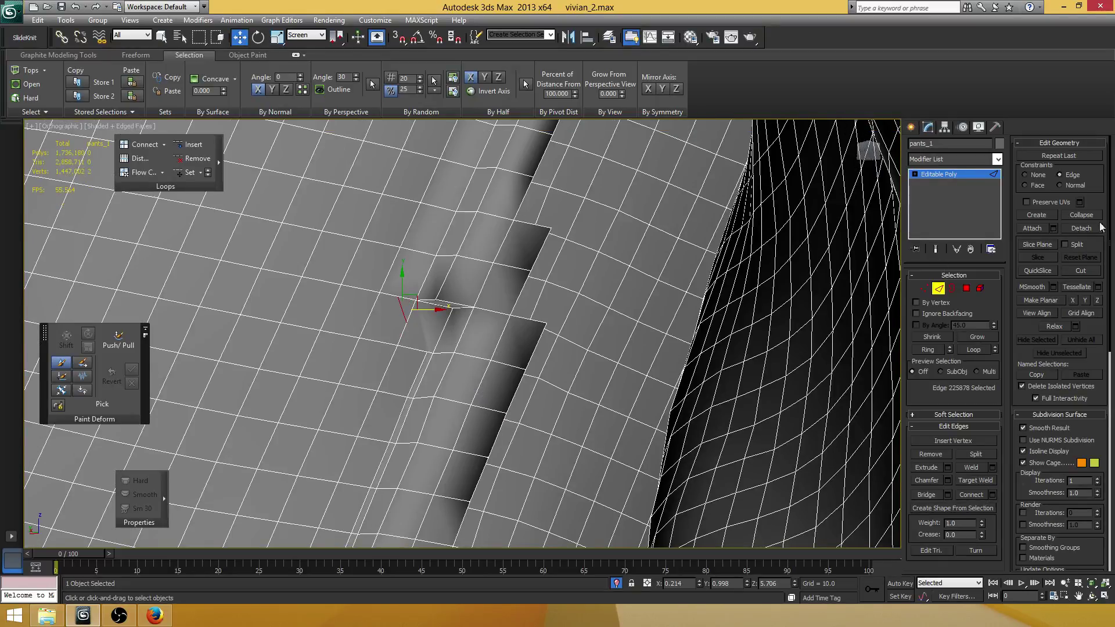
pyautogui.press('1')
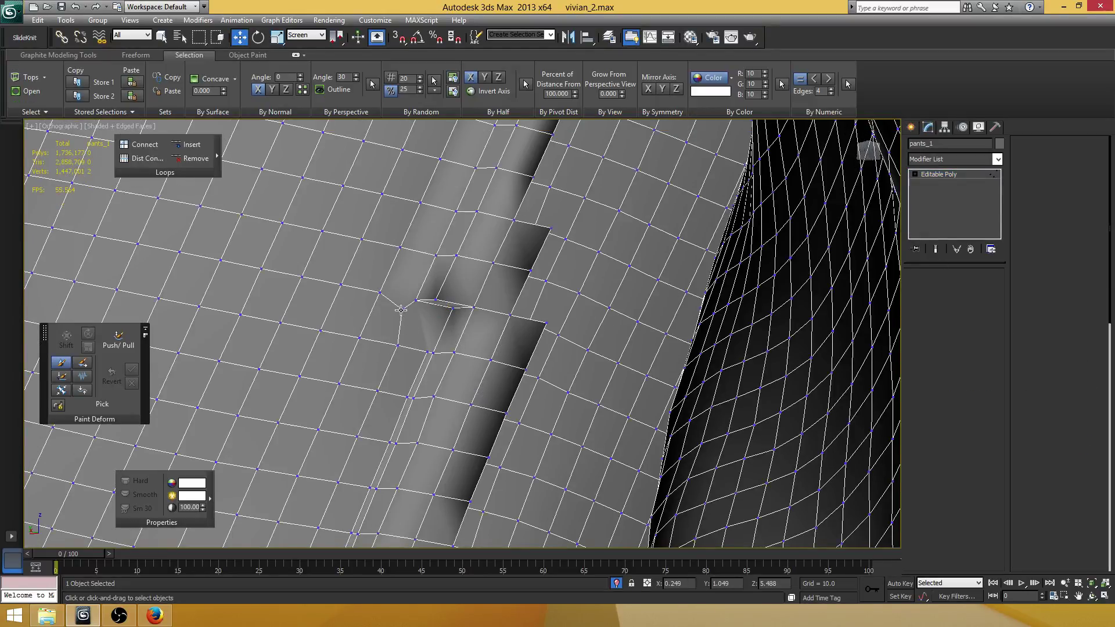
pyautogui.moveTo(426, 310); pyautogui.dragTo(435, 304)
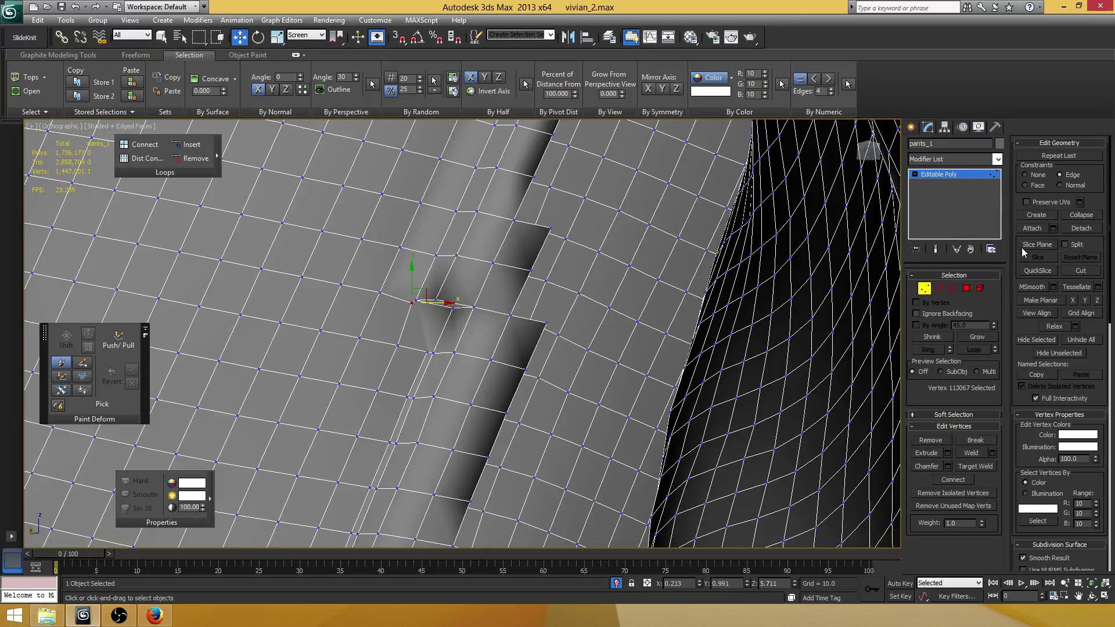
# - Cut from the lower supporting edge's top vertex to a point just below the ledge corner, and on to the outer vertex beside the corner
pyautogui.click(1081, 271)
pyautogui.scroll(4, 448, 367)
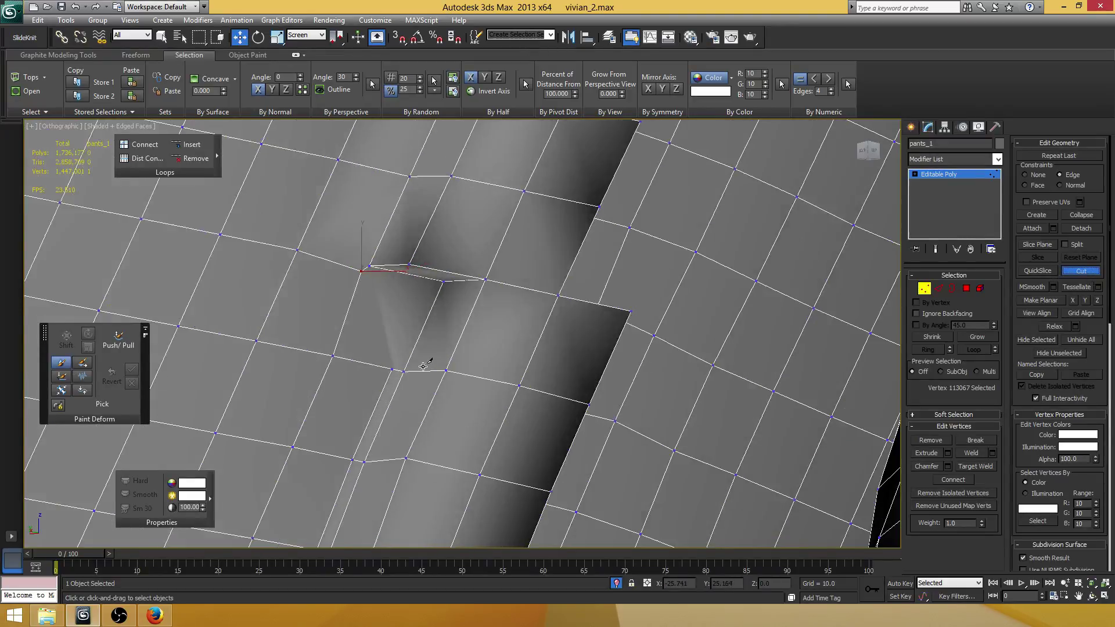
pyautogui.click(393, 369)
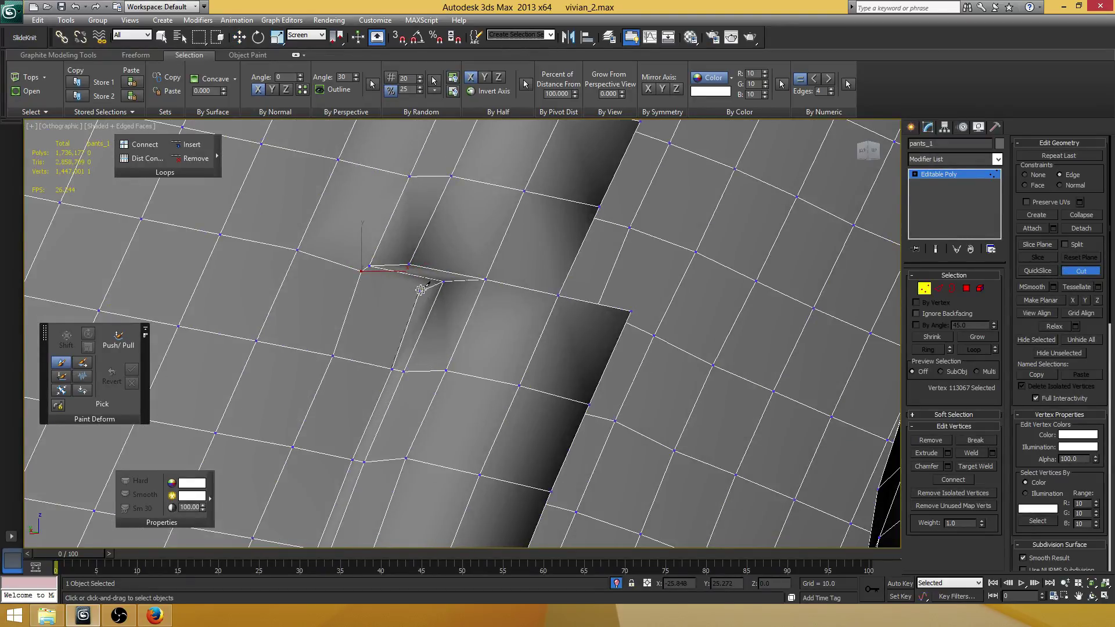
pyautogui.click(421, 289)
pyautogui.click(362, 271)
pyautogui.press('w')
# - Connect the new cut vertex to the ledge's neighbouring inner corner vertex
pyautogui.click(421, 290)
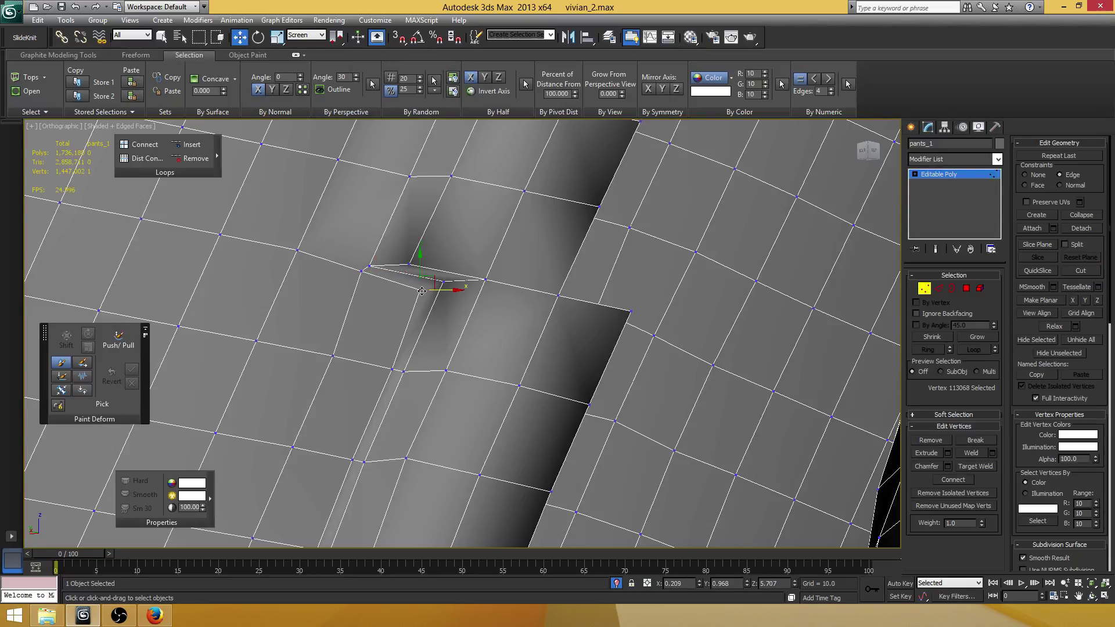
pyautogui.keyDown('ctrl'); pyautogui.click(443, 282); pyautogui.keyUp('ctrl')
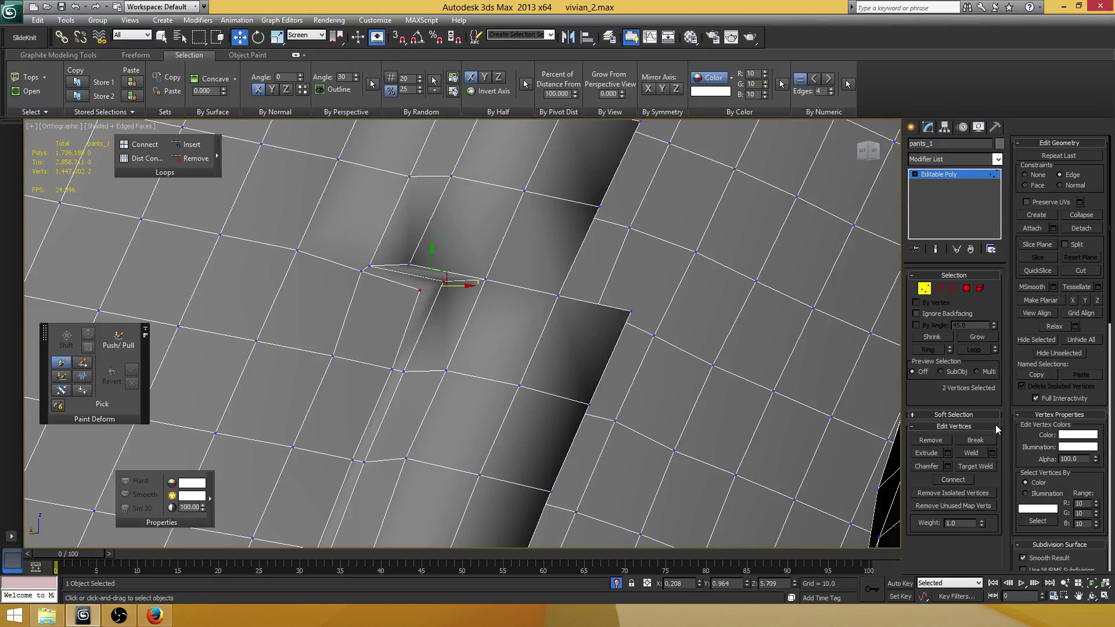
pyautogui.click(951, 481)
# - Select the first row edge above the ledge corner, beside the strip border
pyautogui.moveTo(507, 352); pyautogui.dragTo(521, 371, button='middle')
pyautogui.moveTo(362, 218); pyautogui.dragTo(336, 328, button='middle')
pyautogui.press('2')
pyautogui.click(371, 278)
pyautogui.scroll(-8, 371, 279)
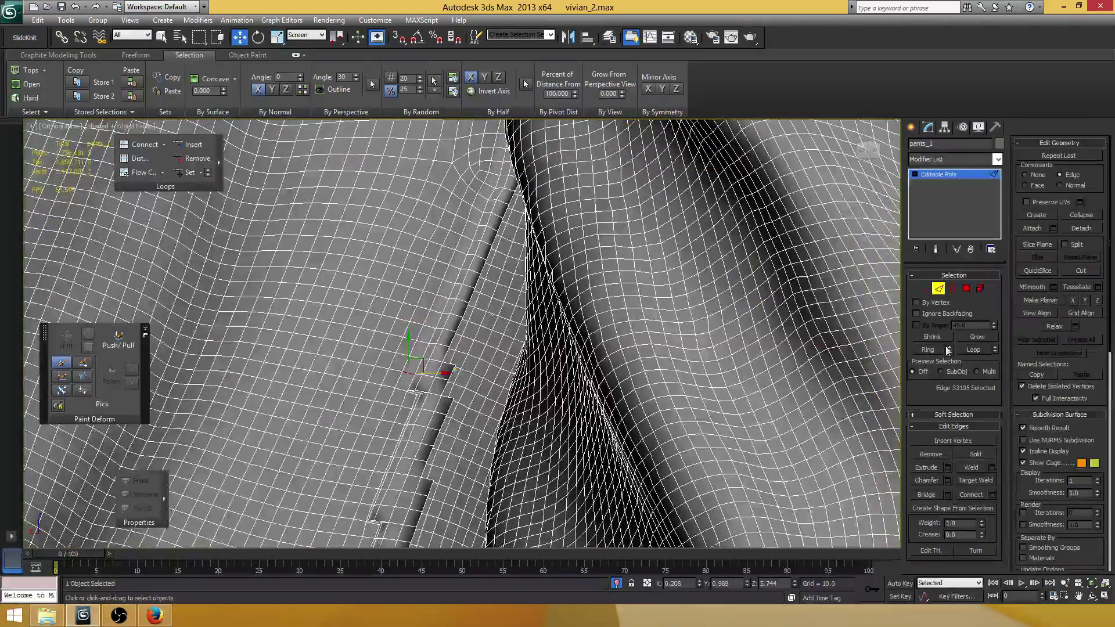
pyautogui.click(931, 351)
pyautogui.scroll(-2, 416, 210)
pyautogui.moveTo(423, 218)
pyautogui.mouseDown(button='middle')
pyautogui.moveTo(405, 324)
pyautogui.moveTo(494, 226)
pyautogui.moveTo(463, 331)
pyautogui.moveTo(432, 204)
pyautogui.mouseUp(button='middle')
pyautogui.scroll(-5, 405, 327)
pyautogui.scroll(5, 495, 224)
pyautogui.hotkey('ctrl', 'z')
# - Add the successive row edges beside the strip border to the selection, from above the ledge up past the bend, 17 edges in all
pyautogui.scroll(-3, 423, 359)
pyautogui.scroll(5, 441, 334)
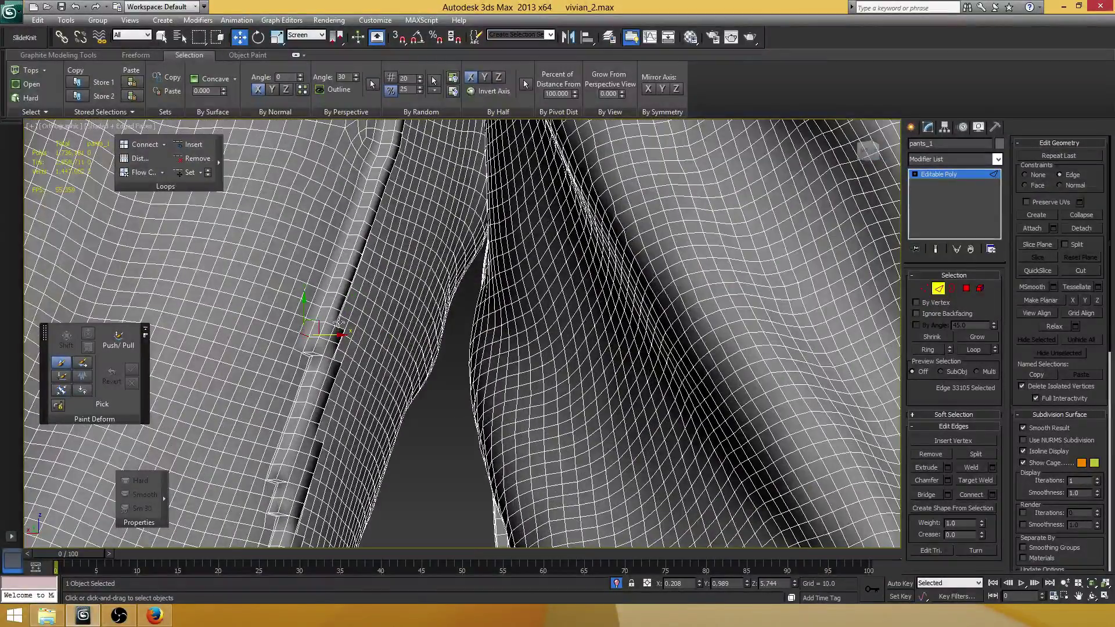
pyautogui.scroll(4, 338, 323)
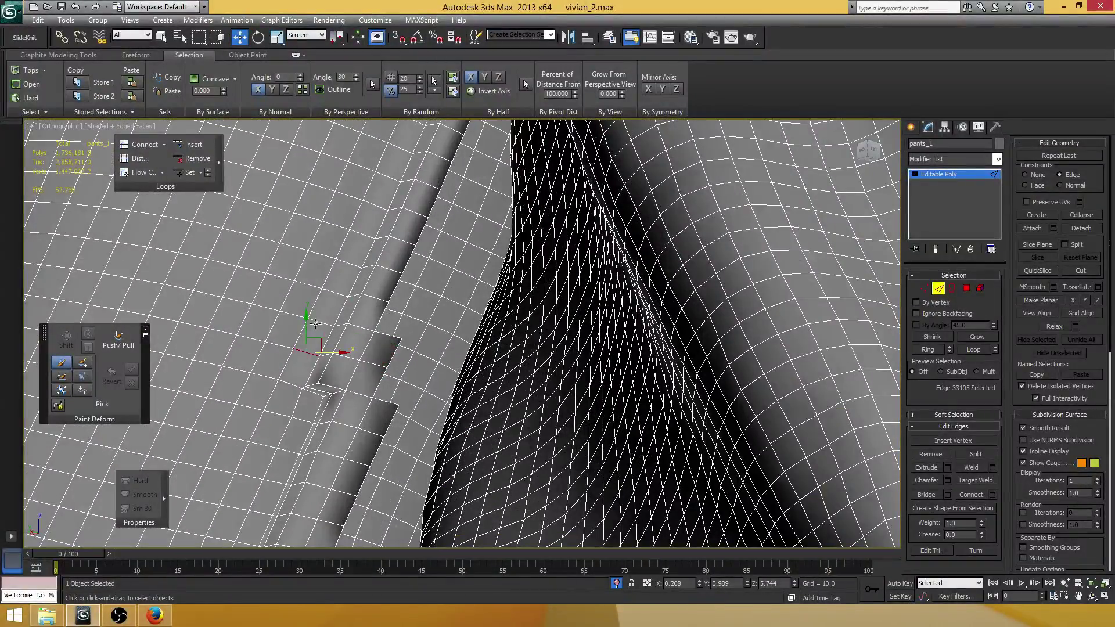
pyautogui.keyDown('ctrl'); pyautogui.click(316, 321); pyautogui.keyUp('ctrl')
pyautogui.keyDown('ctrl'); pyautogui.click(337, 294); pyautogui.keyUp('ctrl')
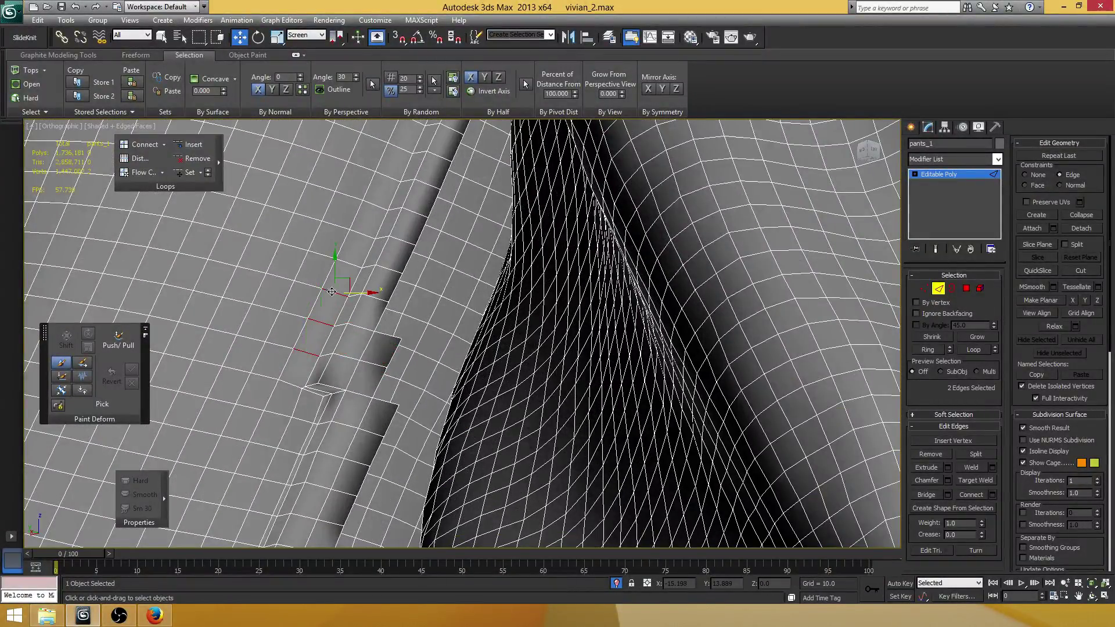
pyautogui.keyDown('ctrl'); pyautogui.click(362, 266); pyautogui.keyUp('ctrl')
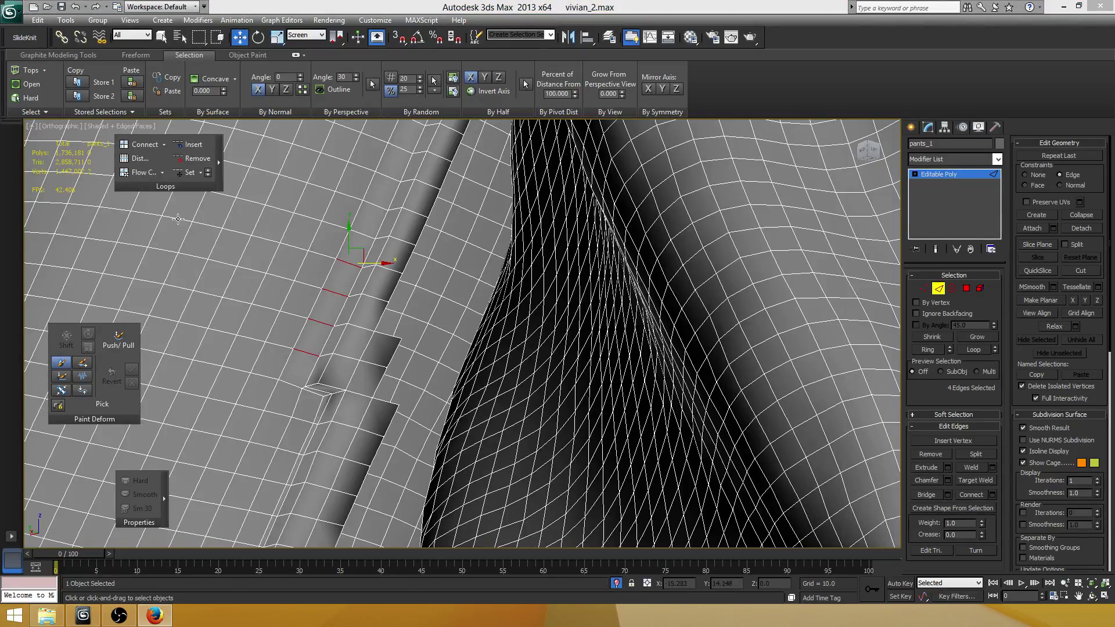
pyautogui.moveTo(434, 198); pyautogui.dragTo(388, 293, button='middle')
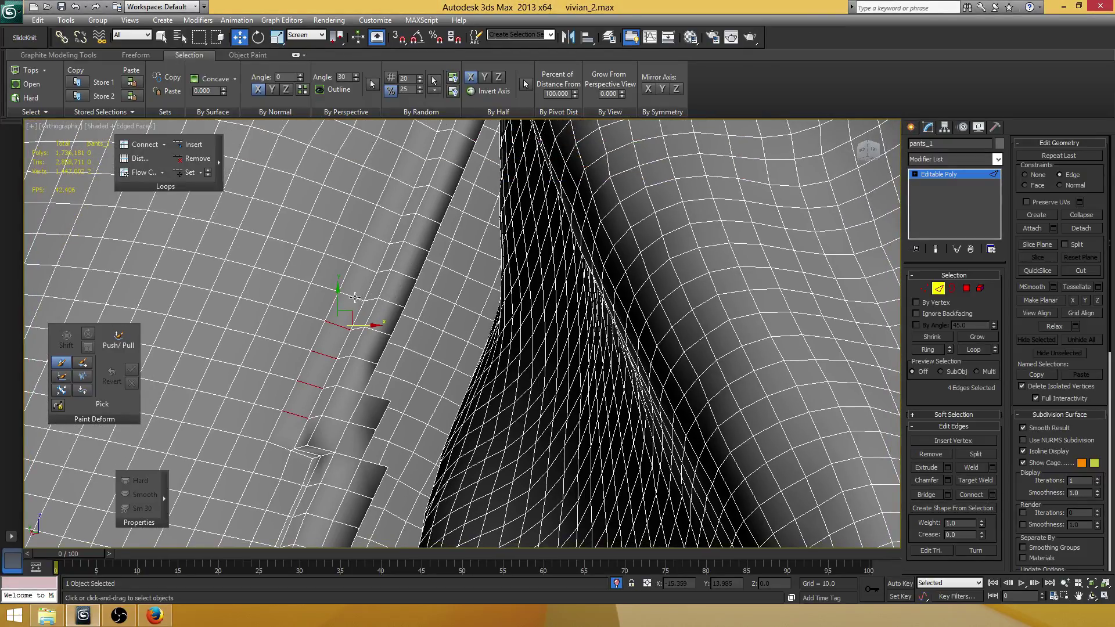
pyautogui.keyDown('ctrl'); pyautogui.click(355, 297); pyautogui.keyUp('ctrl')
pyautogui.keyDown('ctrl'); pyautogui.click(363, 265); pyautogui.keyUp('ctrl')
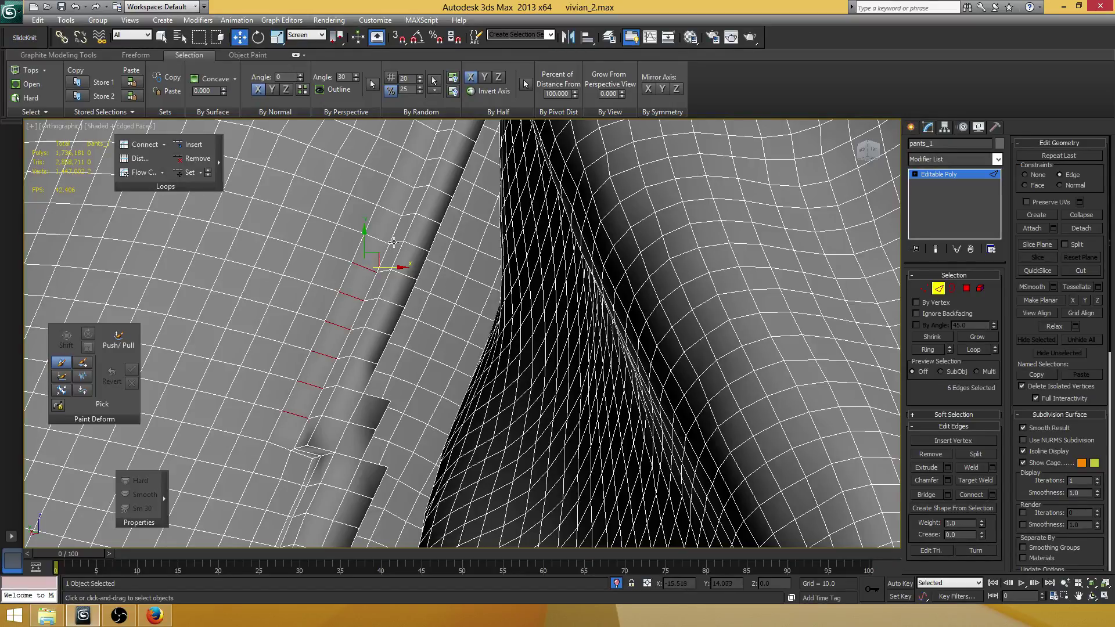
pyautogui.keyDown('ctrl'); pyautogui.click(377, 240); pyautogui.keyUp('ctrl')
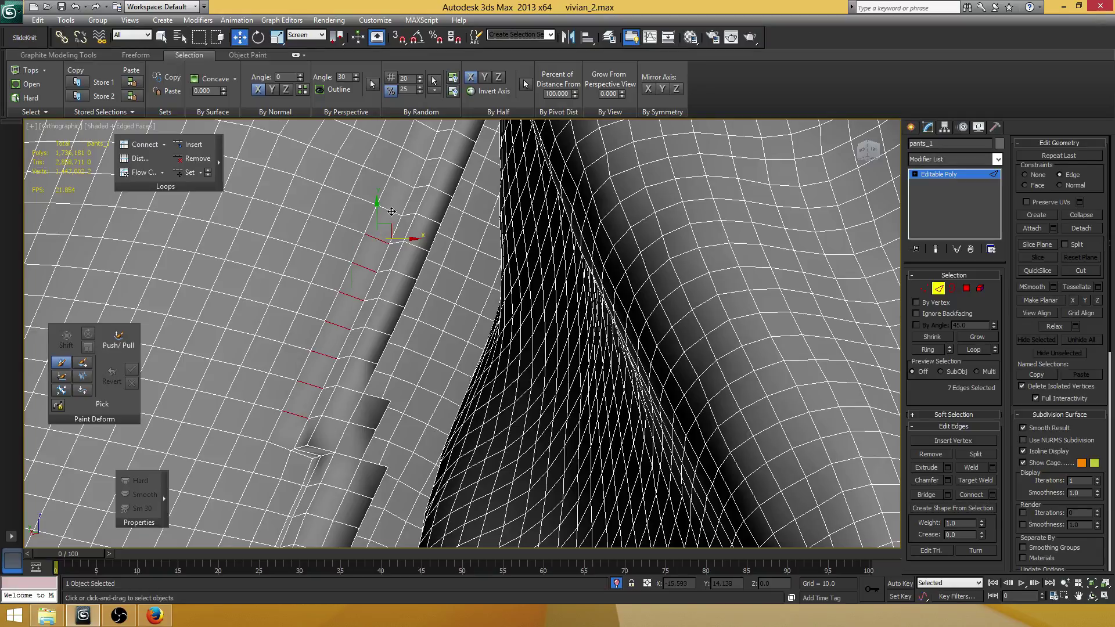
pyautogui.keyDown('ctrl'); pyautogui.click(388, 212); pyautogui.keyUp('ctrl')
pyautogui.moveTo(410, 193); pyautogui.dragTo(394, 230, button='middle')
pyautogui.keyDown('ctrl'); pyautogui.click(386, 221); pyautogui.keyUp('ctrl')
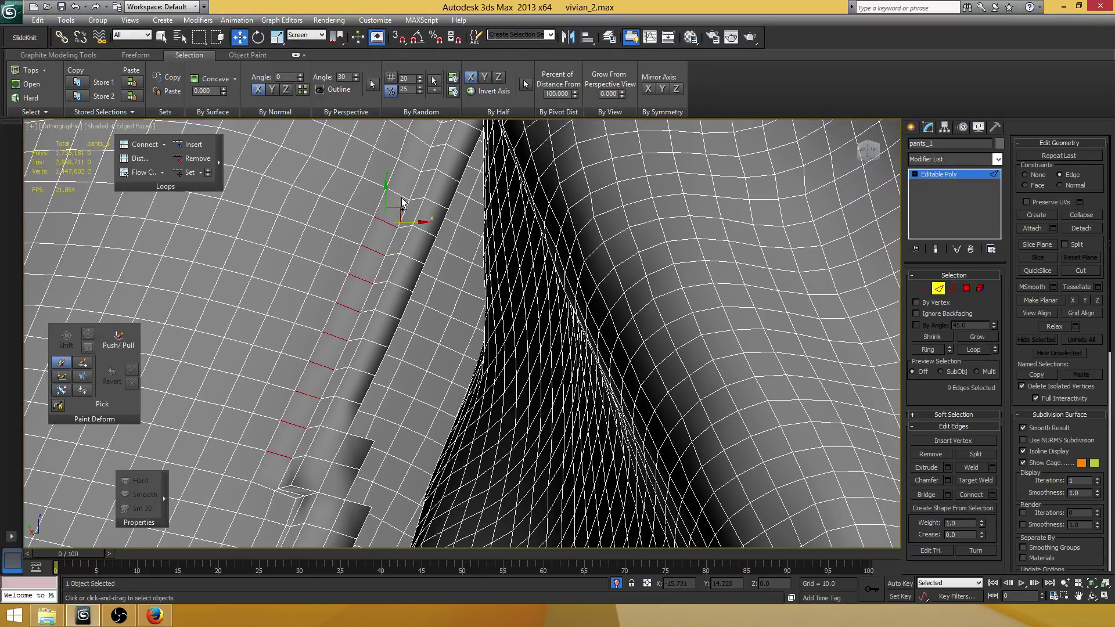
pyautogui.keyDown('ctrl'); pyautogui.click(401, 195); pyautogui.keyUp('ctrl')
pyautogui.keyDown('ctrl'); pyautogui.click(408, 167); pyautogui.keyUp('ctrl')
pyautogui.moveTo(408, 167); pyautogui.dragTo(344, 343, button='middle')
pyautogui.keyDown('ctrl'); pyautogui.click(341, 348); pyautogui.keyUp('ctrl')
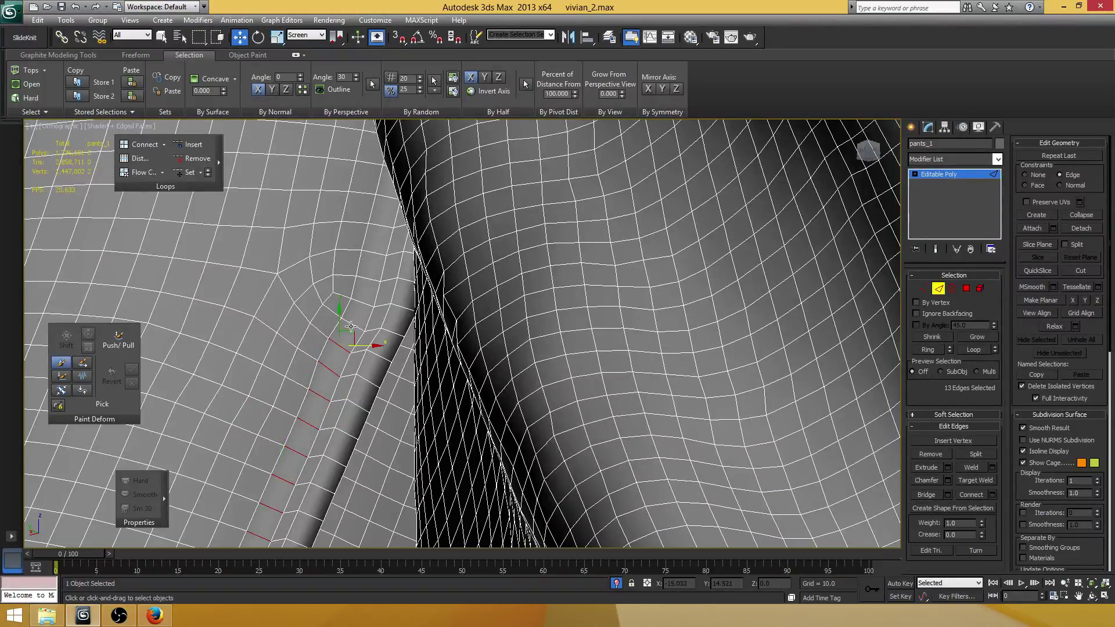
pyautogui.keyDown('ctrl'); pyautogui.click(352, 325); pyautogui.keyUp('ctrl')
pyautogui.keyDown('ctrl'); pyautogui.click(366, 305); pyautogui.keyUp('ctrl')
pyautogui.moveTo(373, 316)
pyautogui.mouseDown(button='middle')
pyautogui.moveTo(367, 343)
pyautogui.moveTo(344, 346)
pyautogui.moveTo(370, 372)
pyautogui.moveTo(302, 351)
pyautogui.moveTo(363, 314)
pyautogui.mouseUp(button='middle')
pyautogui.keyDown('ctrl'); pyautogui.click(301, 341); pyautogui.keyUp('ctrl')
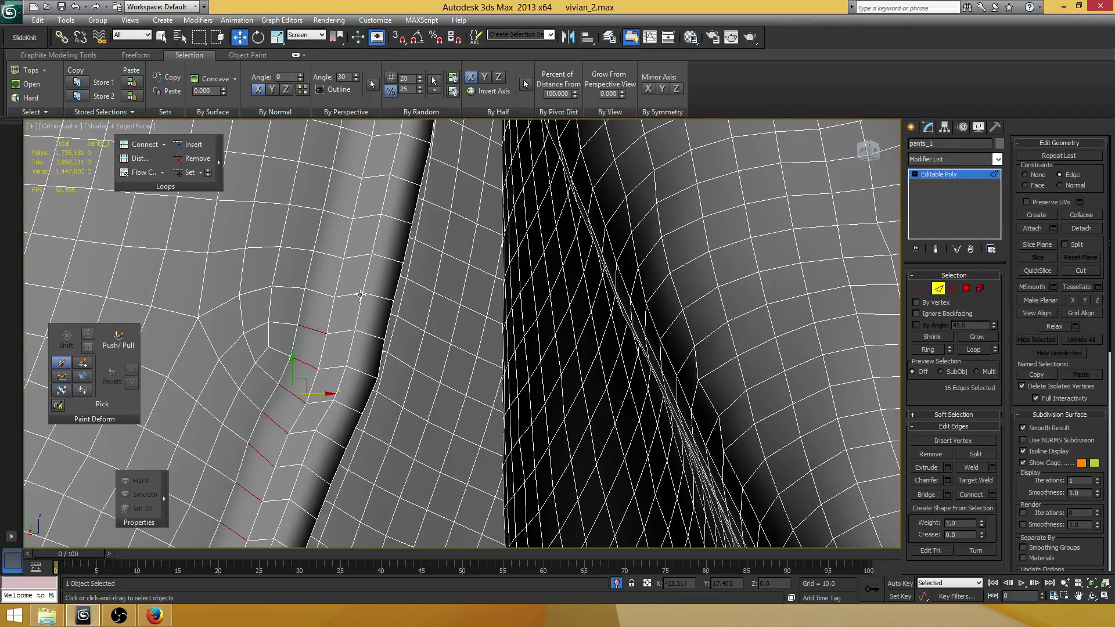
pyautogui.keyDown('ctrl'); pyautogui.click(321, 288); pyautogui.keyUp('ctrl')
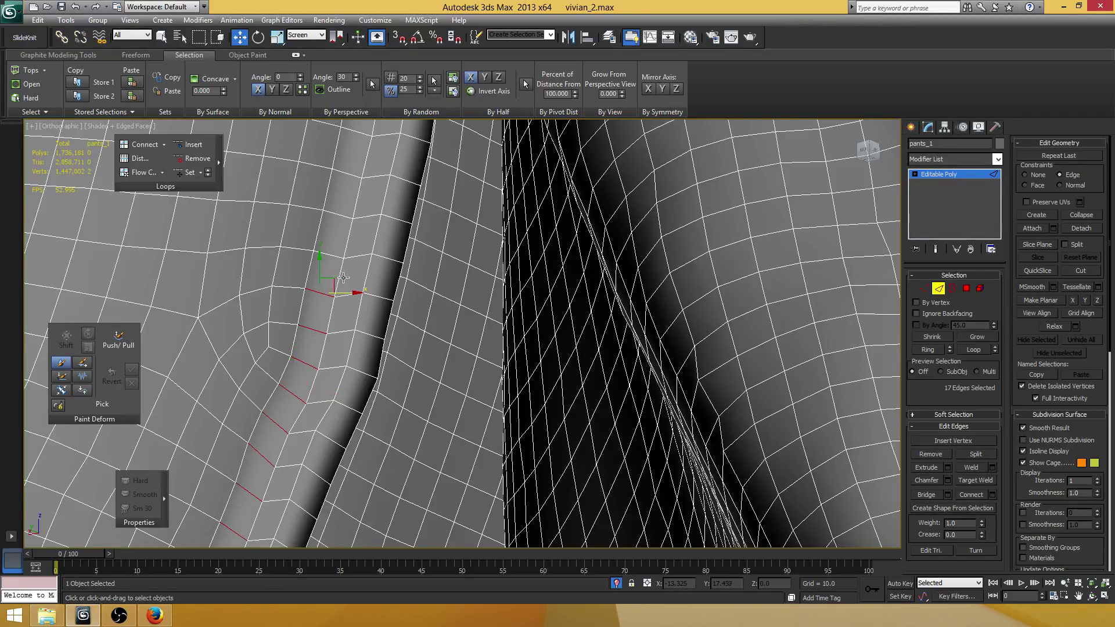
pyautogui.moveTo(348, 242); pyautogui.dragTo(343, 279, button='middle')
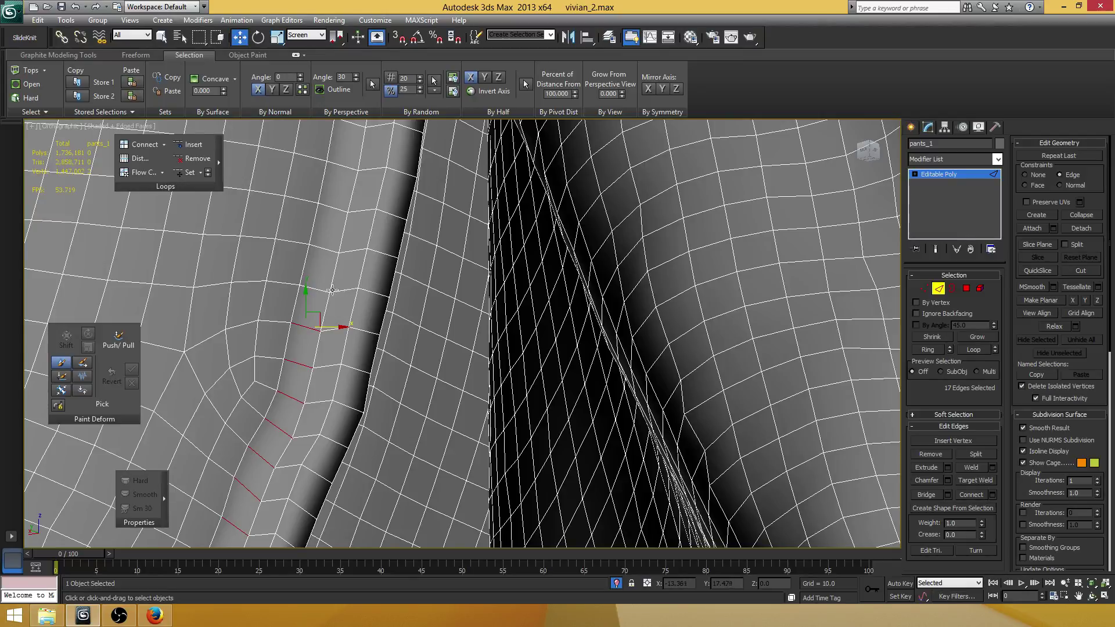